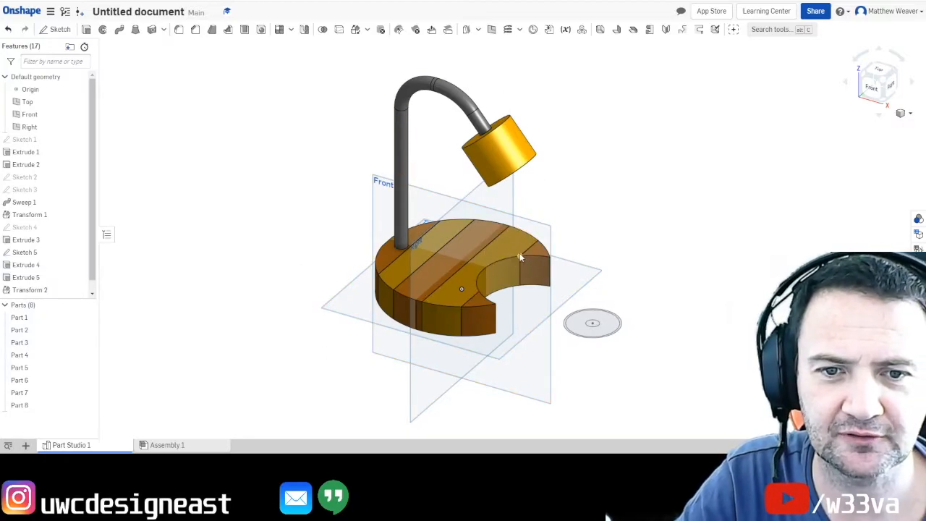
# - Leave the open document and create a new document named Lamp
pyautogui.click(22, 11)
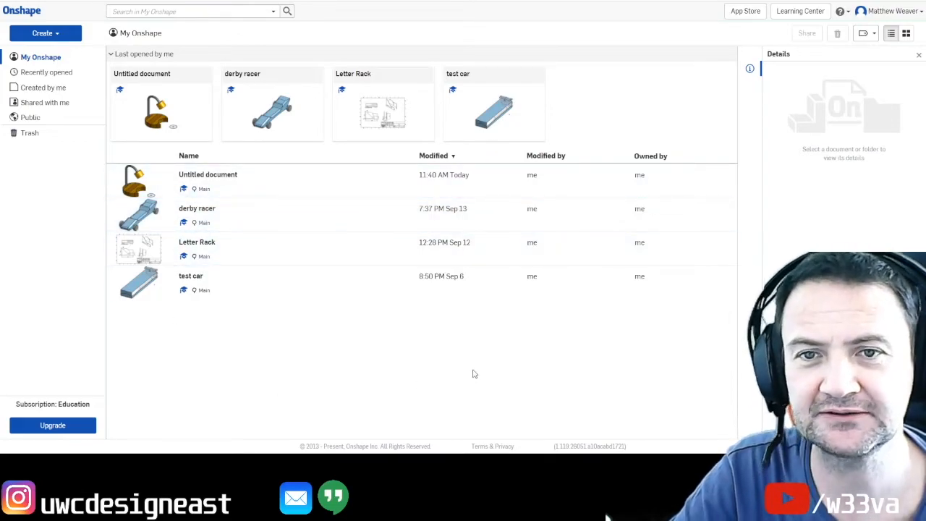
pyautogui.click(51, 36)
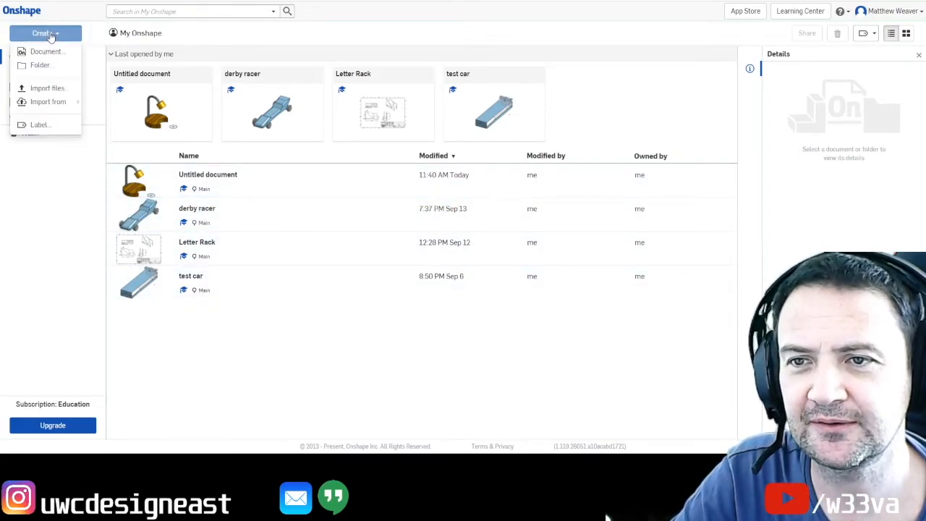
pyautogui.click(48, 51)
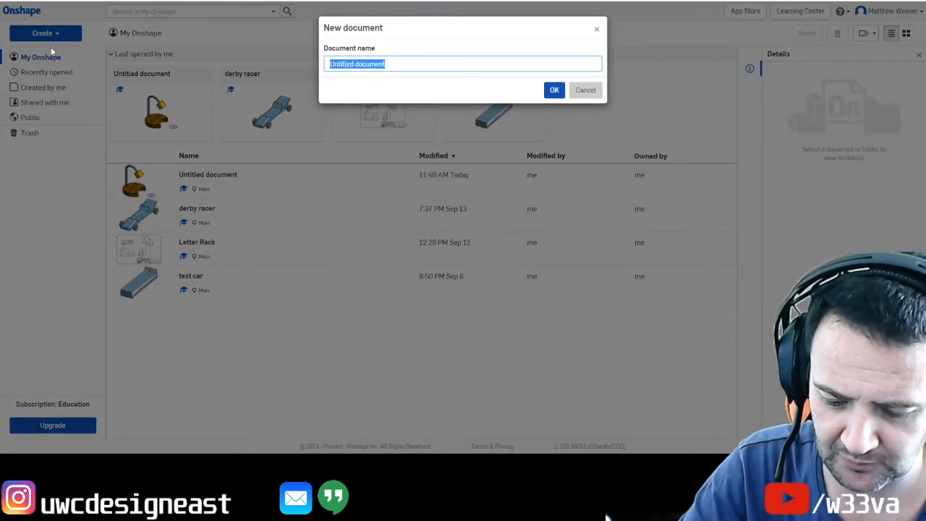
pyautogui.write('Lamp')
pyautogui.press('Return')
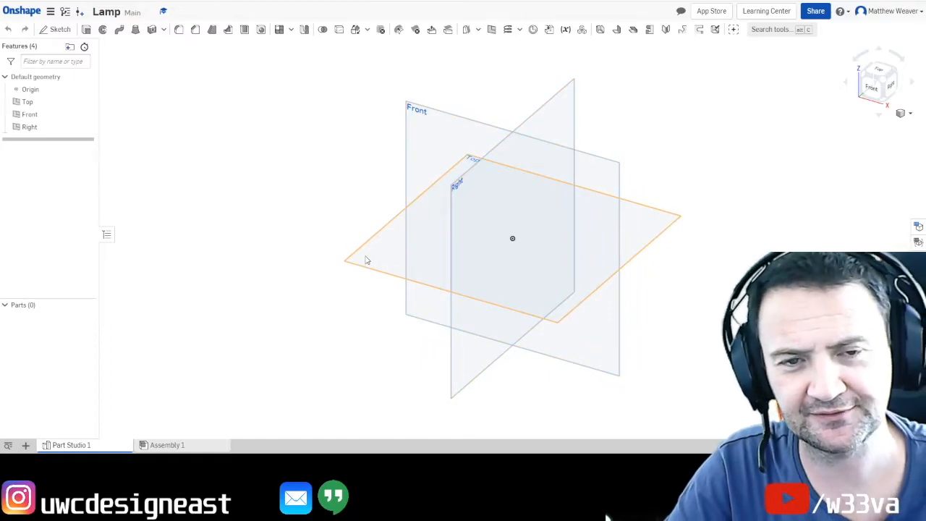
# - Examine the default planes from the top, front, left and back views, returning to an isometric view
pyautogui.click(883, 72)
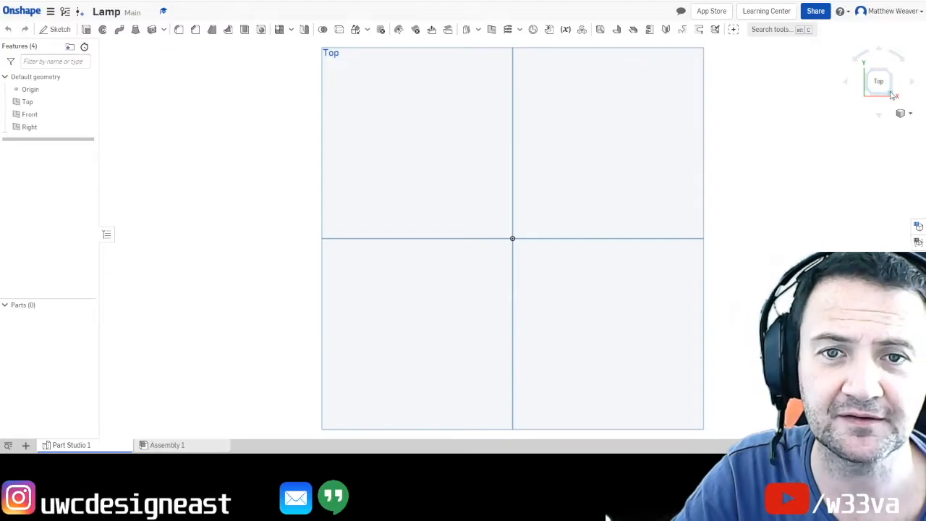
pyautogui.click(894, 96)
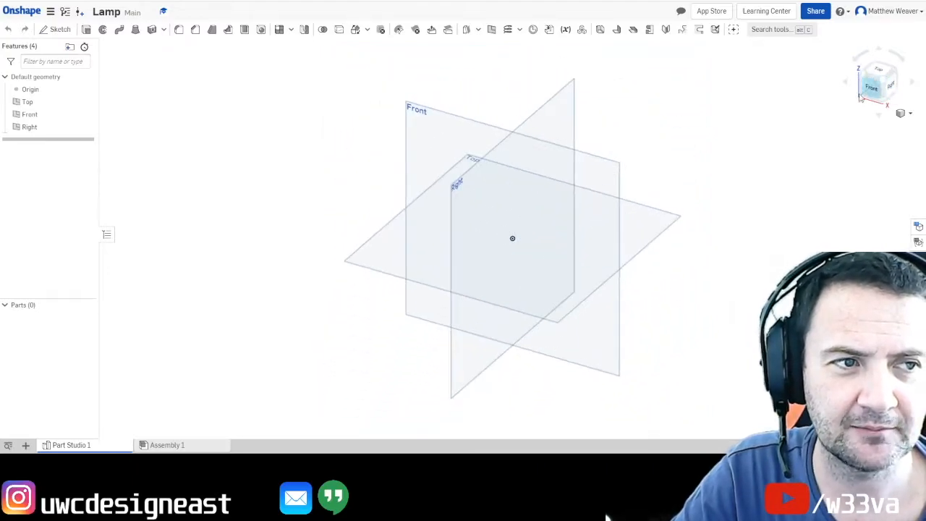
pyautogui.click(871, 90)
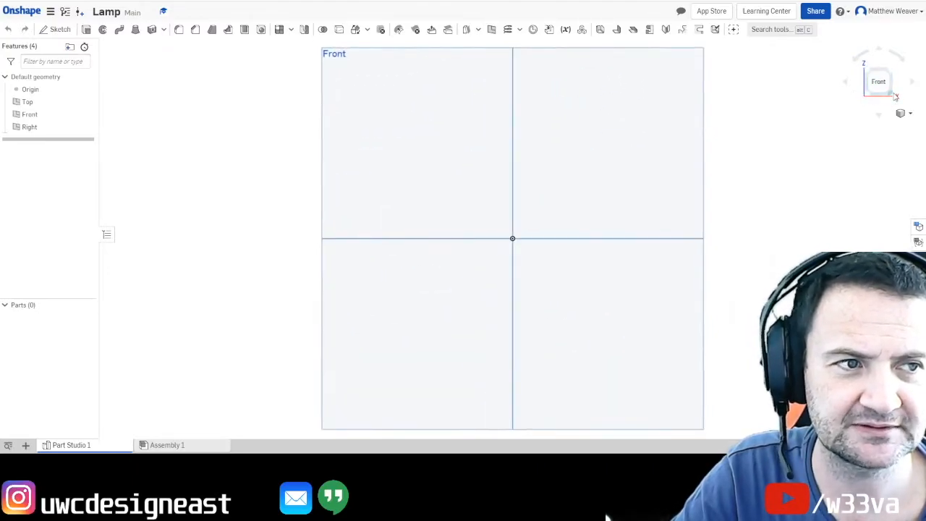
pyautogui.click(871, 75)
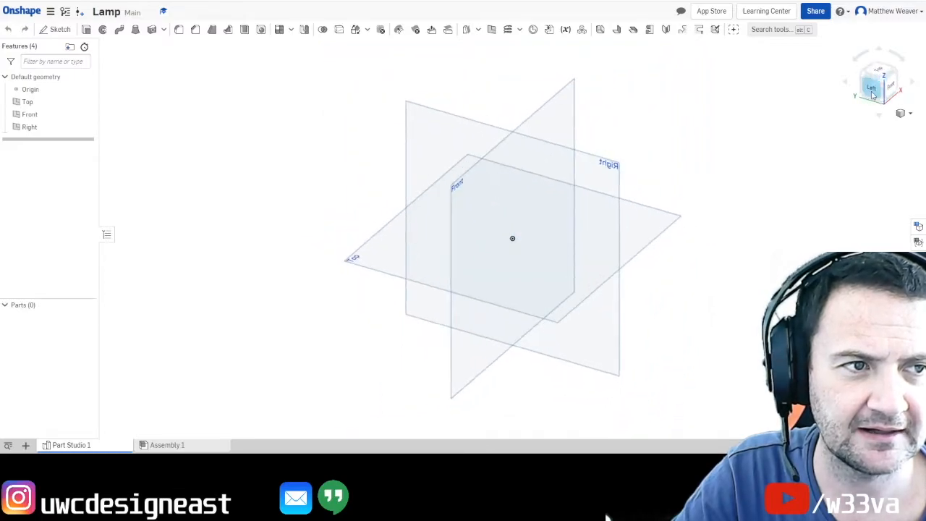
pyautogui.click(871, 93)
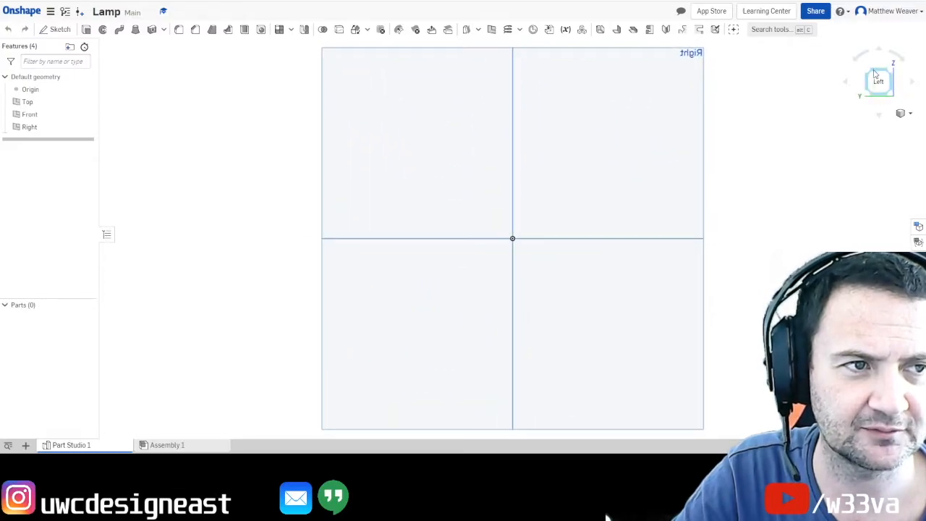
pyautogui.click(869, 73)
pyautogui.click(872, 94)
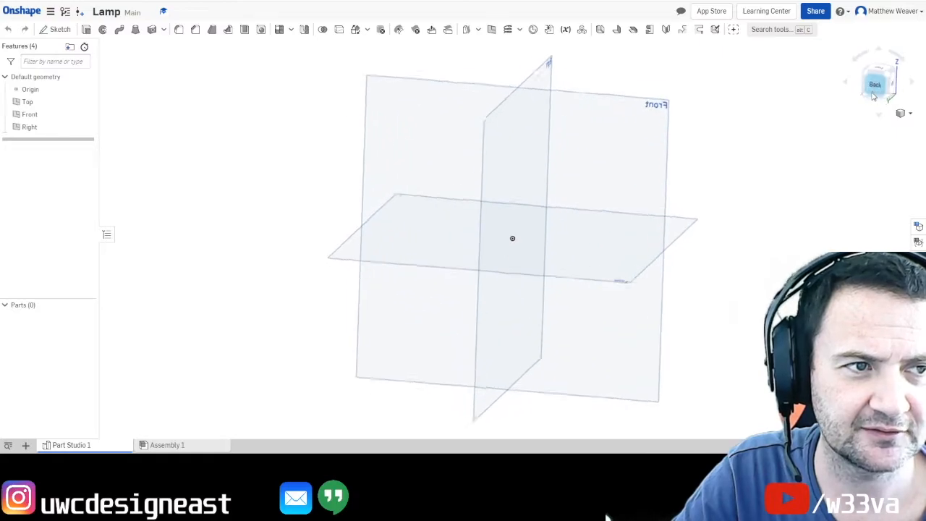
pyautogui.click(865, 83)
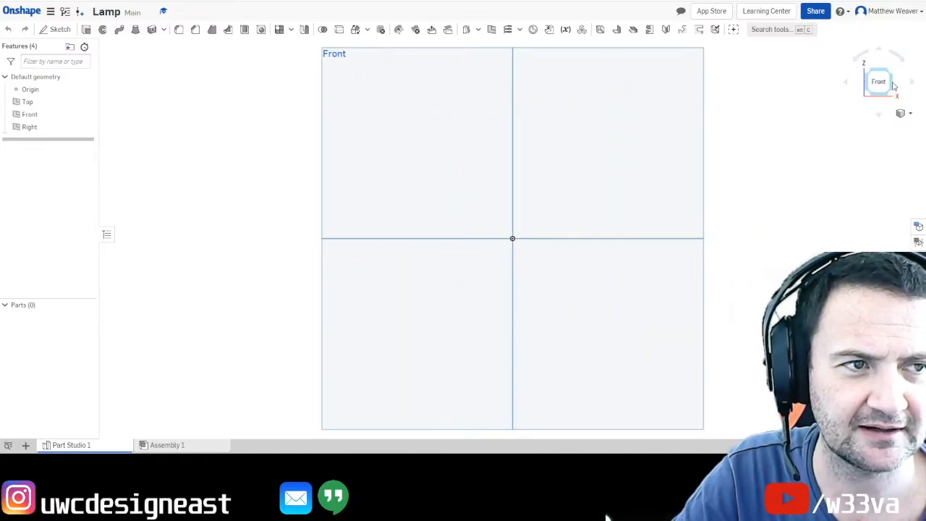
pyautogui.click(894, 74)
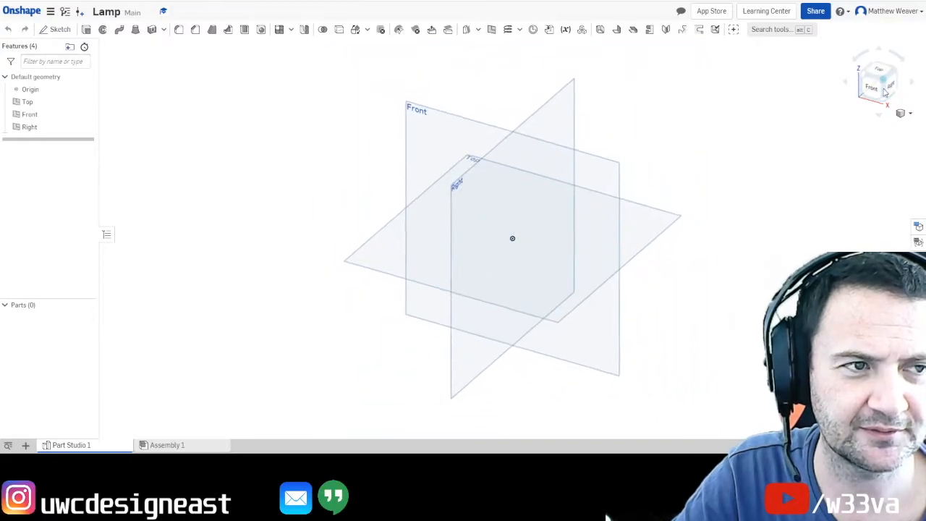
pyautogui.click(880, 72)
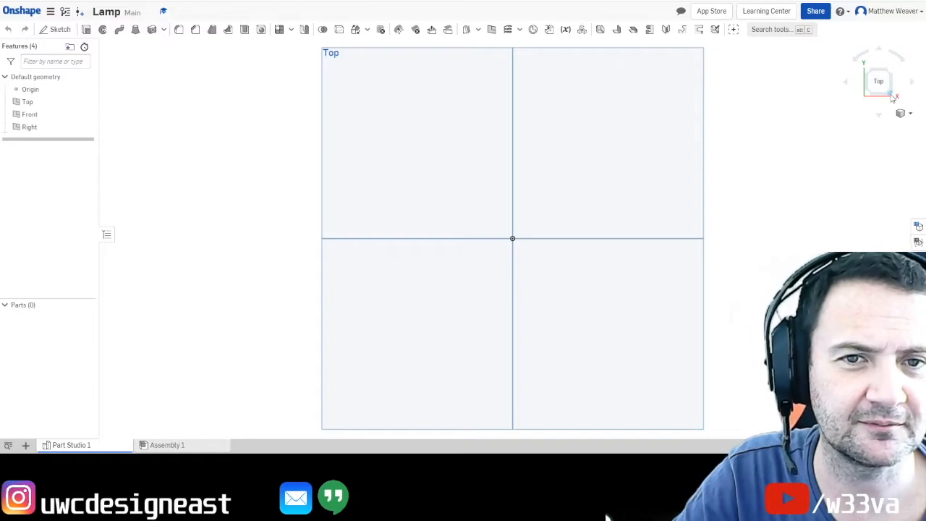
pyautogui.click(894, 98)
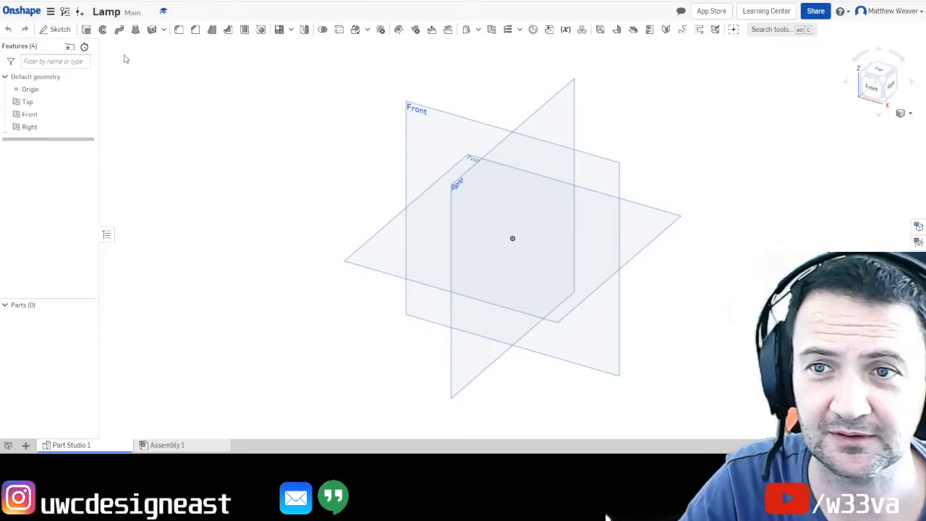
pyautogui.click(60, 30)
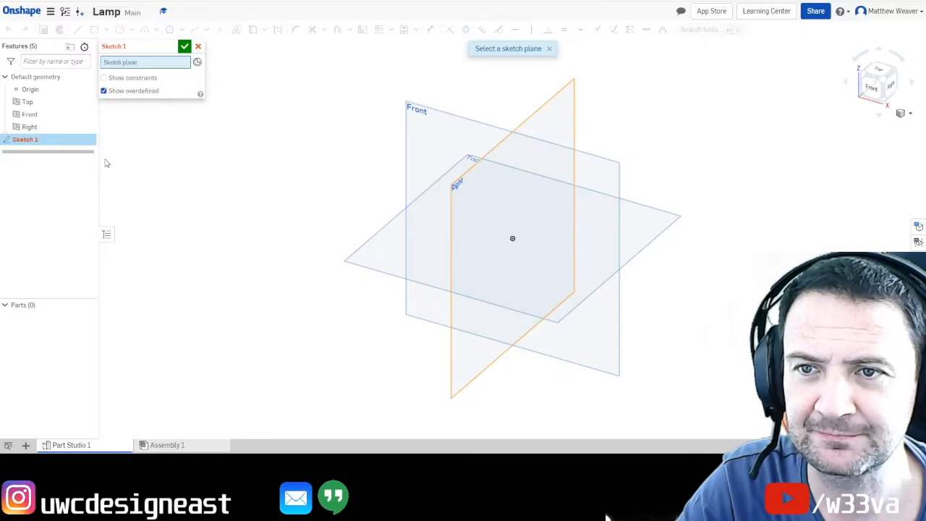
pyautogui.click(364, 250)
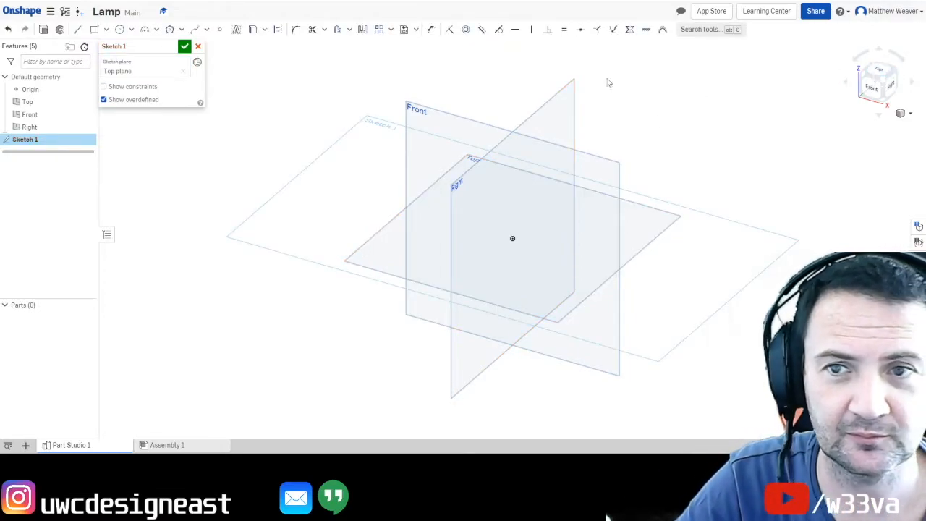
pyautogui.click(198, 47)
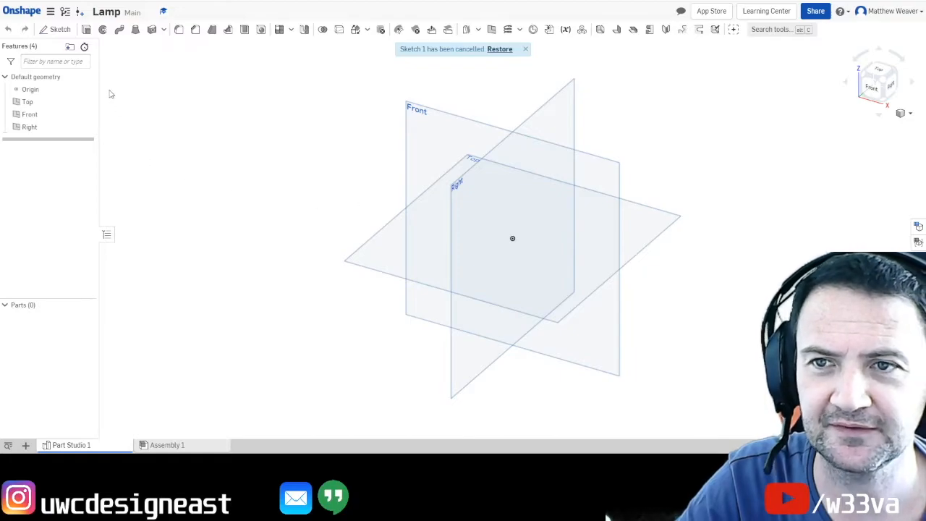
pyautogui.click(526, 50)
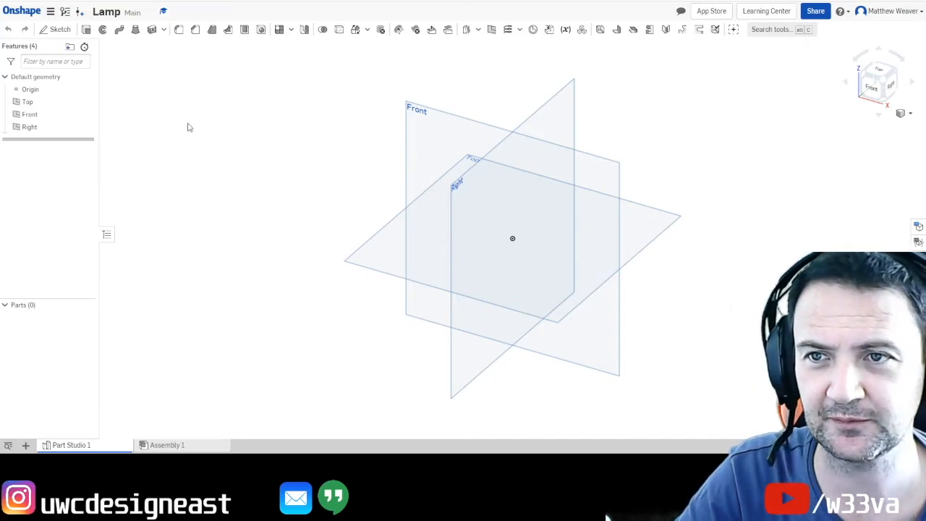
# - Set the workspace's default length unit to millimetres
pyautogui.click(51, 12)
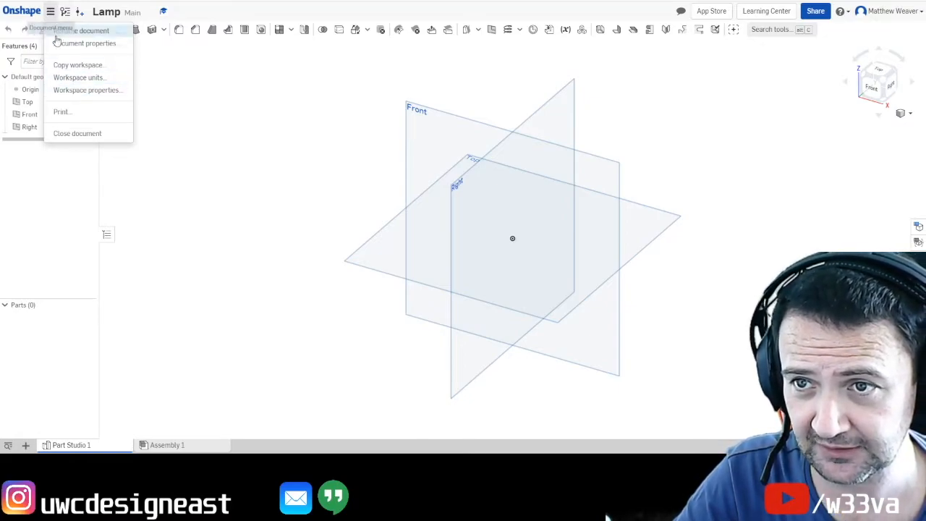
pyautogui.click(72, 77)
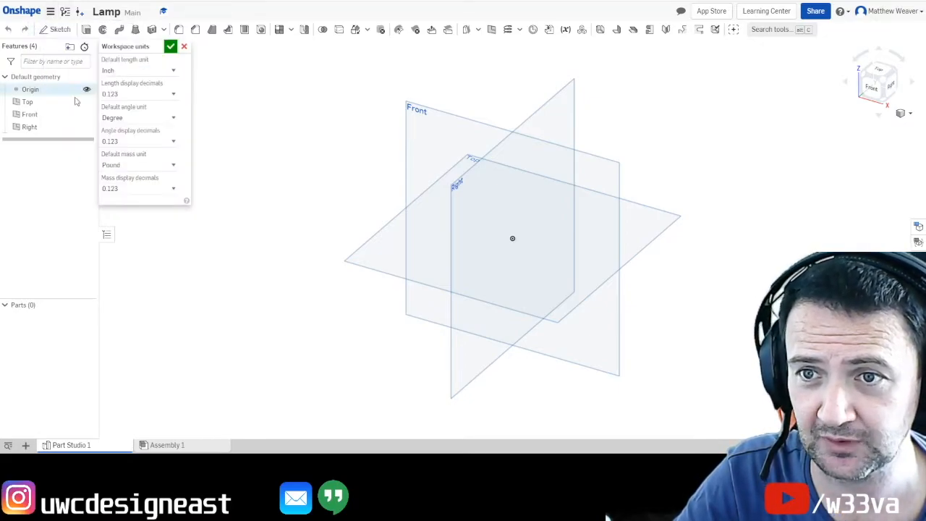
pyautogui.click(172, 72)
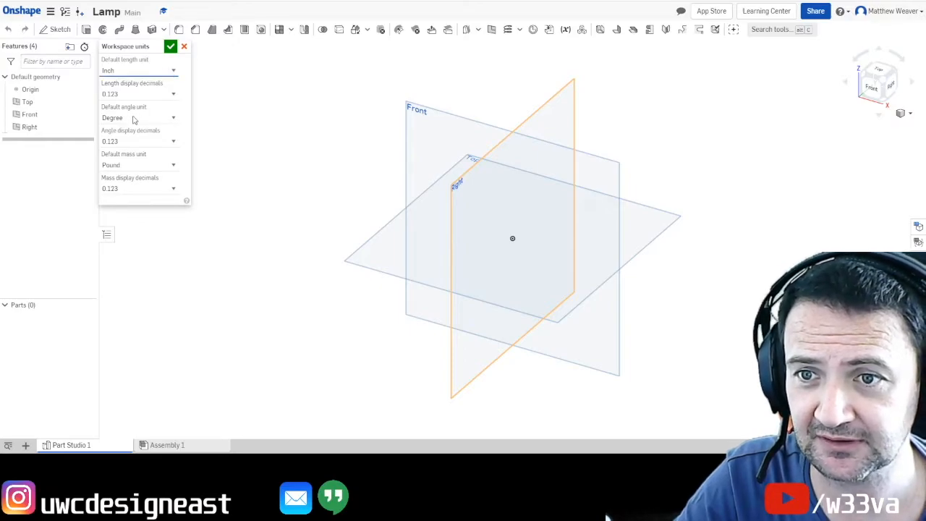
pyautogui.click(171, 48)
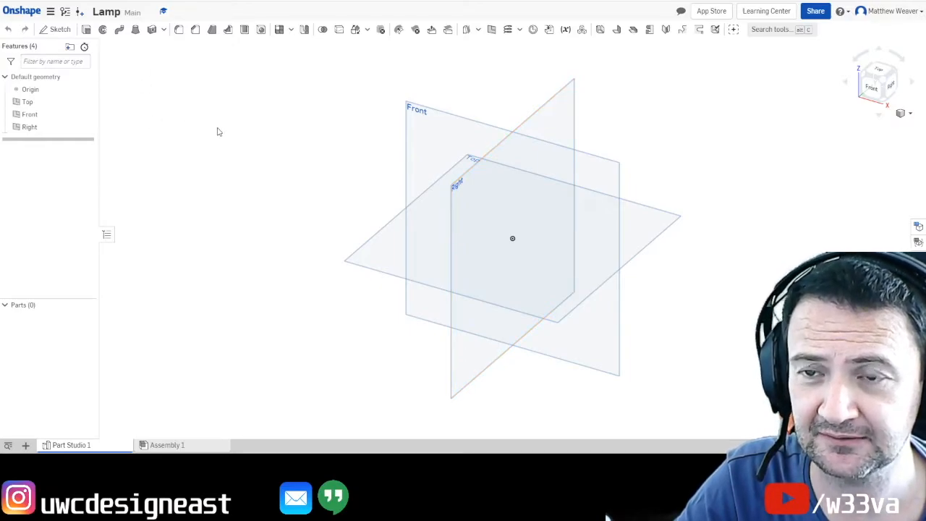
# - Start a sketch on the Top plane and draw a corner rectangle about 127 mm wide and 99 mm high around the origin
pyautogui.click(56, 31)
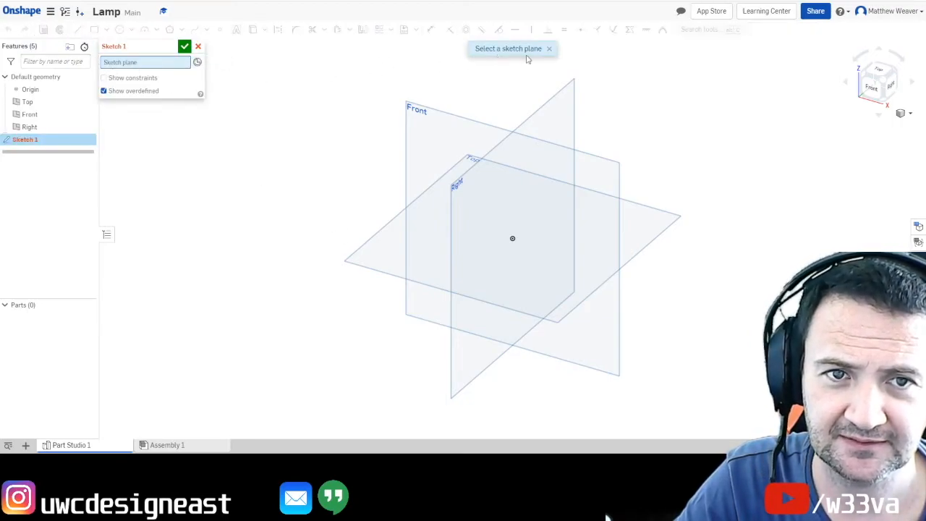
pyautogui.click(385, 233)
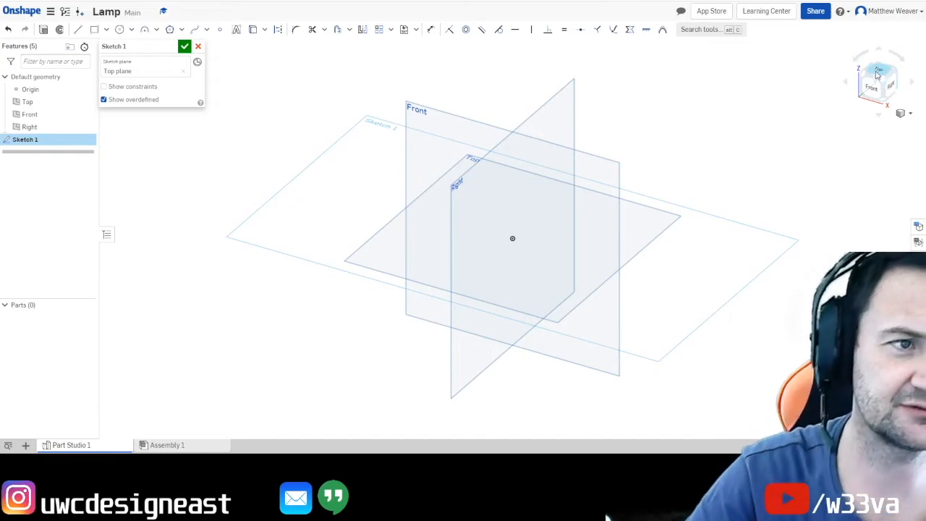
pyautogui.click(877, 74)
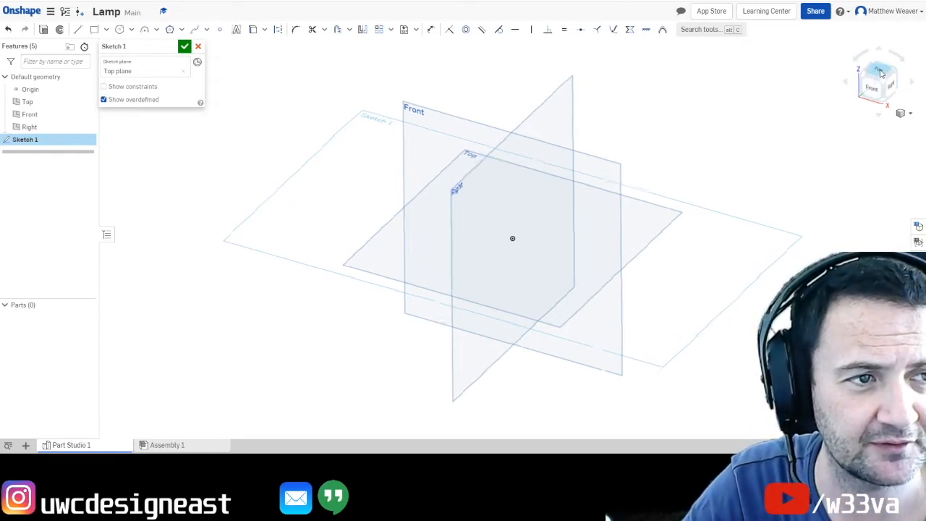
pyautogui.scroll(3, 451, 211)
pyautogui.scroll(-5, 461, 212)
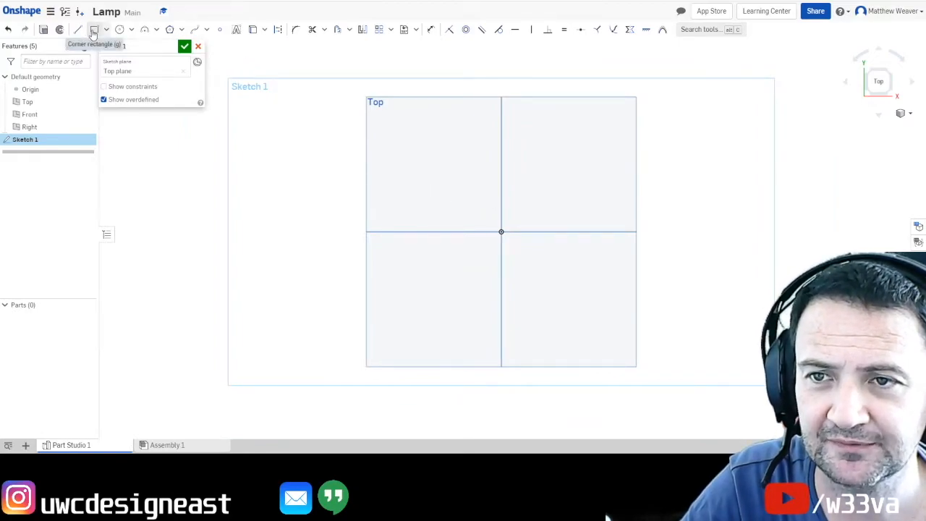
pyautogui.click(94, 30)
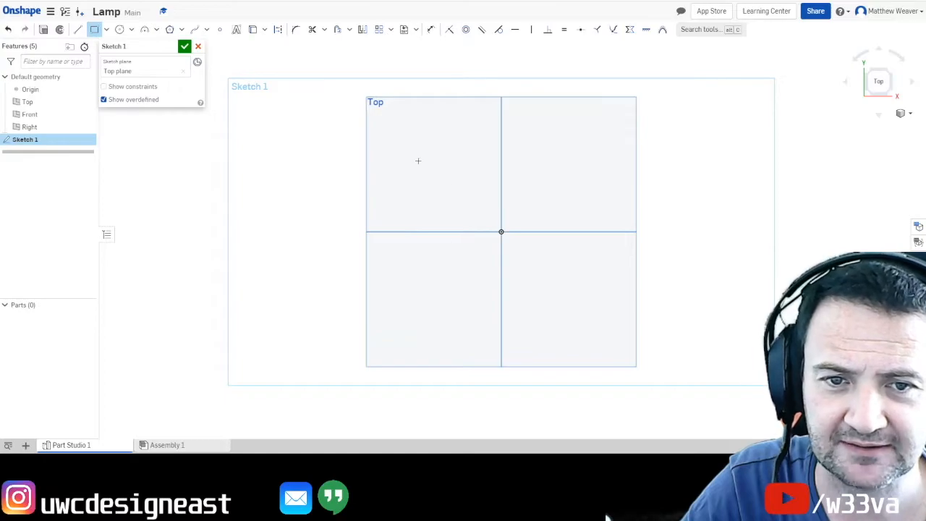
pyautogui.click(393, 163)
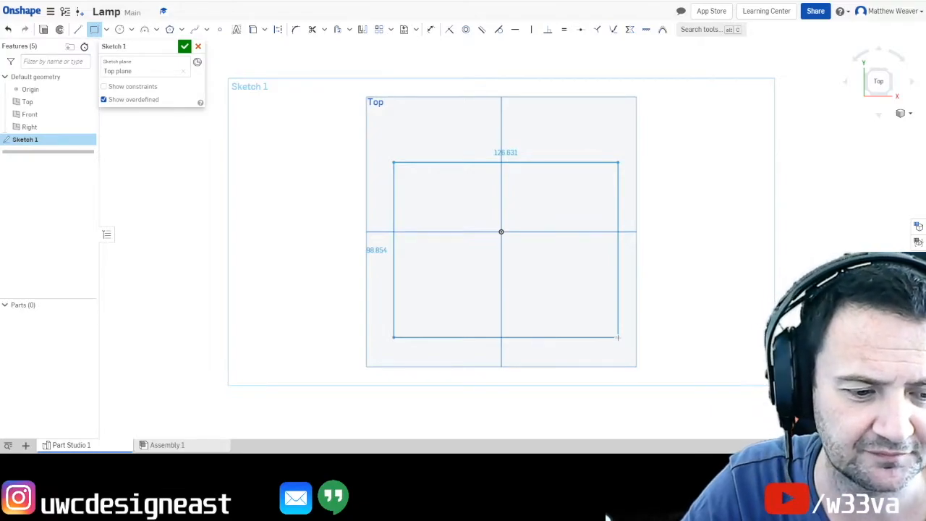
pyautogui.click(617, 336)
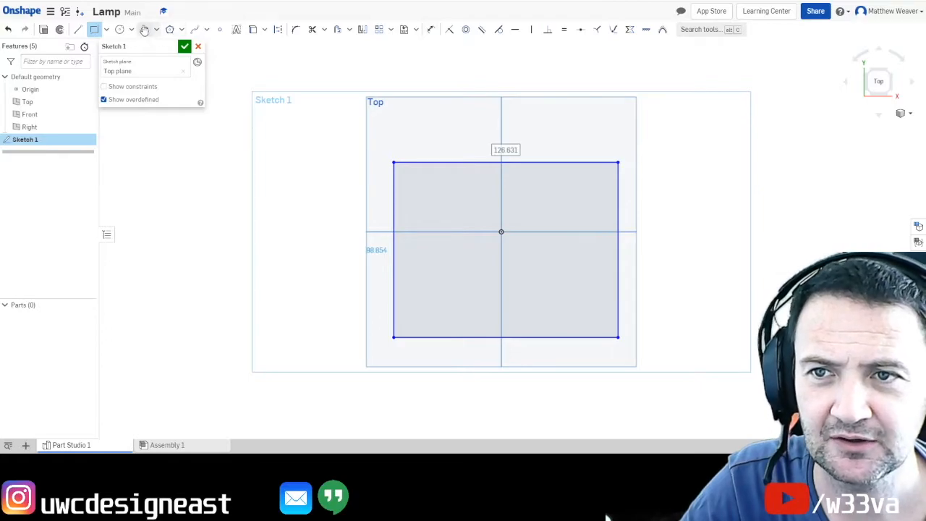
# - Dimension the rectangle's upper horizontal edge to 150 mm
pyautogui.click(430, 30)
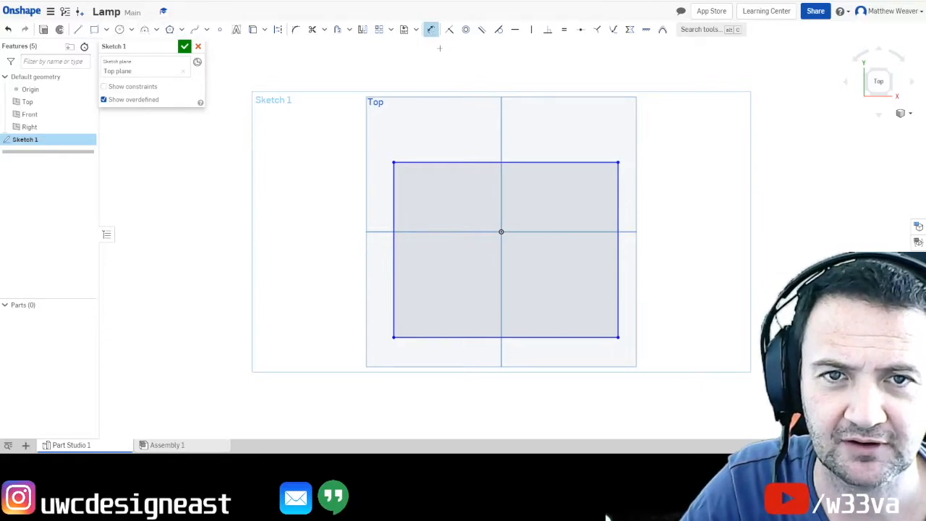
pyautogui.click(443, 163)
pyautogui.click(514, 141)
pyautogui.write('150')
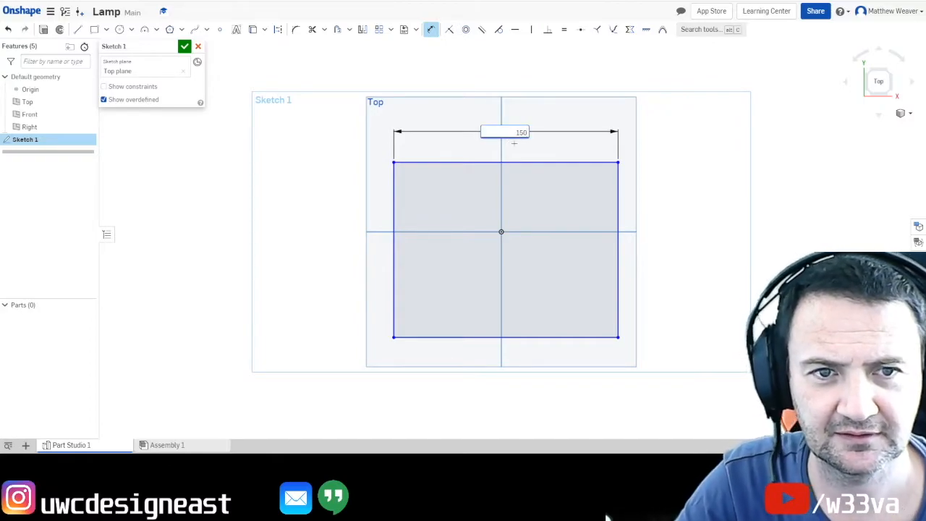
pyautogui.press('Escape')
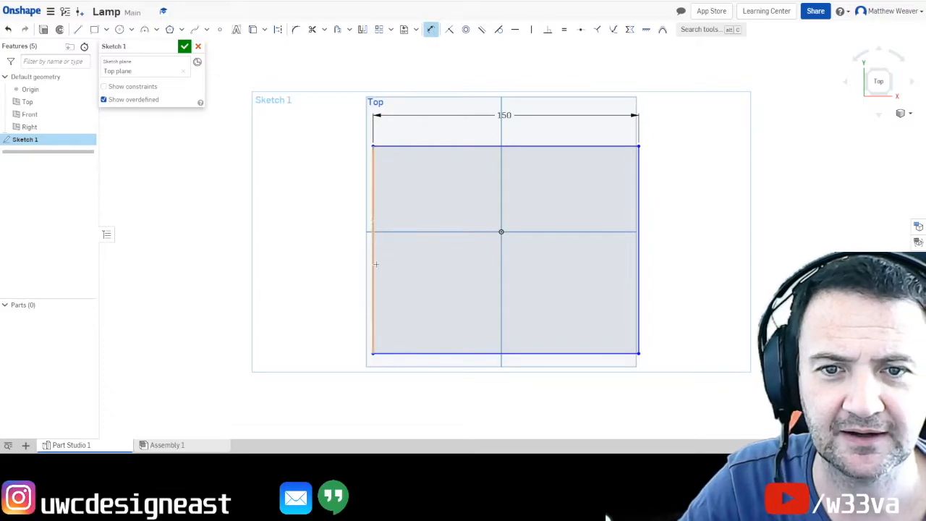
# - Dimension the rectangle's left vertical edge to 130 mm
pyautogui.click(373, 264)
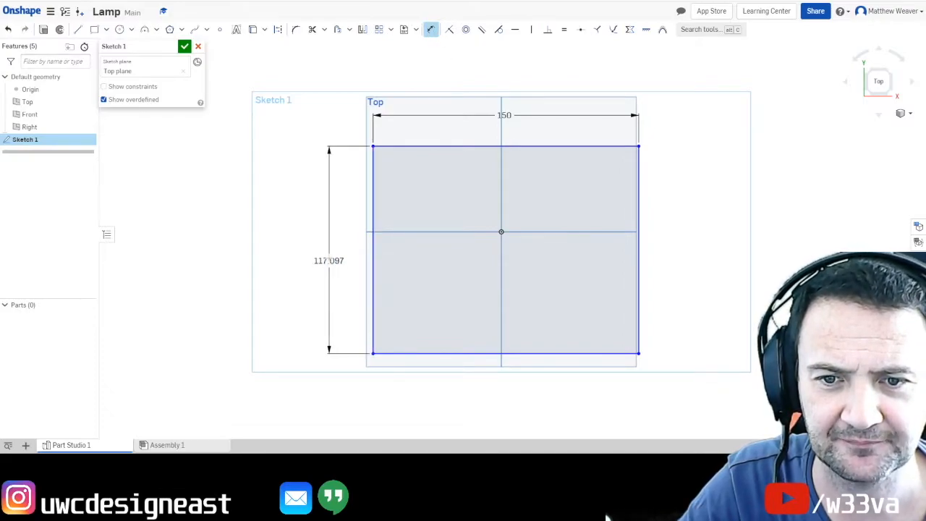
pyautogui.click(331, 250)
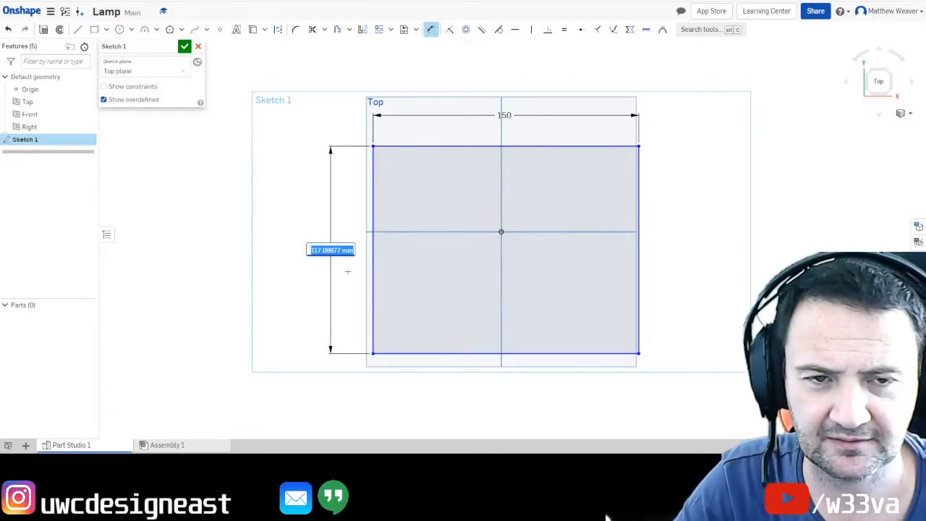
pyautogui.write('1')
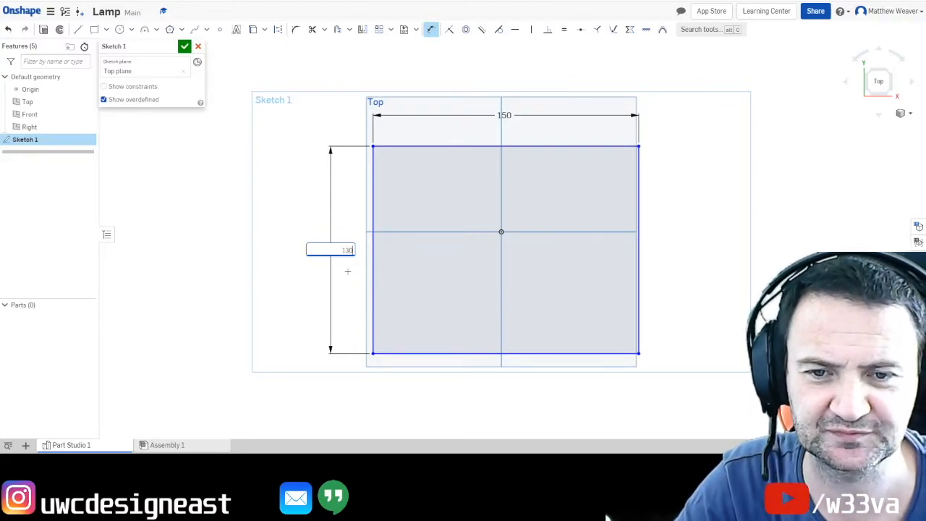
pyautogui.write('30')
pyautogui.press('Return')
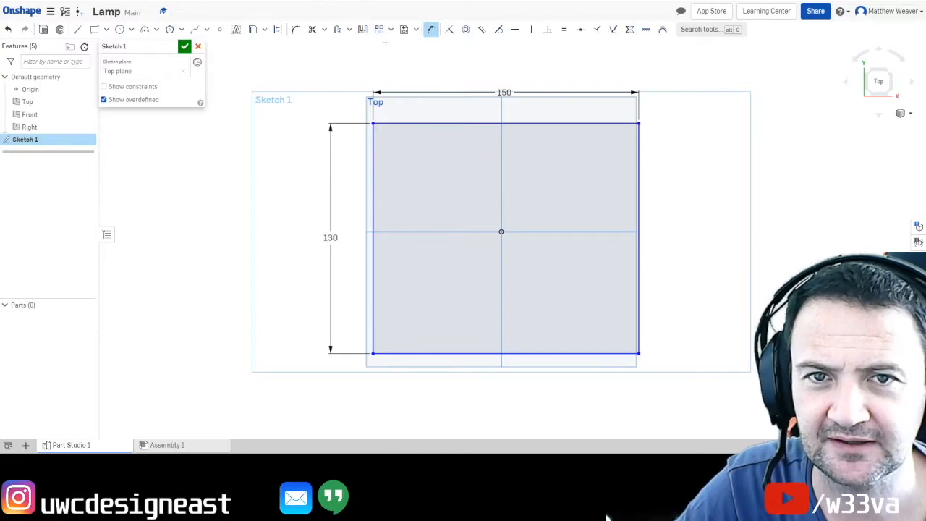
# - Convert all four edges of the 150 by 130 mm rectangle to construction geometry
pyautogui.click(278, 30)
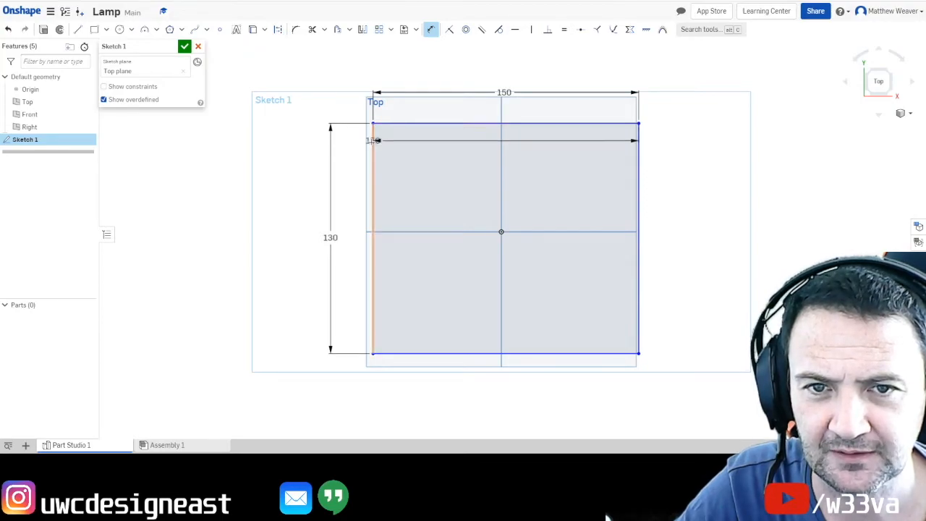
pyautogui.press('Escape')
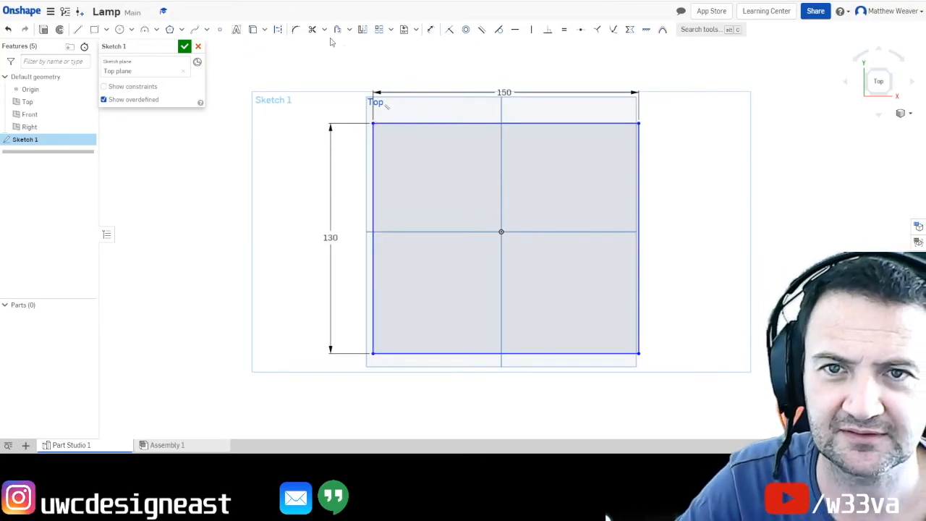
pyautogui.click(279, 30)
pyautogui.click(391, 124)
pyautogui.click(372, 160)
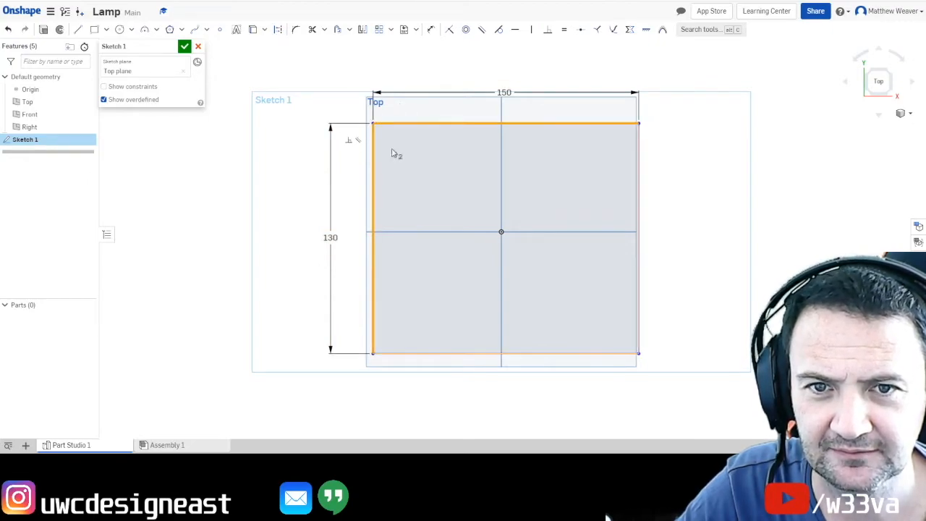
pyautogui.click(431, 353)
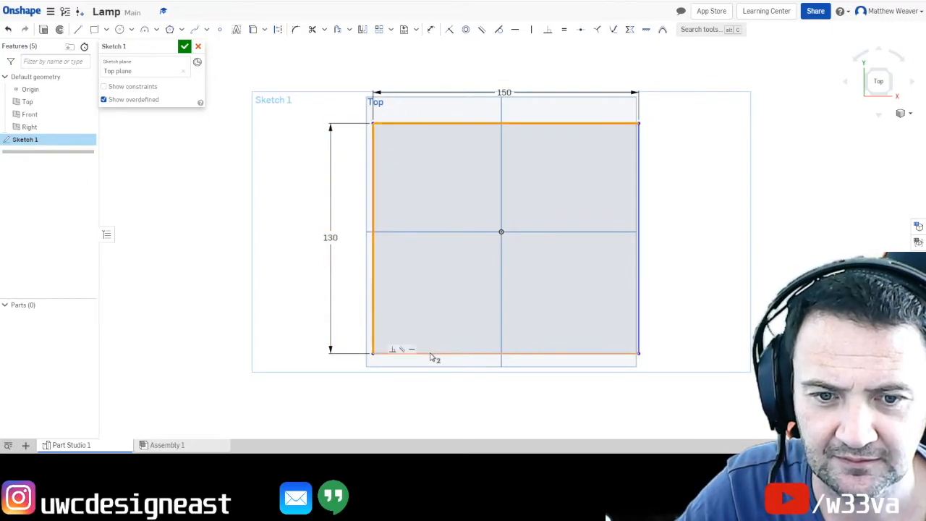
pyautogui.click(639, 274)
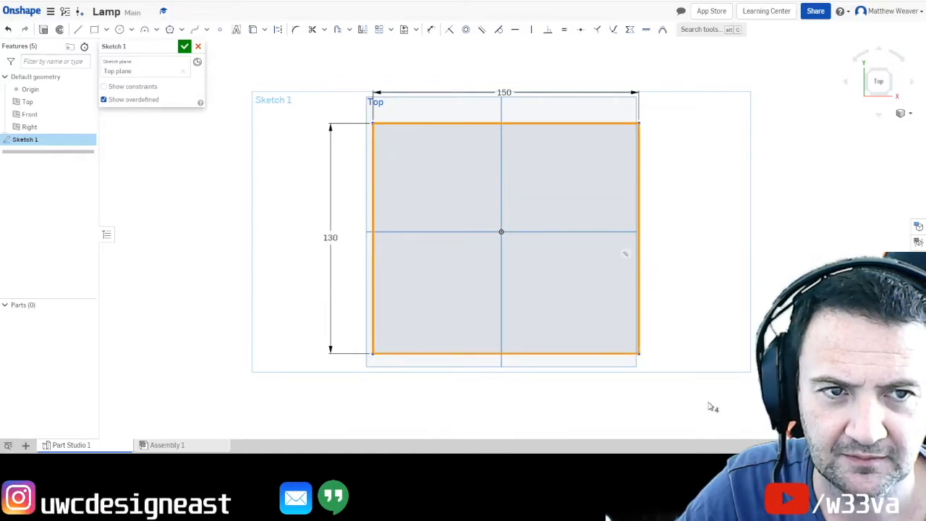
pyautogui.click(277, 29)
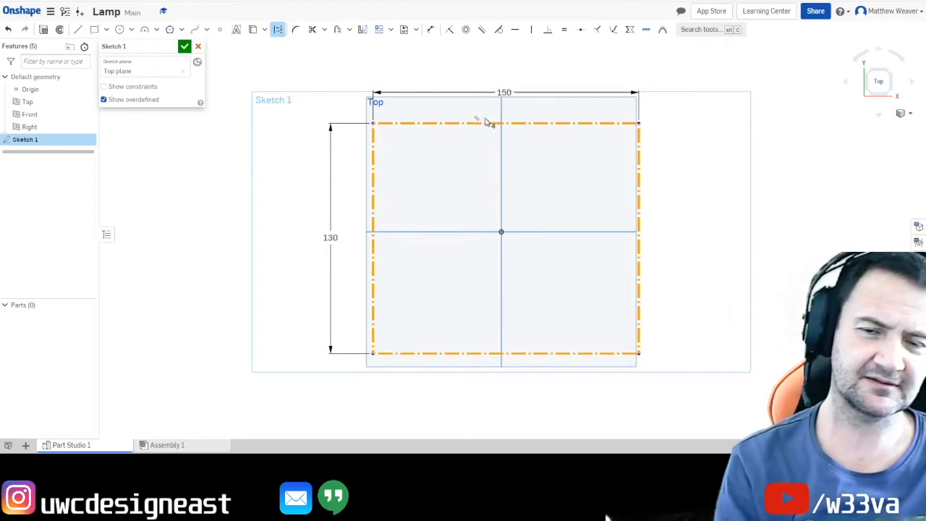
pyautogui.click(278, 31)
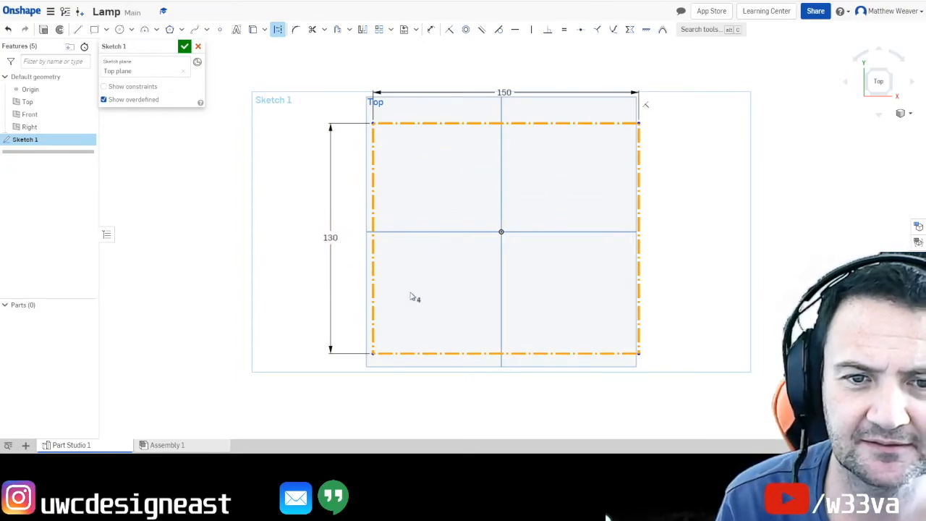
# - Draw a circle about 123 mm in diameter centred on the origin, touching the rectangle's upper edge, and make it regular rather than construction geometry
pyautogui.click(120, 30)
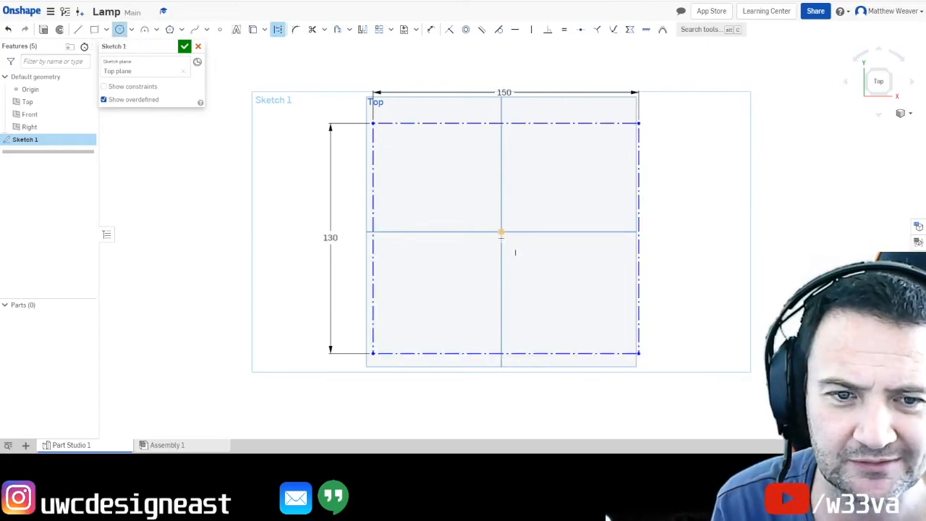
pyautogui.click(500, 231)
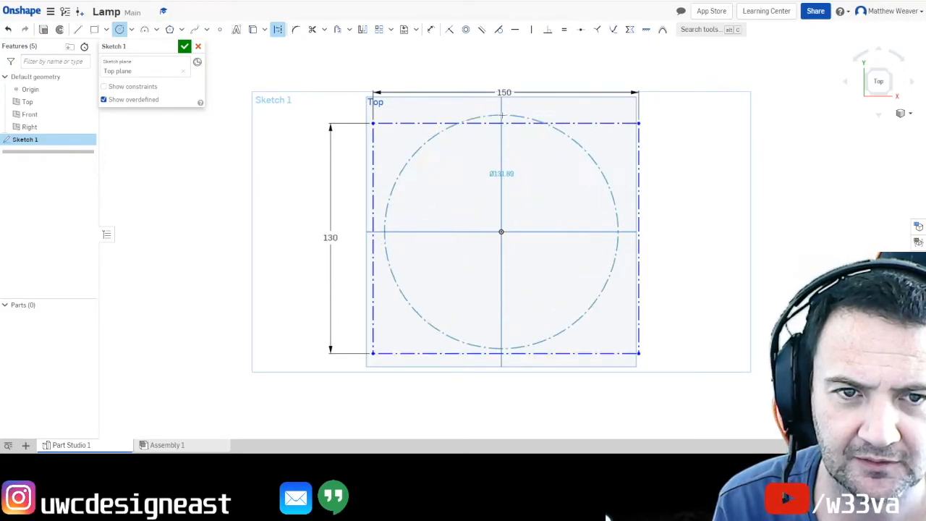
pyautogui.click(513, 141)
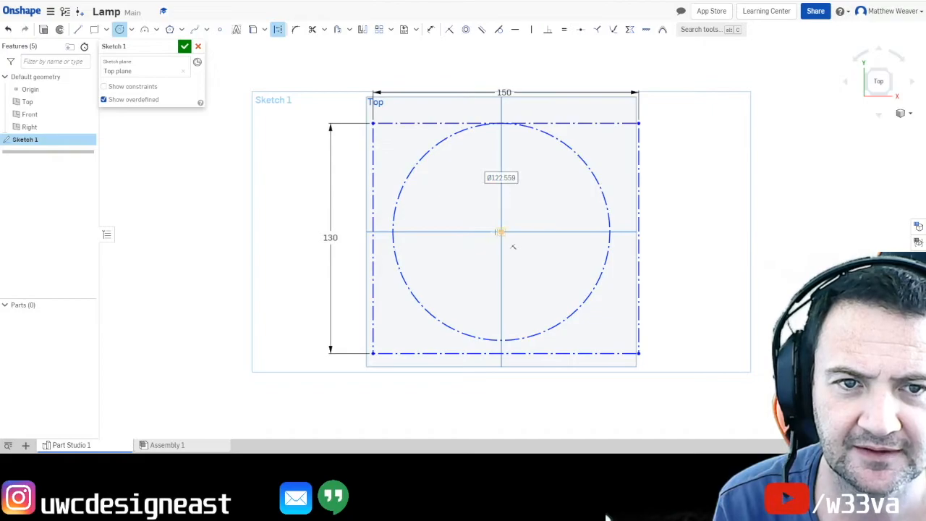
pyautogui.click(278, 33)
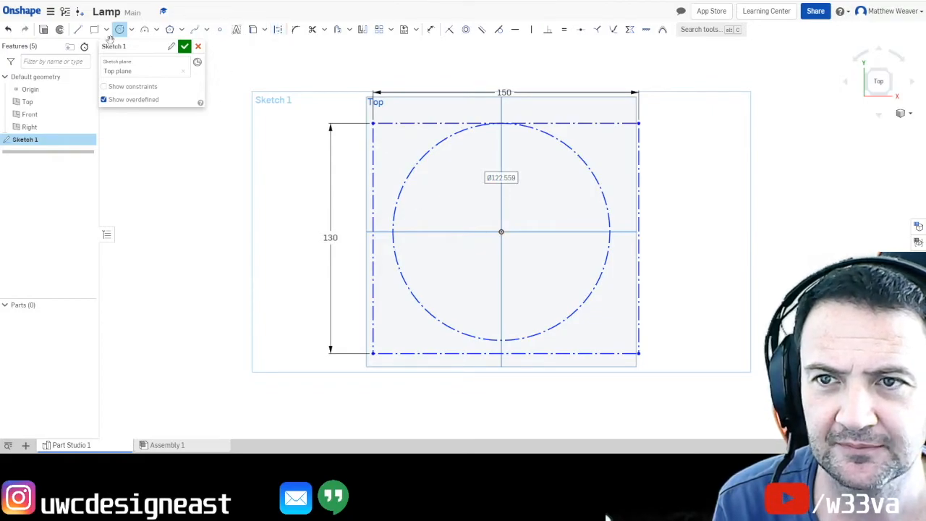
pyautogui.press('Escape')
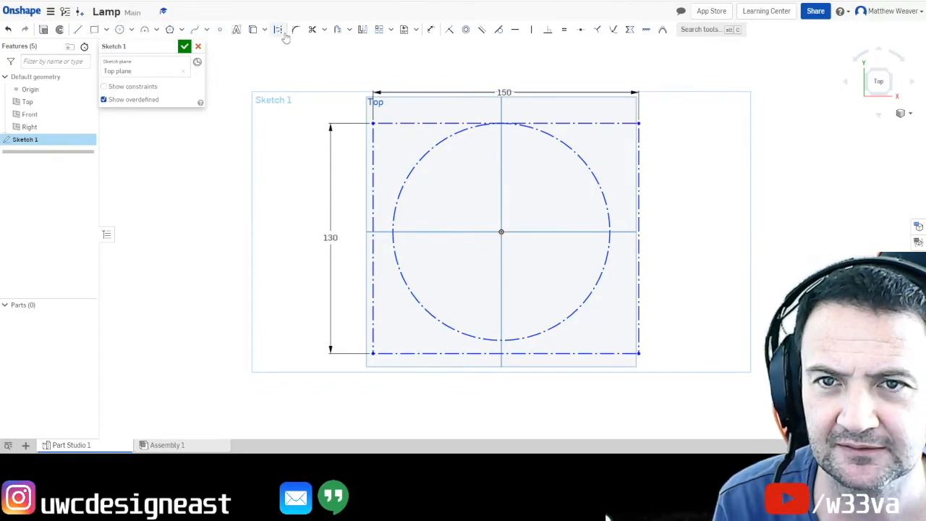
pyautogui.click(424, 156)
pyautogui.click(274, 31)
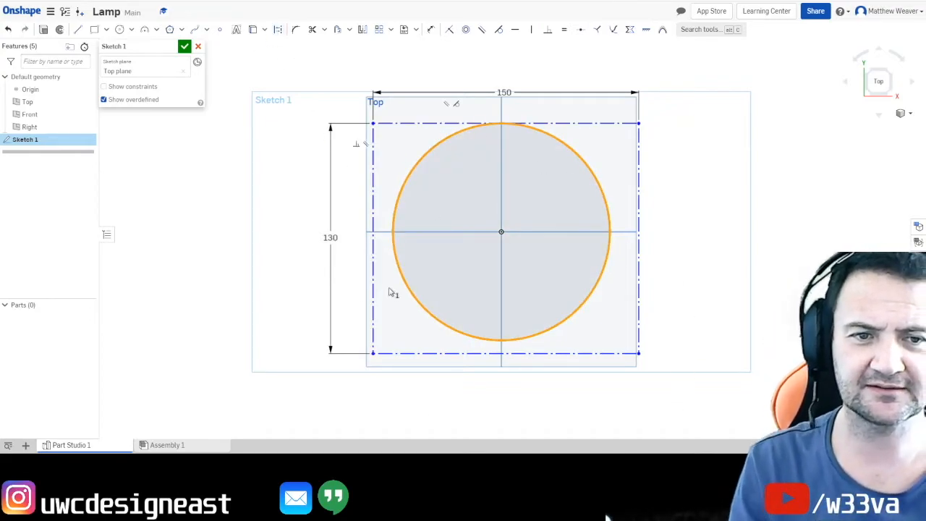
# - Draw a three-point arc of about 32 mm radius bulging into the circle's right side, and trim away the circle segment between its ends
pyautogui.click(145, 30)
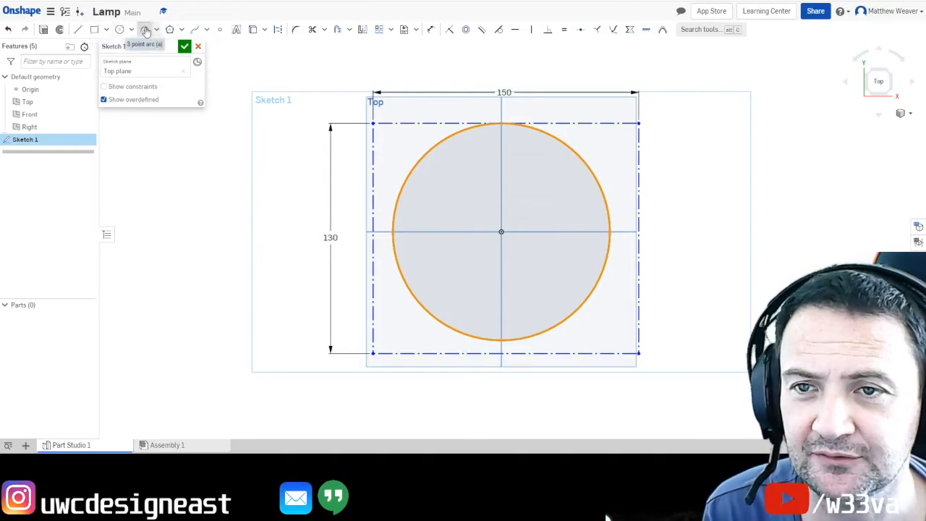
pyautogui.click(602, 185)
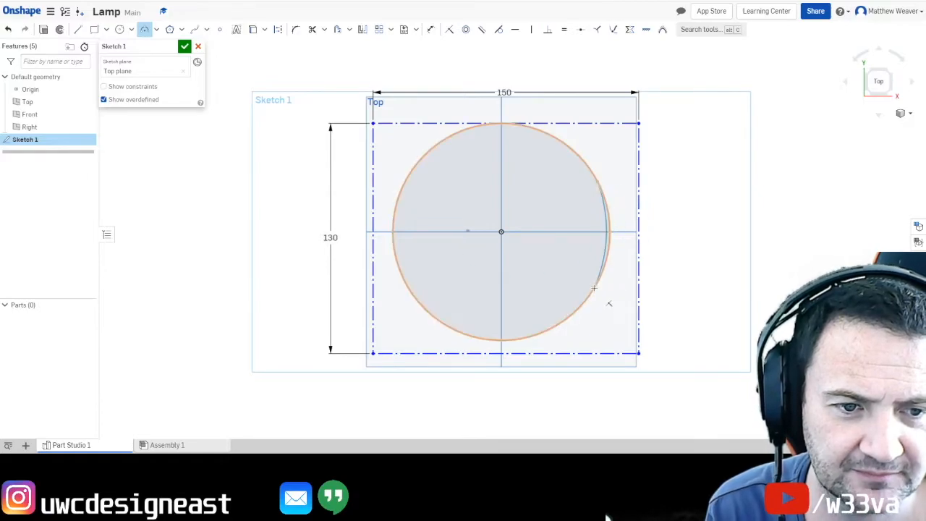
pyautogui.click(594, 287)
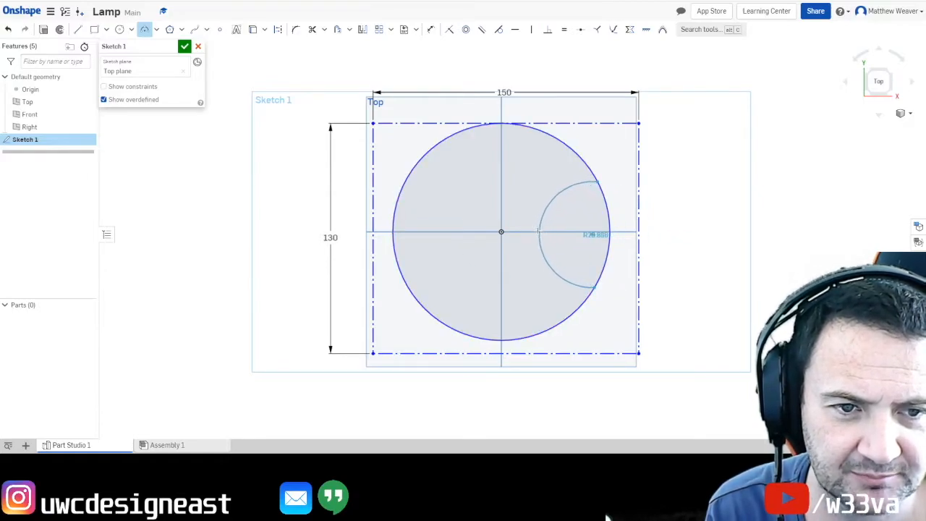
pyautogui.click(519, 232)
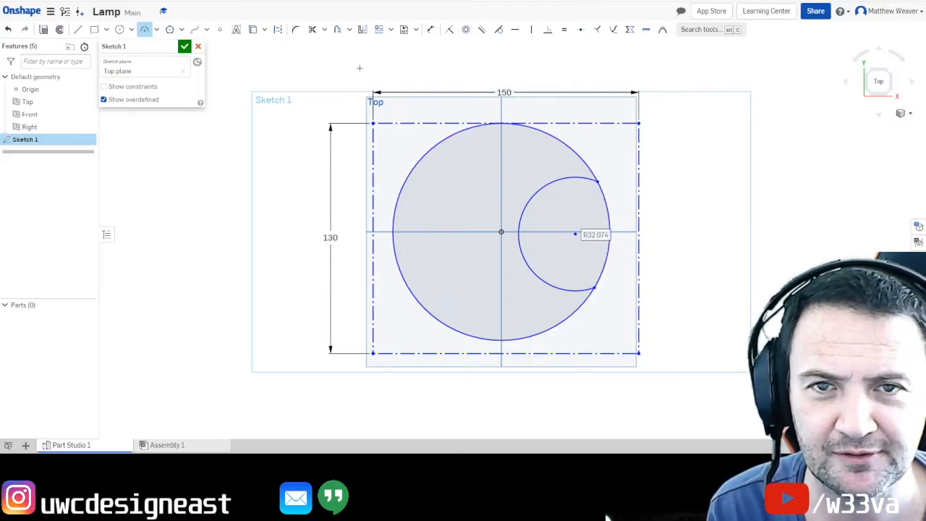
pyautogui.click(313, 30)
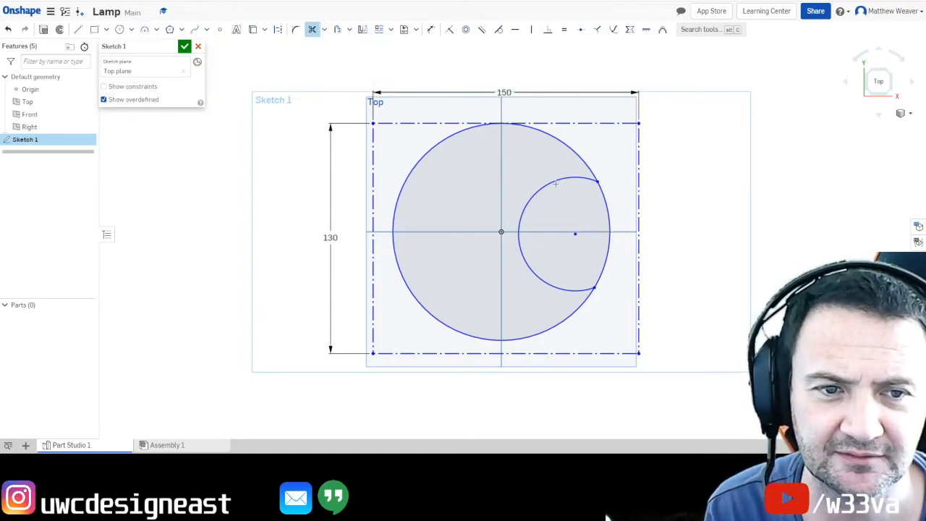
pyautogui.click(610, 232)
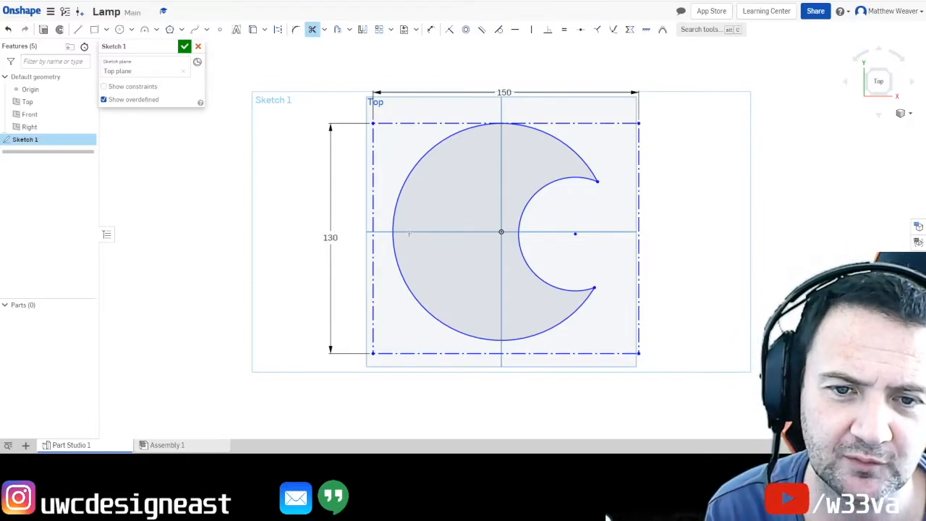
# - Draw a small circle about 11 mm in diameter on the horizontal axis, just inside the crescent's left edge
pyautogui.click(120, 29)
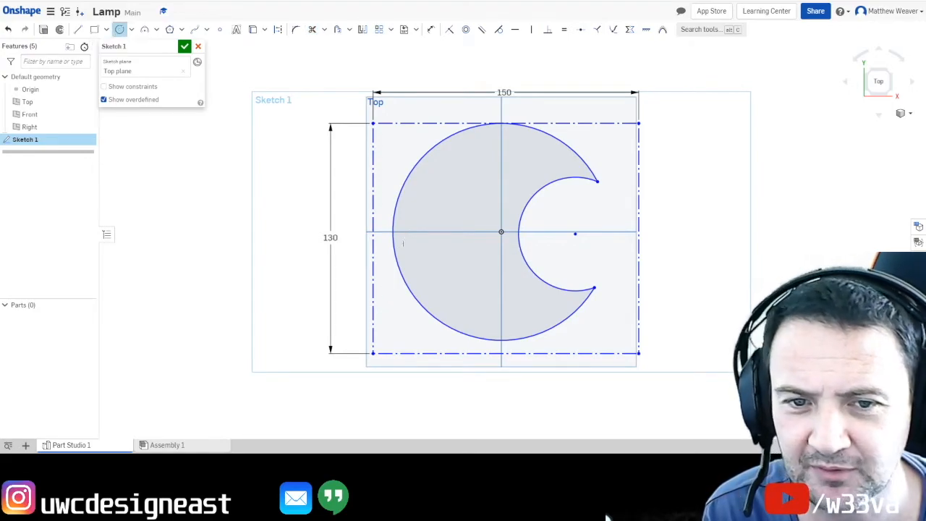
pyautogui.scroll(2, 410, 232)
pyautogui.click(408, 232)
pyautogui.click(419, 232)
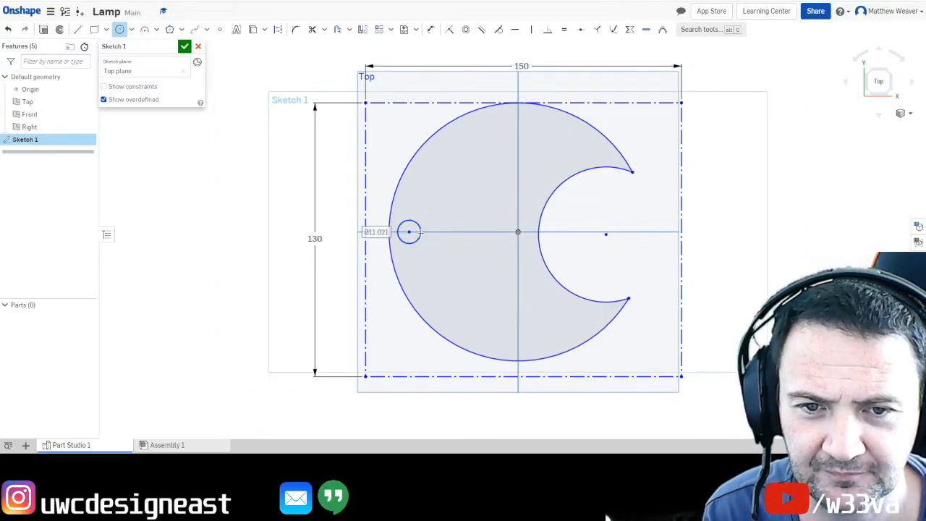
# - Dimension the small circle's diameter to 10 mm
pyautogui.click(430, 29)
pyautogui.click(397, 237)
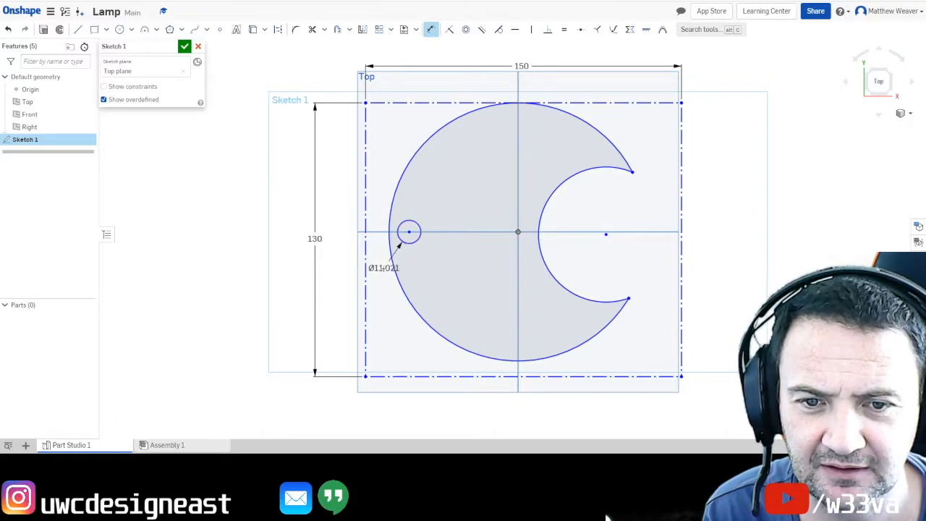
pyautogui.click(337, 268)
pyautogui.write('10')
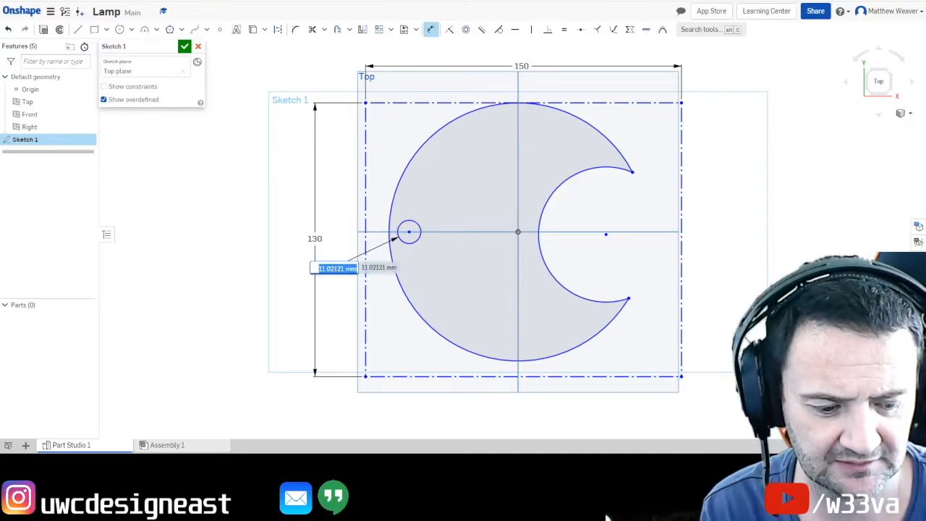
pyautogui.press('Return')
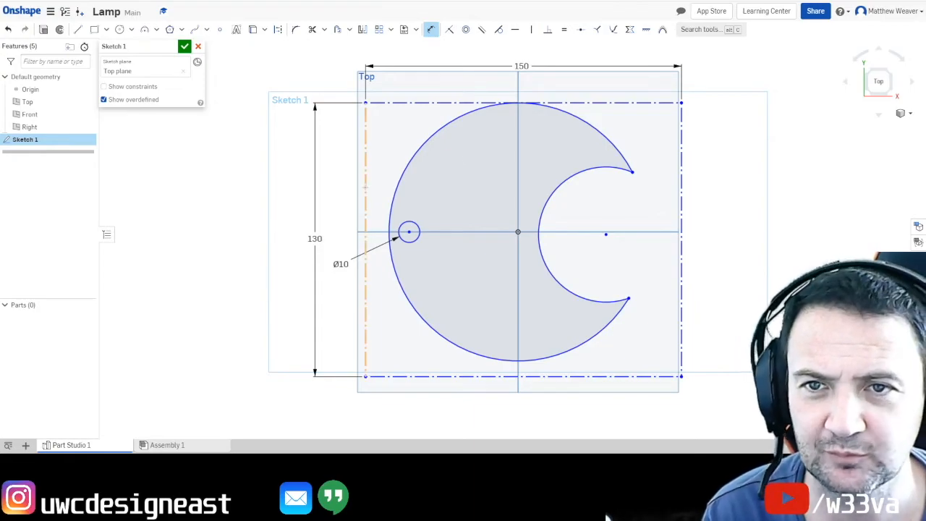
# - Draw three adjoining full-height rectangles about 23, 24 and 25 mm wide, rightward from the construction rectangle's left edge across the crescent
pyautogui.click(79, 29)
pyautogui.click(94, 30)
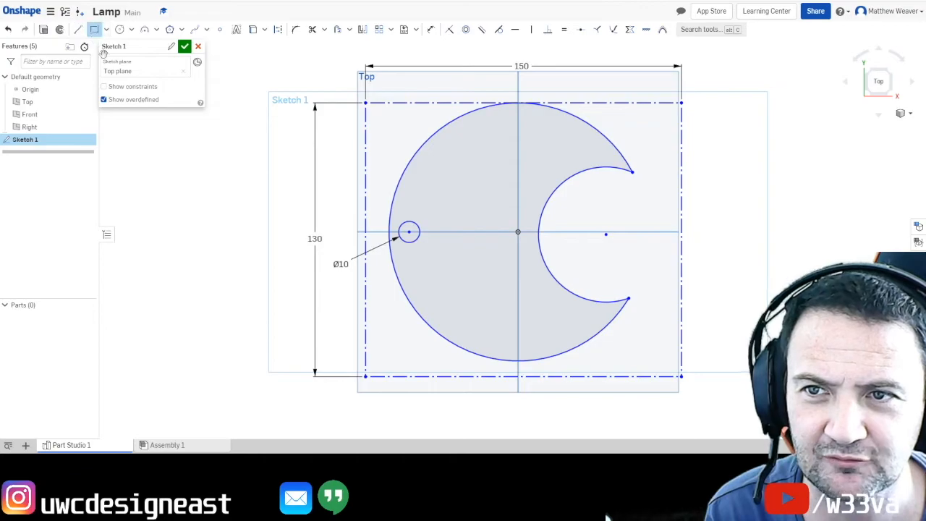
pyautogui.click(365, 102)
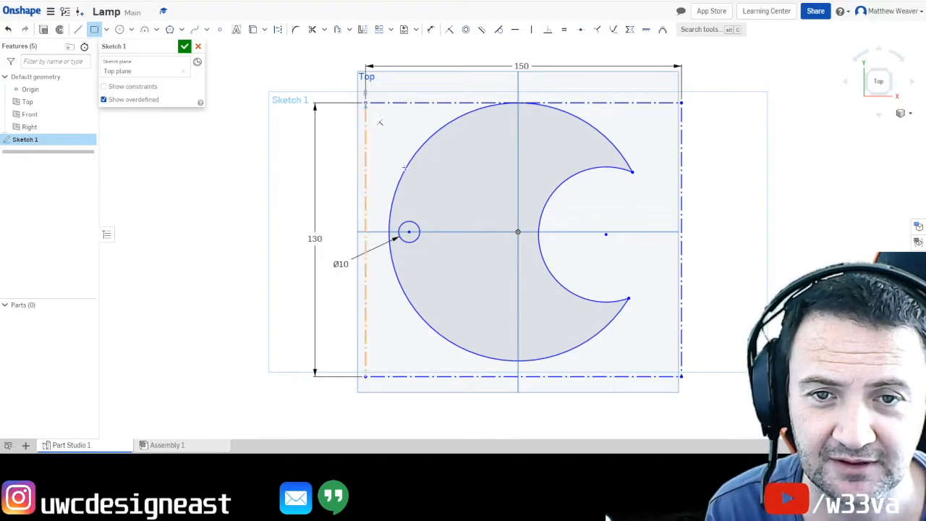
pyautogui.click(415, 376)
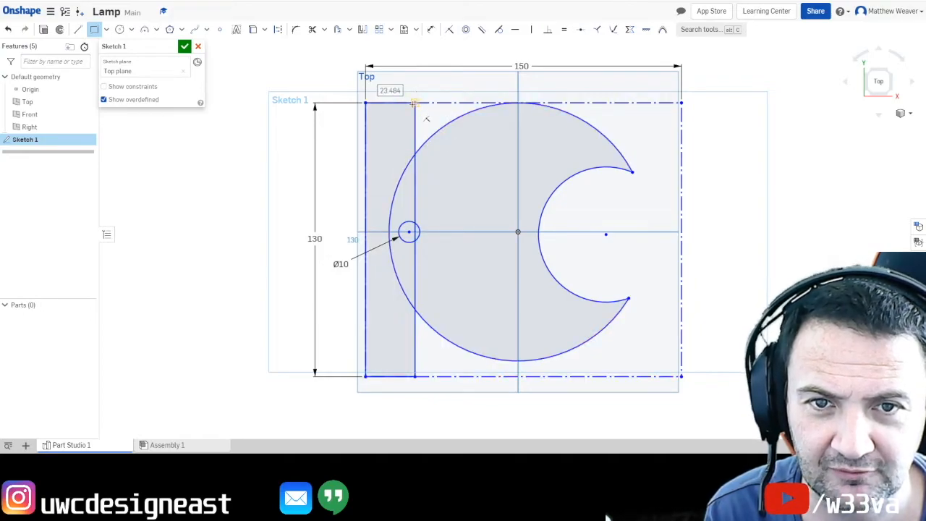
pyautogui.click(415, 103)
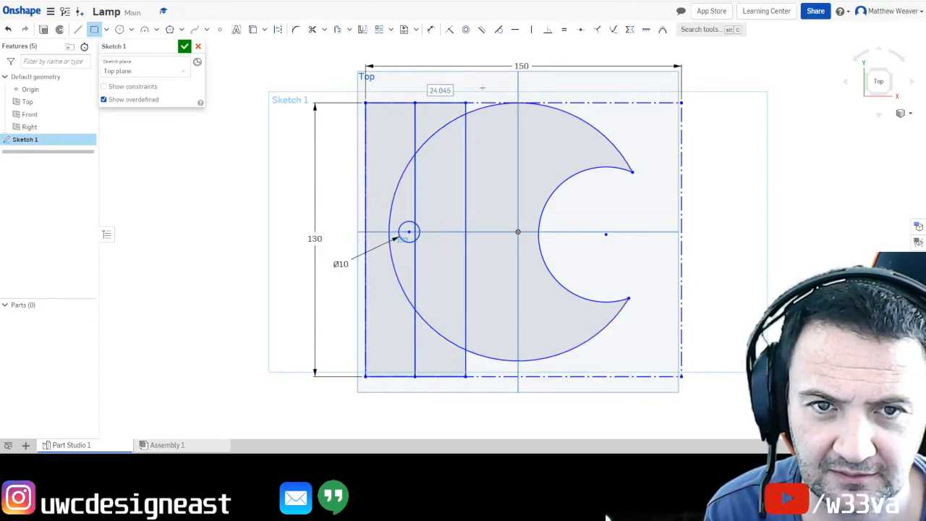
pyautogui.click(466, 103)
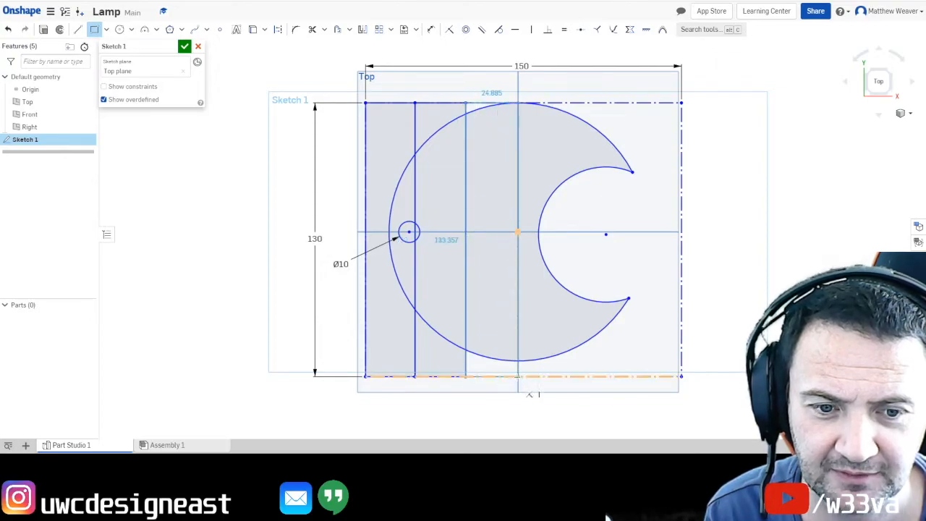
pyautogui.click(530, 396)
# - Draw three more adjoining rectangles about 17, 21 and 25 mm wide, continuing rightward from the crescent's vertical centre line, and finish the sketch
pyautogui.click(518, 103)
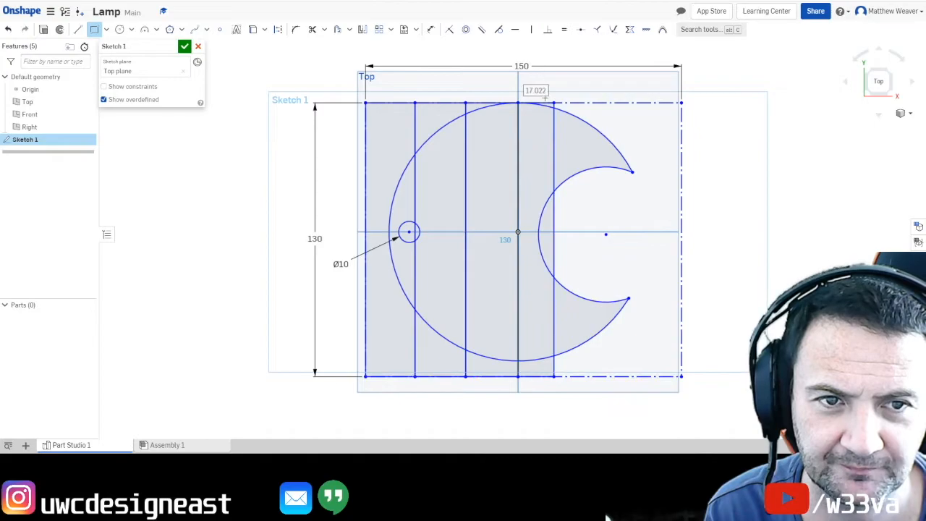
pyautogui.click(554, 103)
pyautogui.click(554, 104)
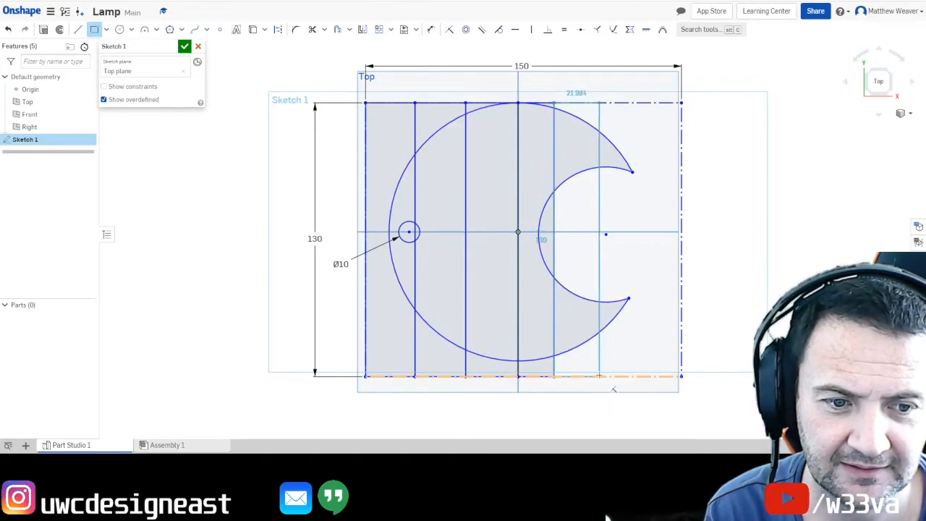
pyautogui.click(598, 373)
pyautogui.click(598, 103)
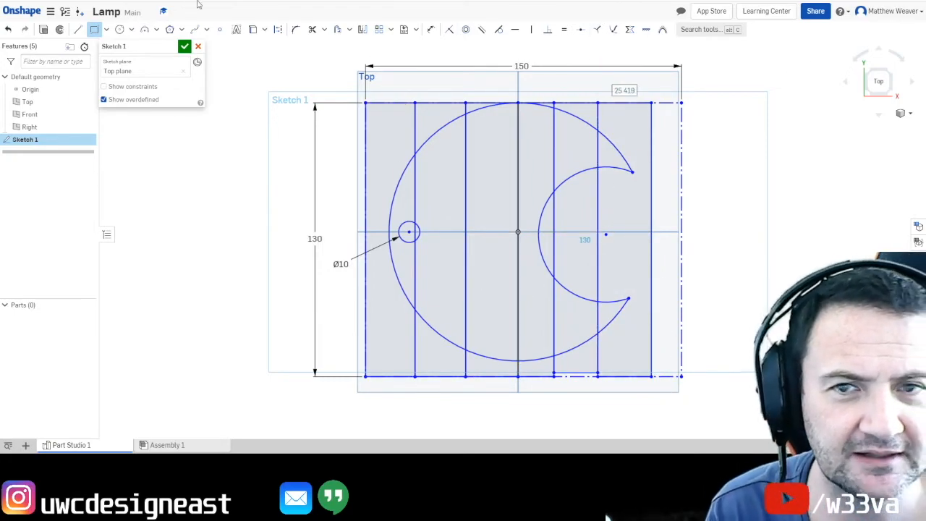
pyautogui.click(184, 47)
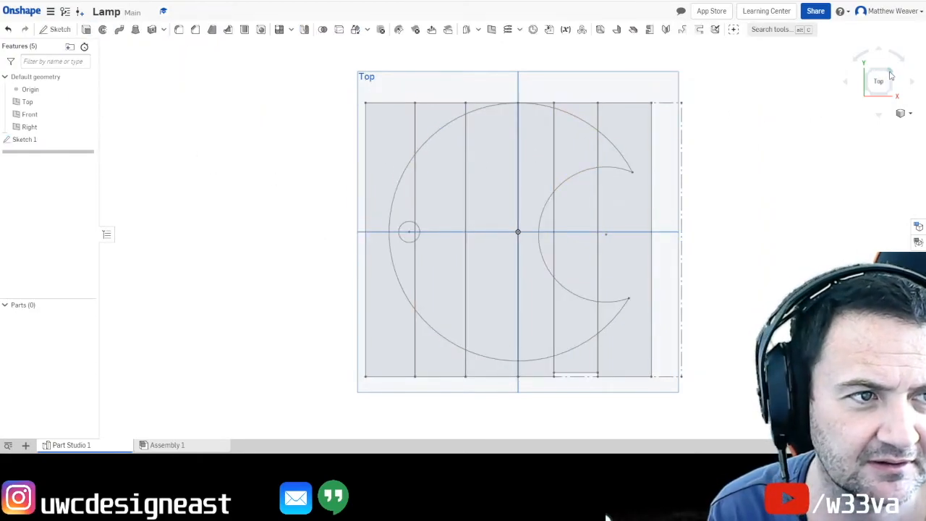
# - Extrude four alternate strip regions of the crescent 23 mm as new parts, starting with the region around the small hole
pyautogui.click(890, 76)
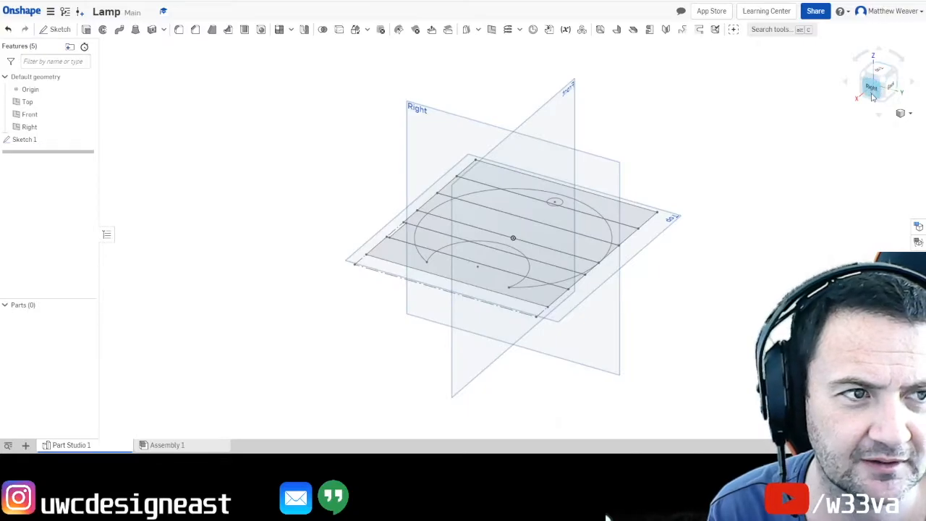
pyautogui.click(858, 76)
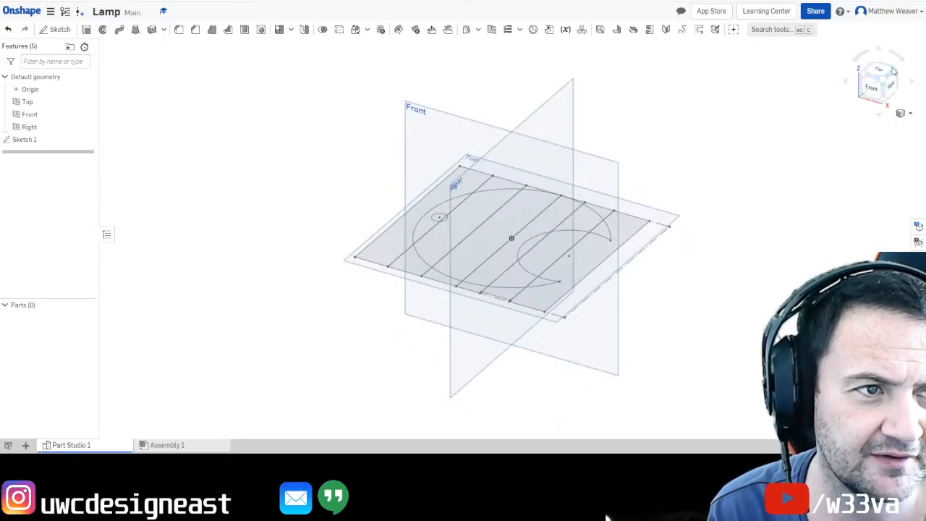
pyautogui.click(878, 72)
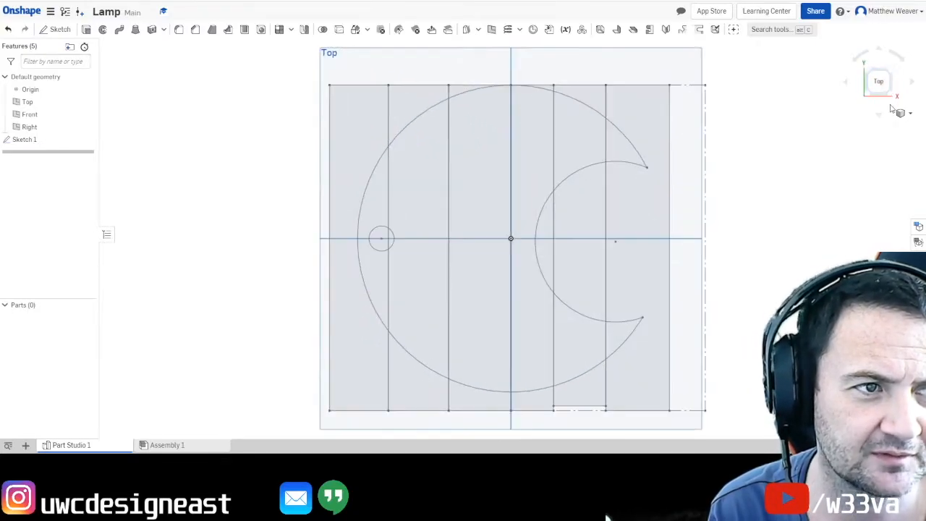
pyautogui.click(891, 95)
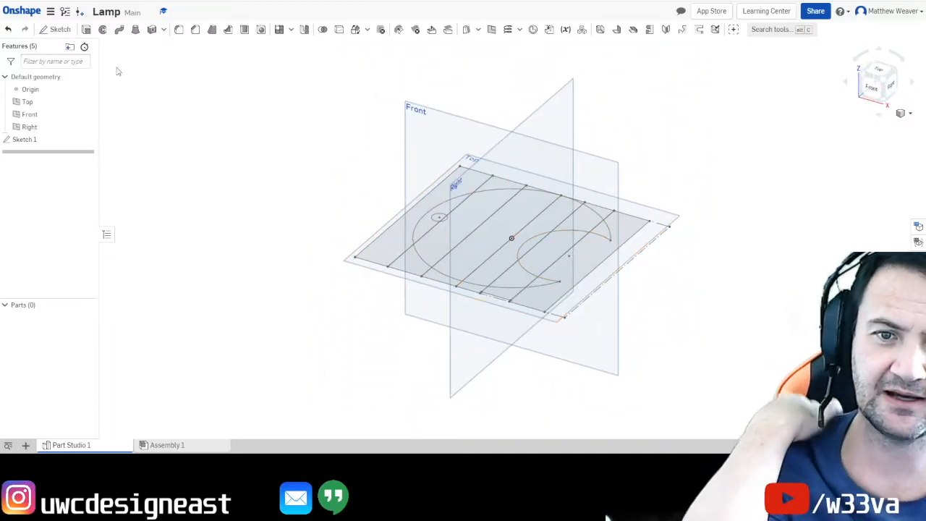
pyautogui.click(86, 30)
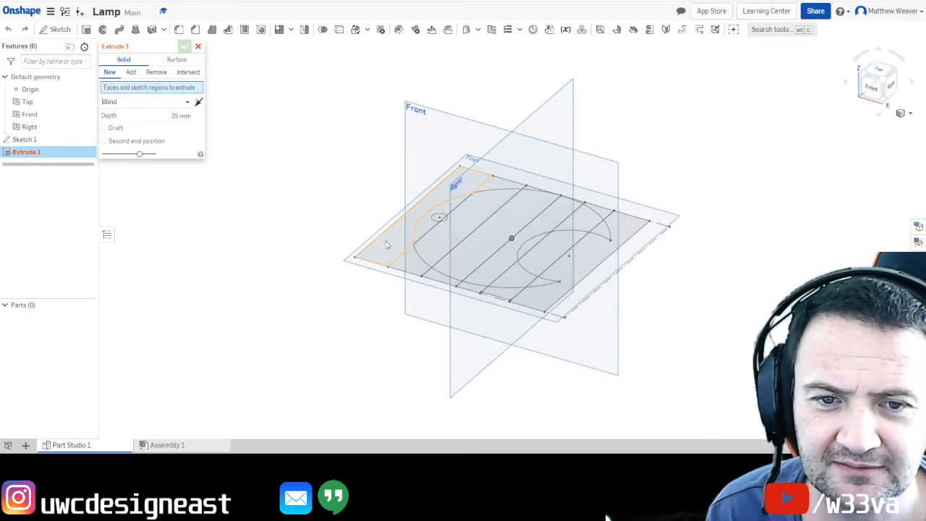
pyautogui.scroll(-3, 425, 235)
pyautogui.scroll(6, 438, 230)
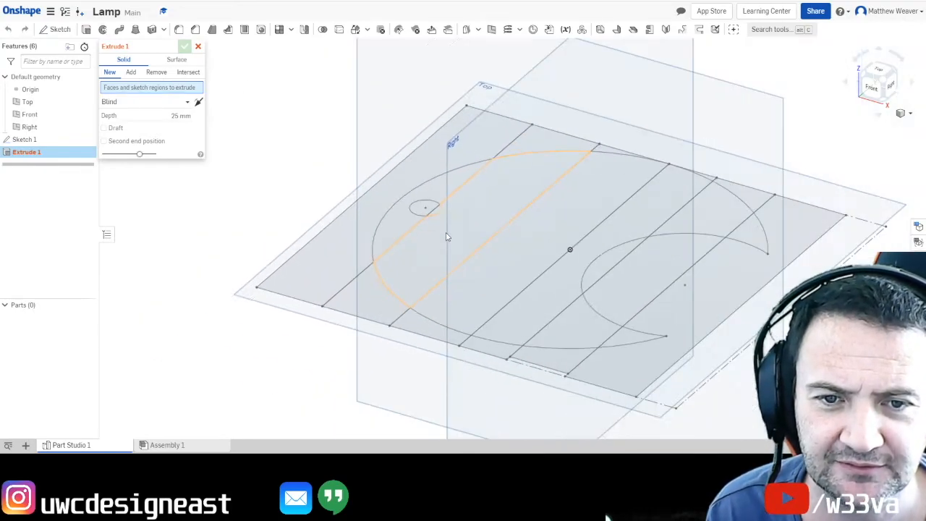
pyautogui.click(407, 224)
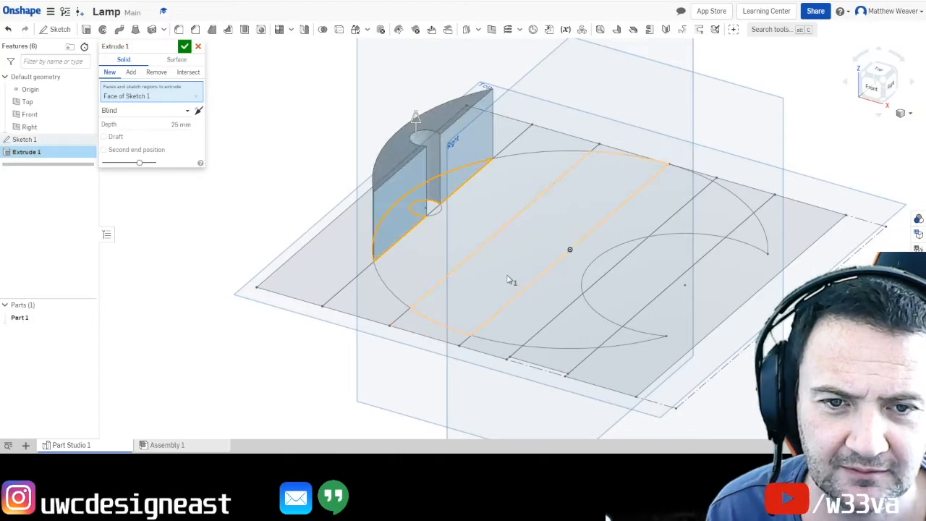
pyautogui.click(509, 281)
pyautogui.click(571, 340)
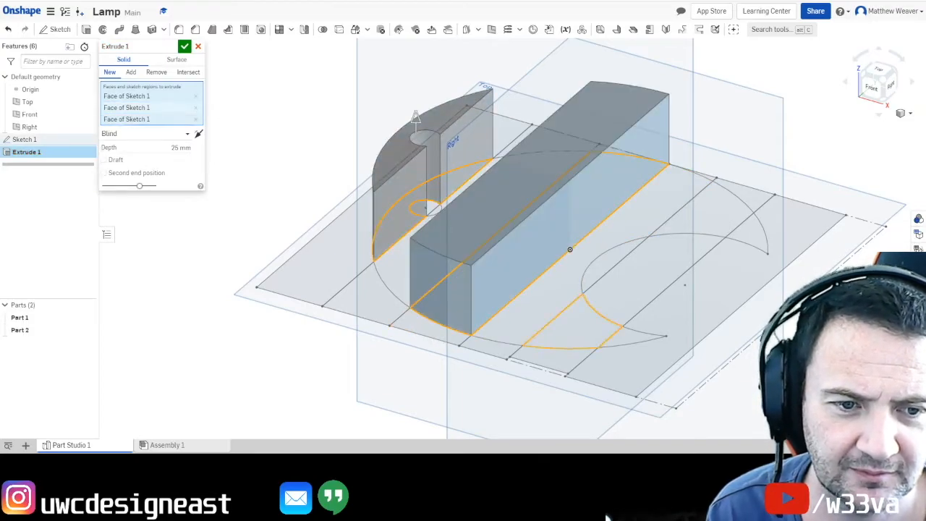
pyautogui.click(723, 222)
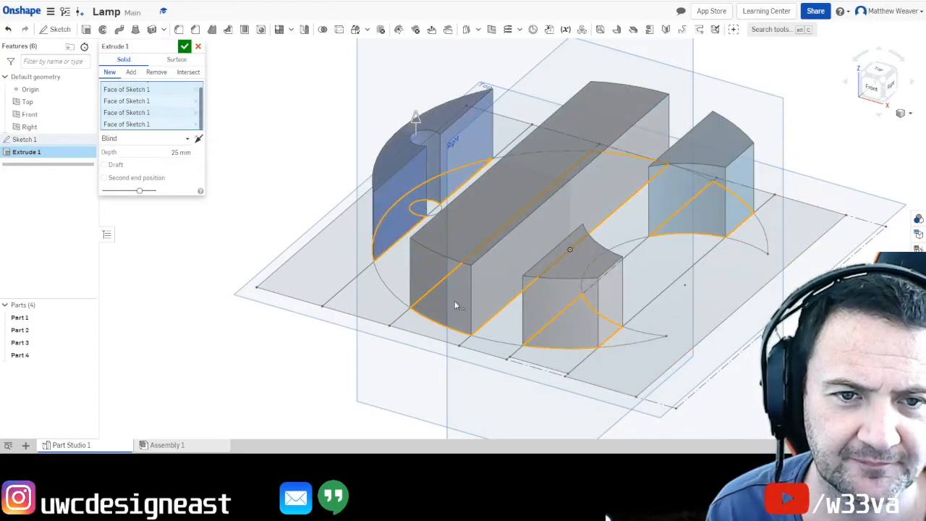
pyautogui.scroll(-3, 454, 300)
pyautogui.moveTo(165, 150); pyautogui.dragTo(224, 165)
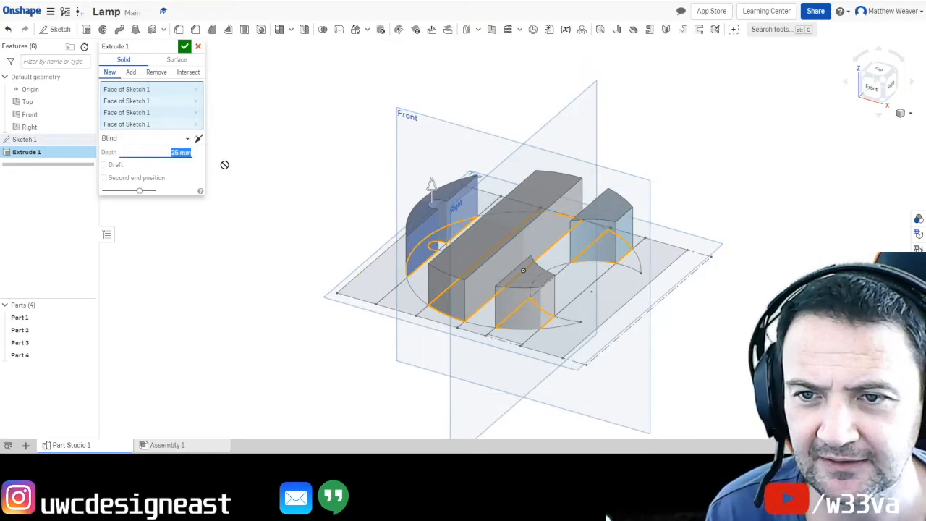
pyautogui.write('23')
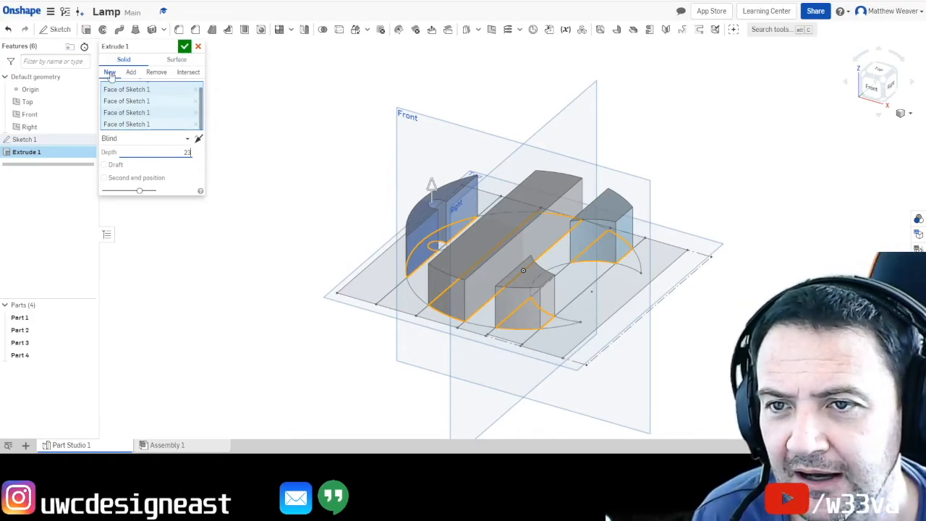
pyautogui.click(185, 46)
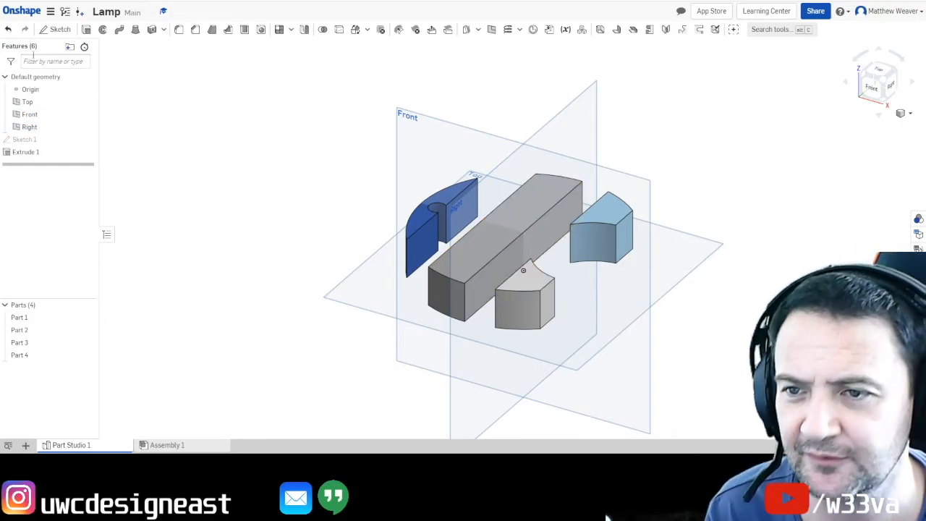
# - Show the base sketch again and start a new-part extrusion of the four remaining strip regions of the crescent
pyautogui.click(86, 139)
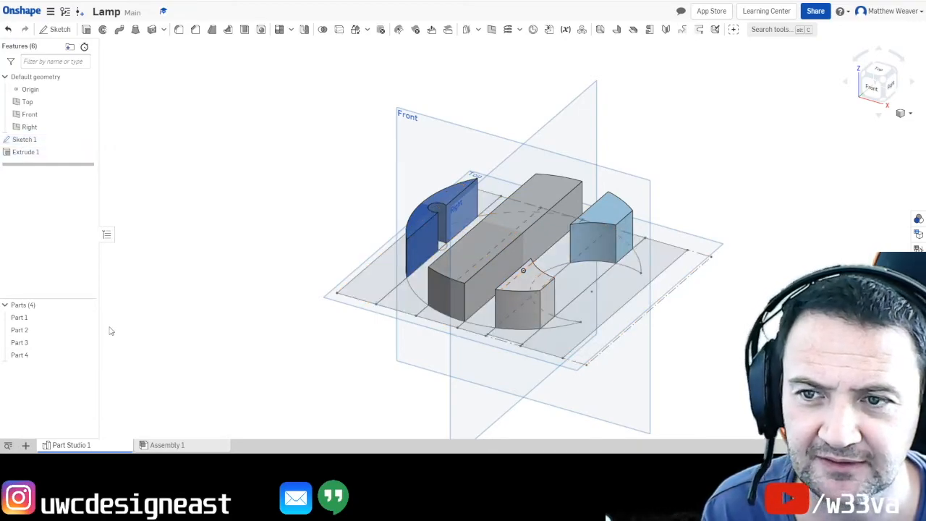
pyautogui.click(86, 31)
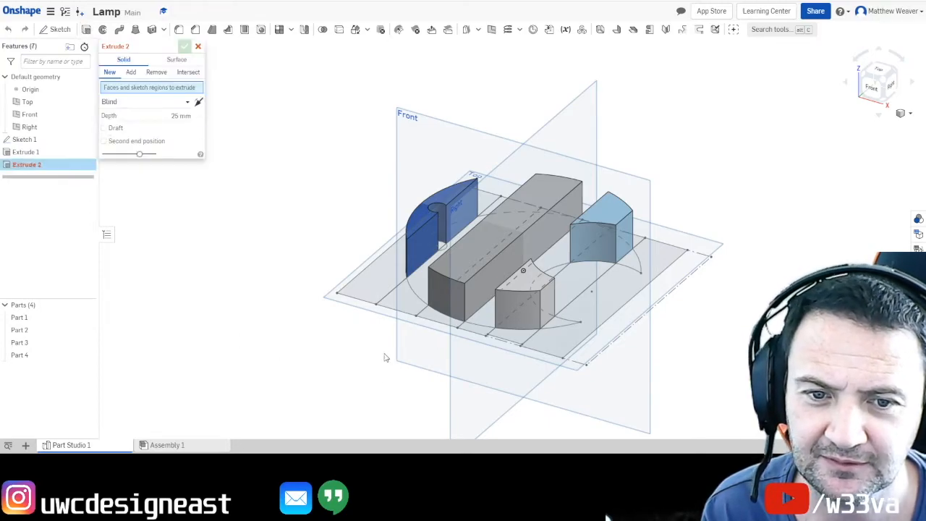
pyautogui.click(420, 286)
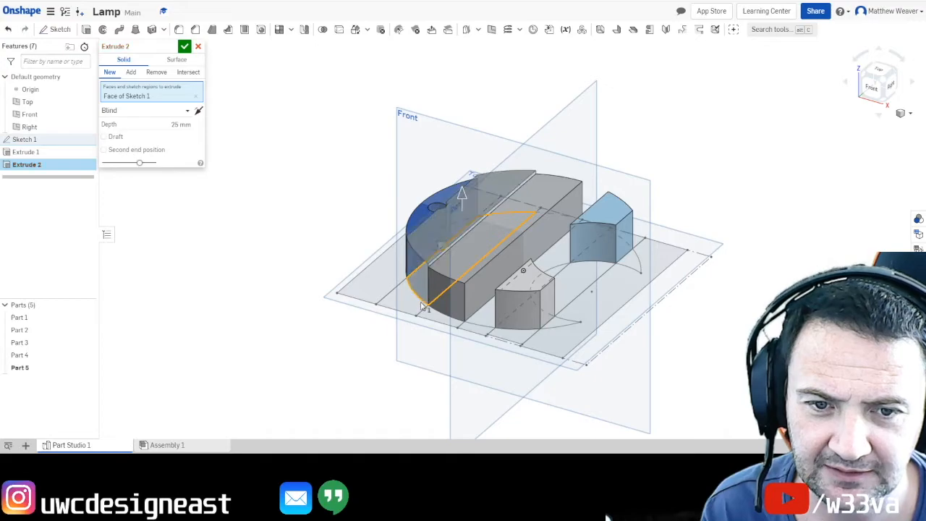
pyautogui.click(481, 319)
pyautogui.click(561, 329)
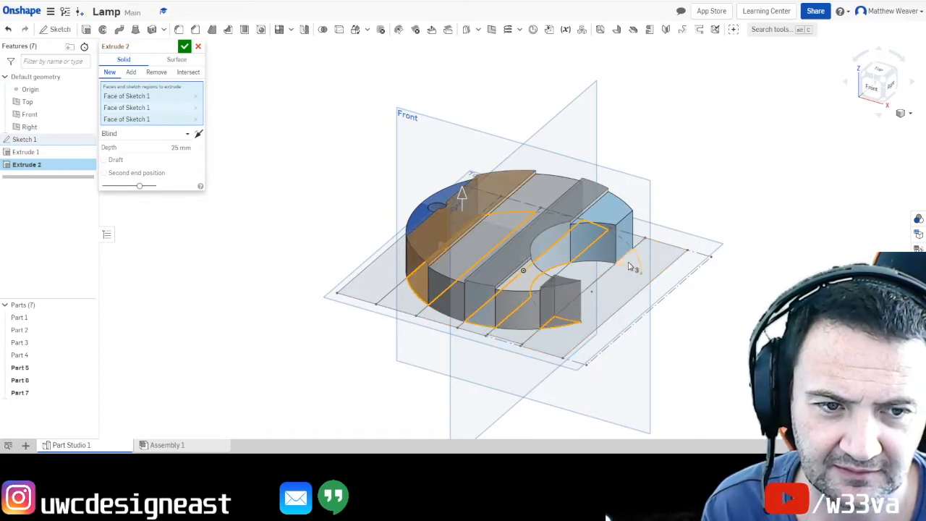
pyautogui.click(630, 267)
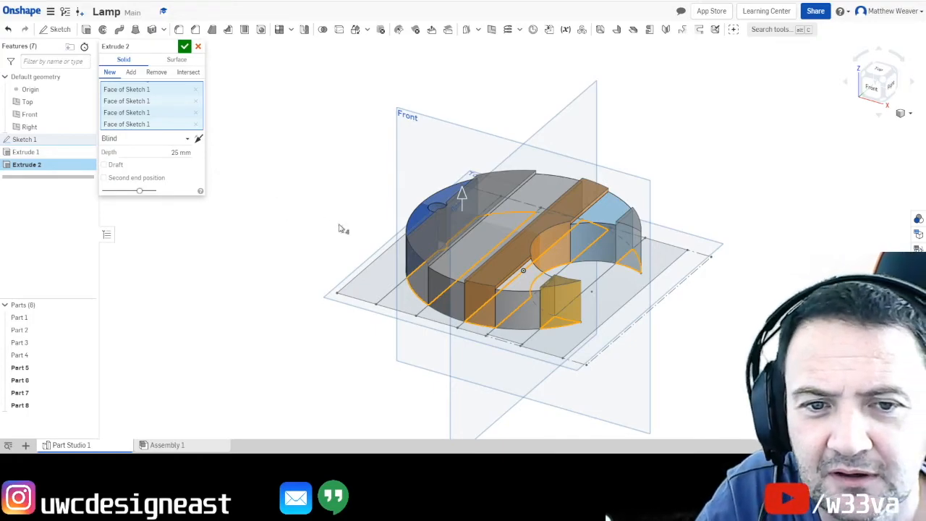
# - Set the second extrusion's depth to 23 mm and try adding its strips to the existing parts instead of creating new ones
pyautogui.click(180, 153)
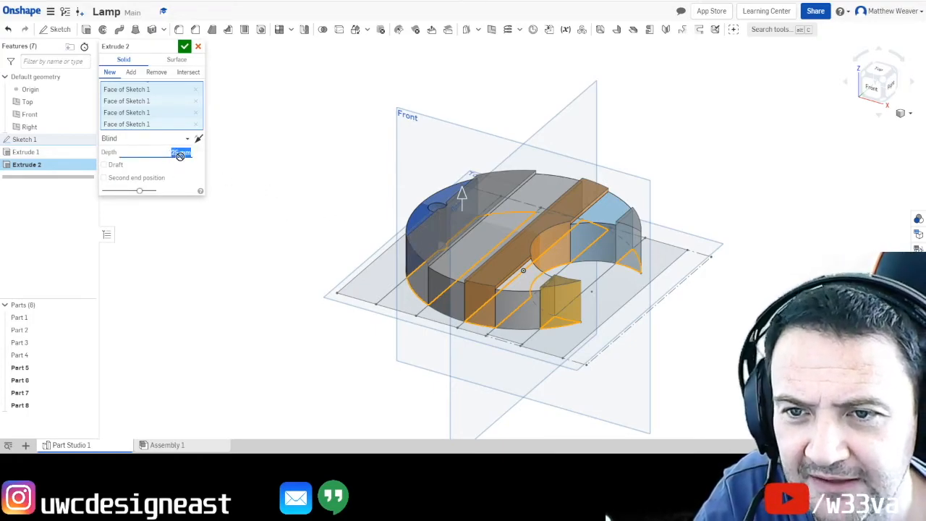
pyautogui.write('23')
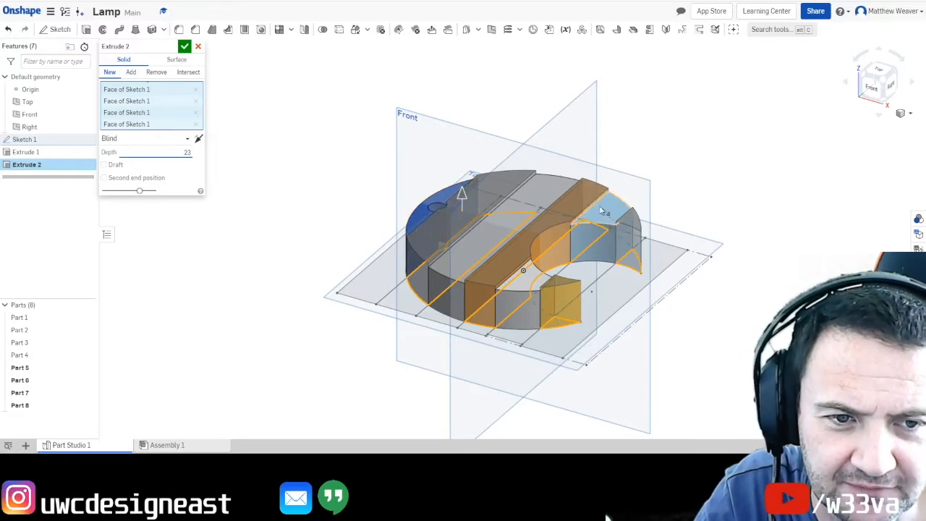
pyautogui.click(199, 139)
pyautogui.click(199, 138)
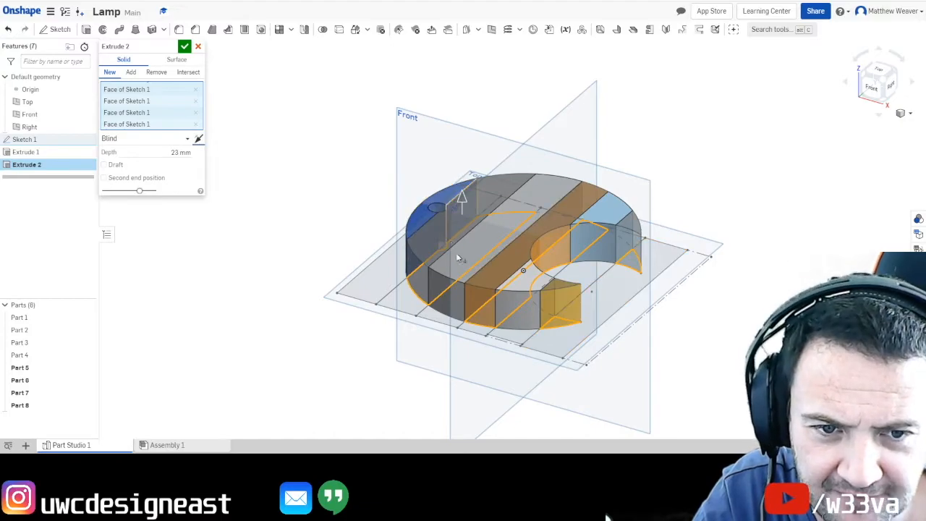
pyautogui.click(131, 73)
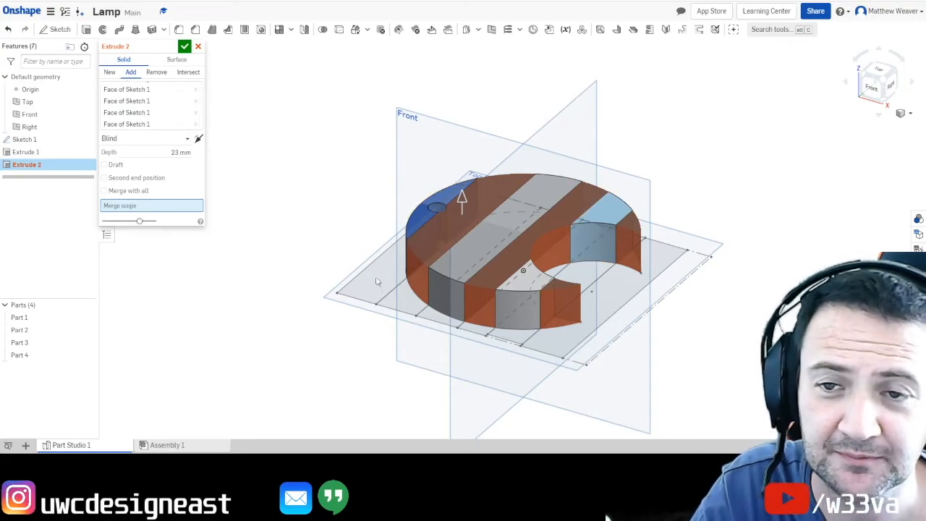
pyautogui.click(109, 72)
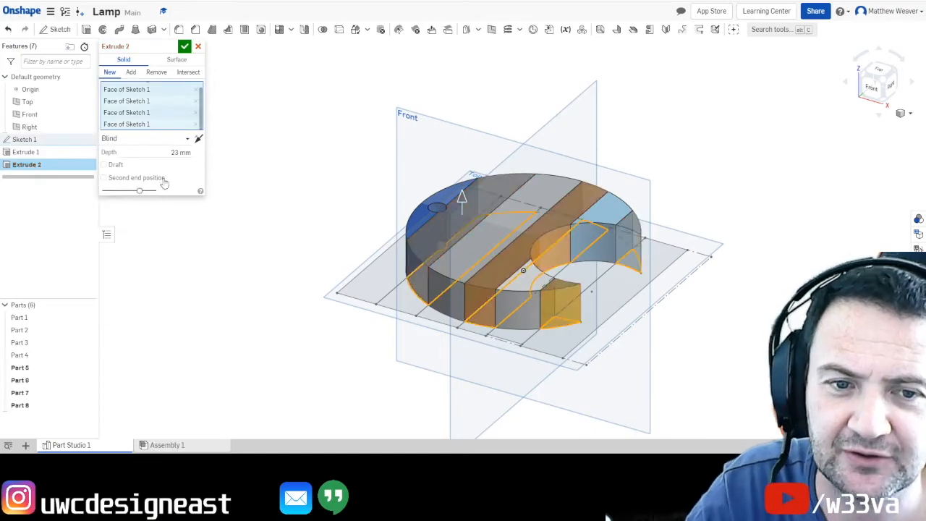
# - Set the second extrusion's depth to 25 mm and complete it with its strips as new parts
pyautogui.click(178, 153)
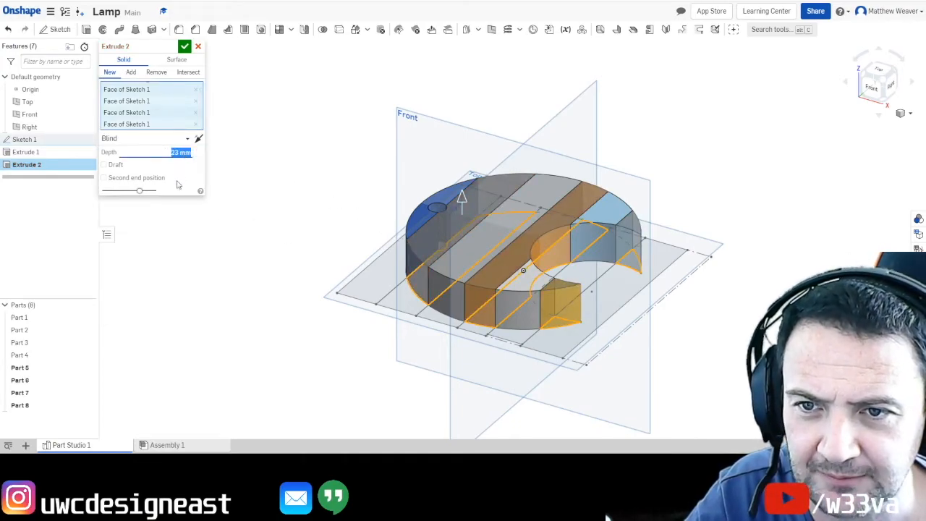
pyautogui.write('25')
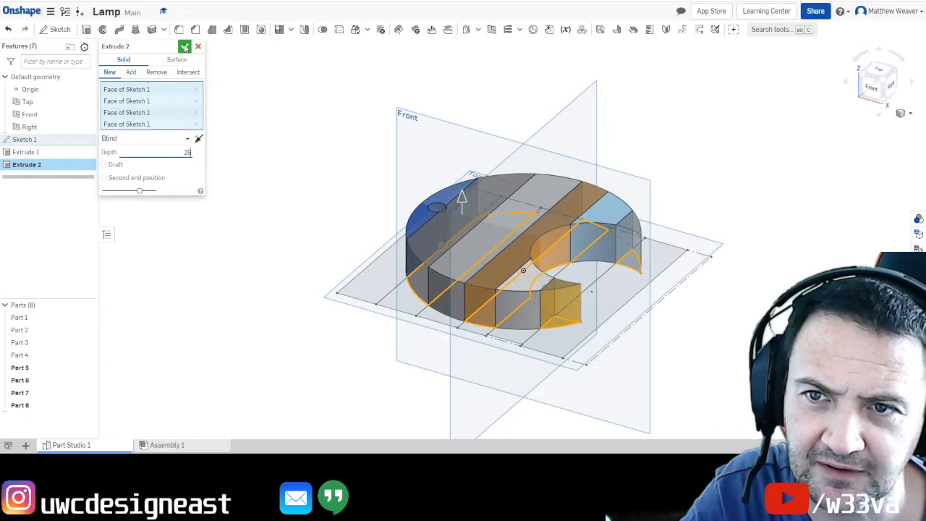
pyautogui.click(184, 47)
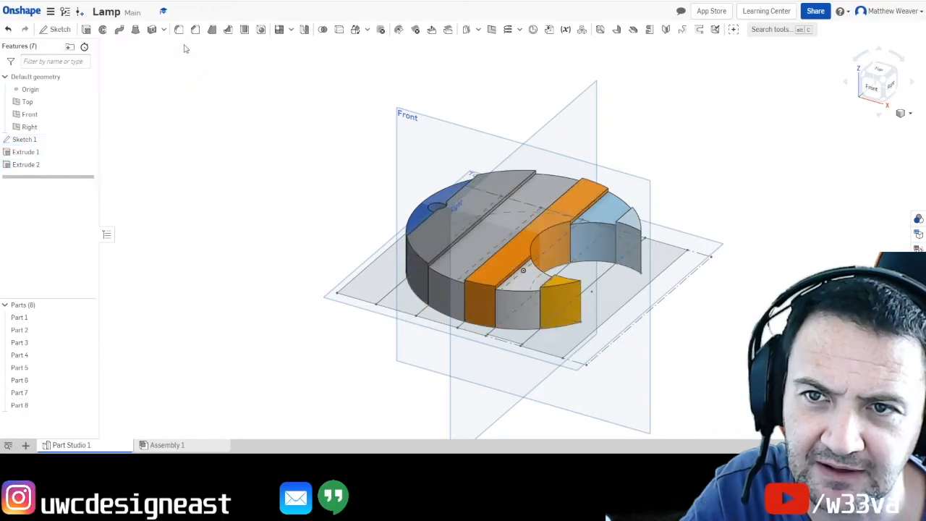
# - Give the first extrusion's 23 mm strips a medium brown appearance, colour 995A0E
pyautogui.click(24, 154)
pyautogui.rightClick(25, 156)
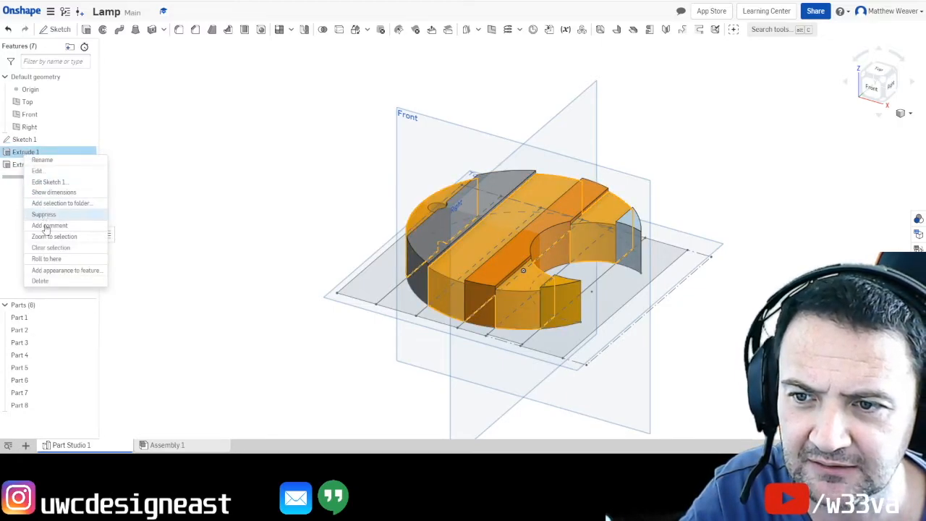
pyautogui.click(57, 271)
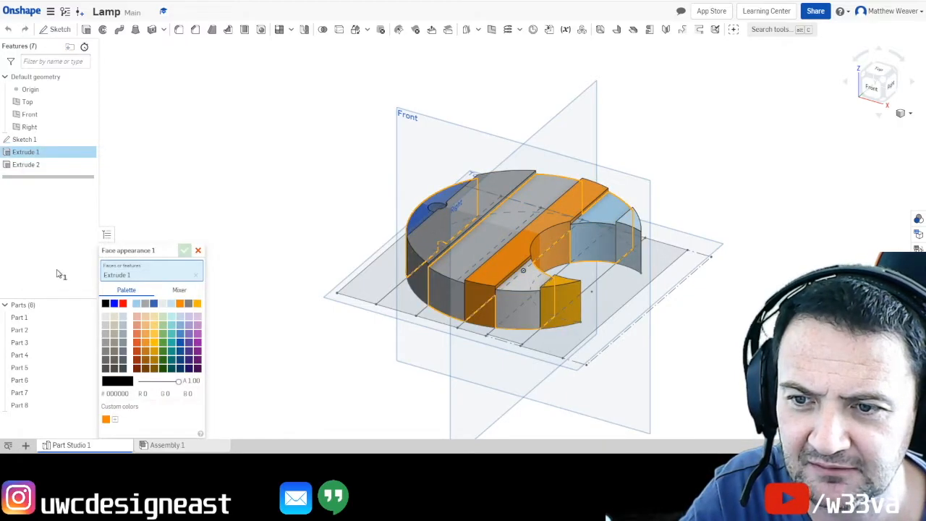
pyautogui.click(146, 360)
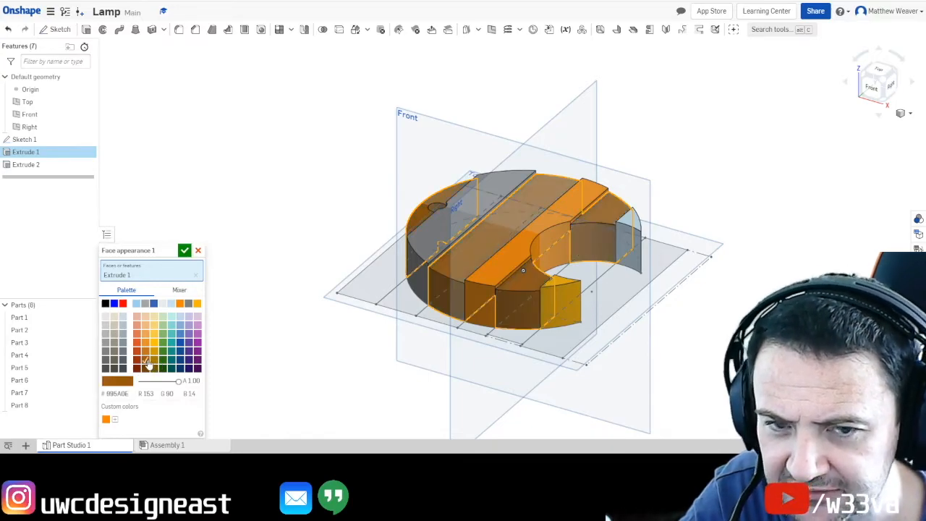
pyautogui.click(186, 249)
# - Give the second extrusion's 25 mm strips a darker brown appearance, colour 723E00
pyautogui.click(24, 165)
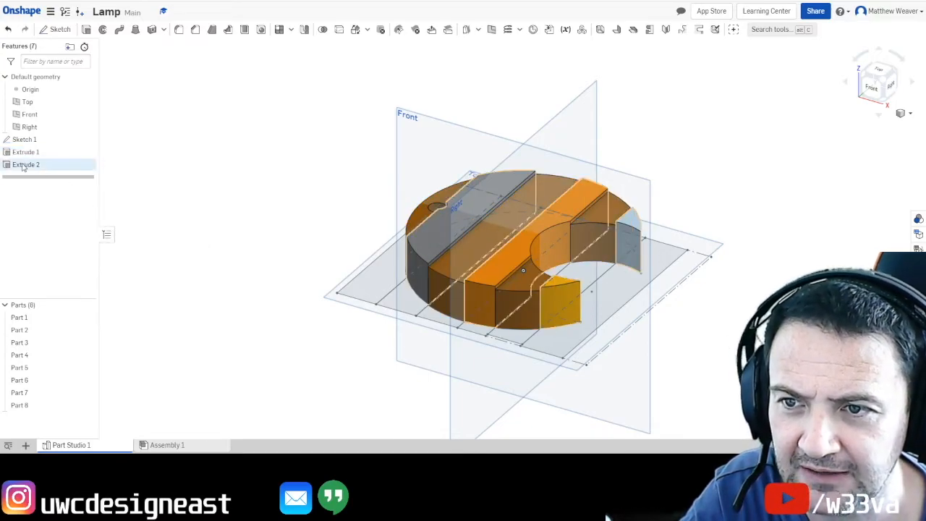
pyautogui.rightClick(25, 167)
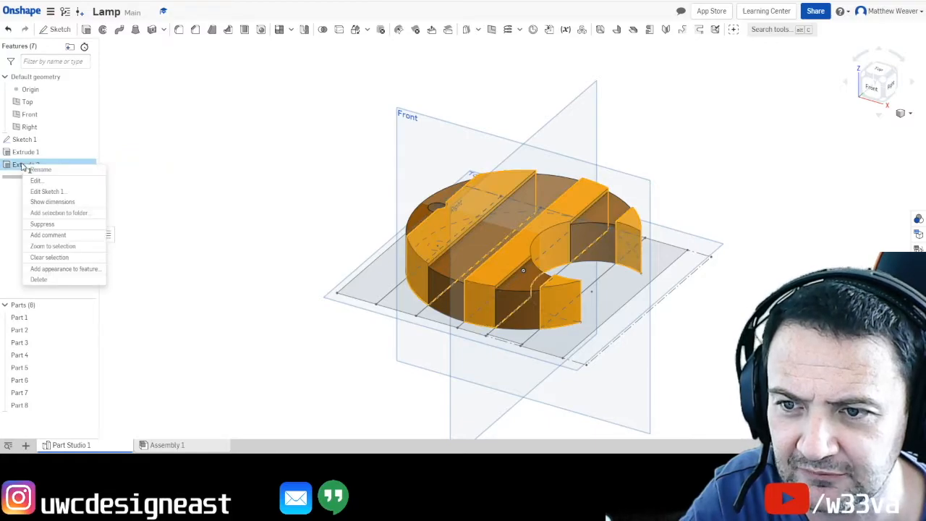
pyautogui.click(58, 268)
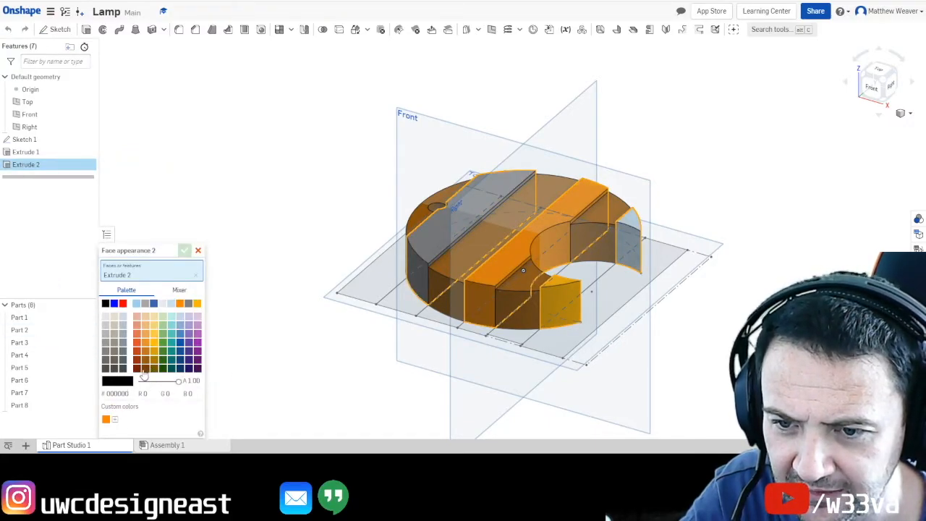
pyautogui.click(144, 369)
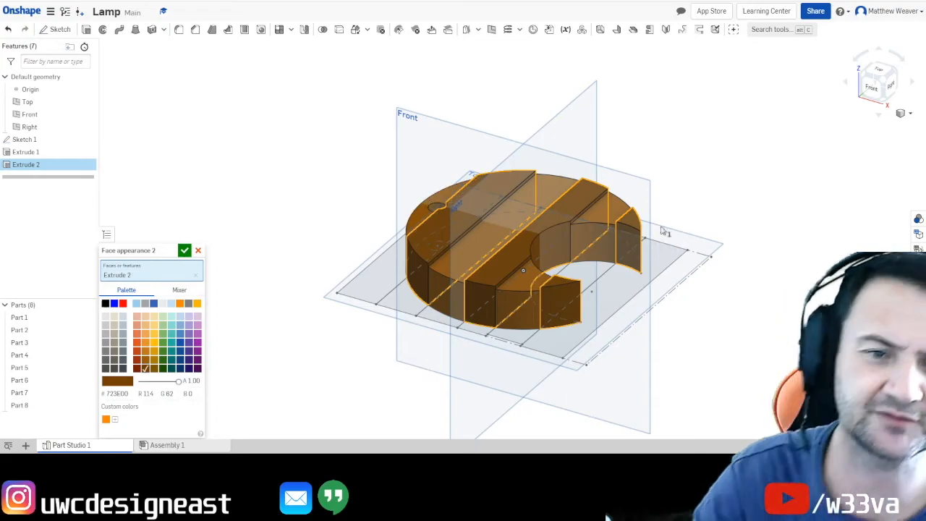
pyautogui.click(185, 250)
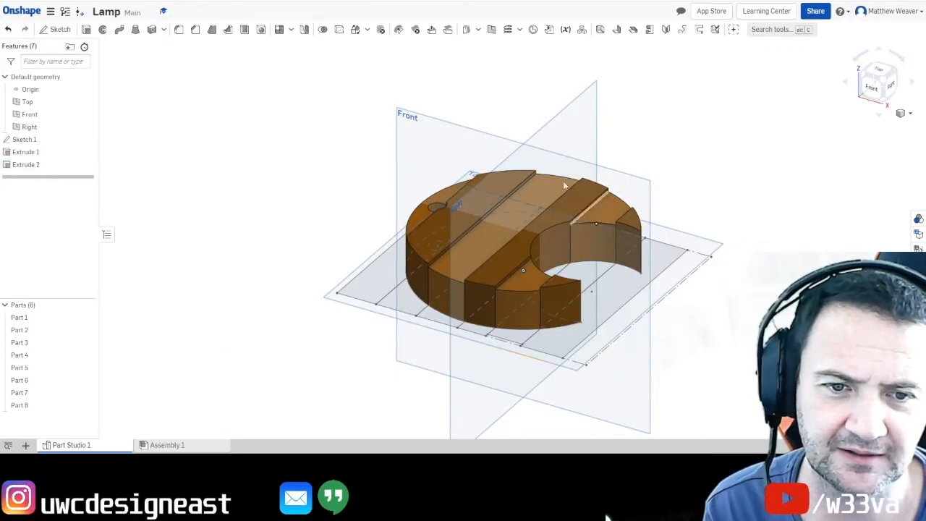
# - Hide the base sketch and the Top, Front and Right planes, and look over the two-tone base from another side
pyautogui.click(87, 139)
pyautogui.click(87, 140)
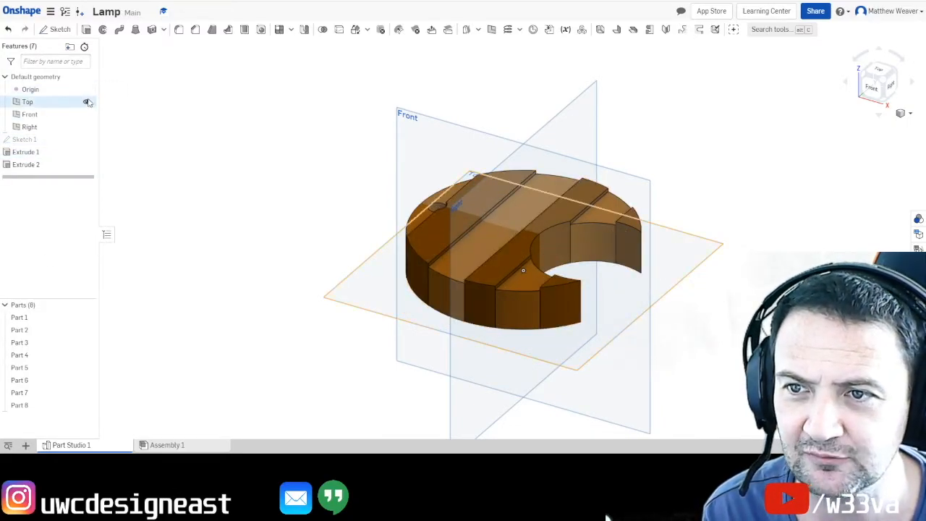
pyautogui.click(86, 102)
pyautogui.click(87, 114)
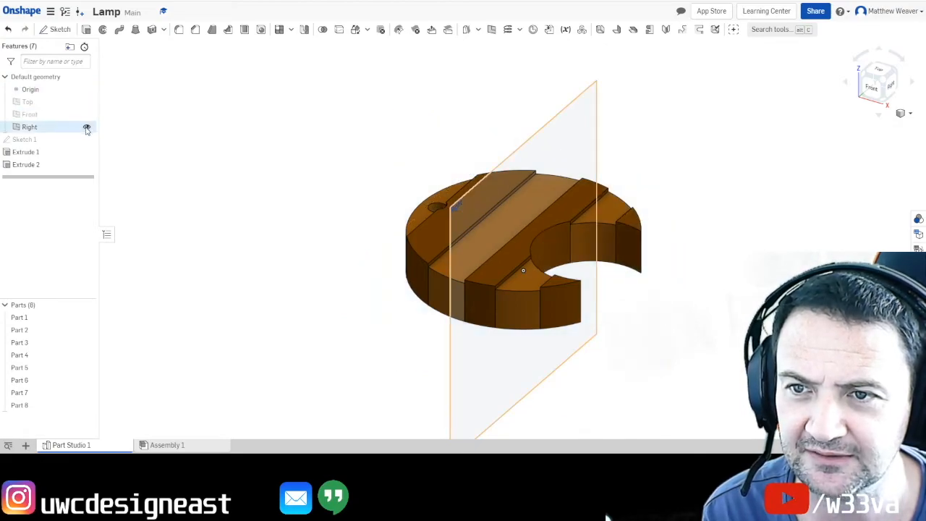
pyautogui.click(87, 127)
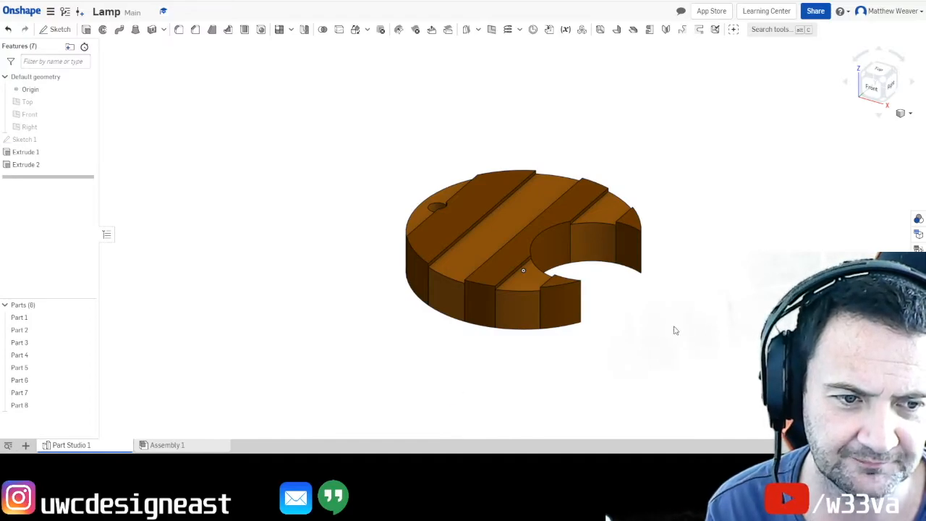
pyautogui.moveTo(663, 330); pyautogui.dragTo(707, 330, button='middle')
pyautogui.moveTo(707, 331); pyautogui.dragTo(830, 107, button='right')
pyautogui.click(872, 85)
pyautogui.scroll(5, 649, 216)
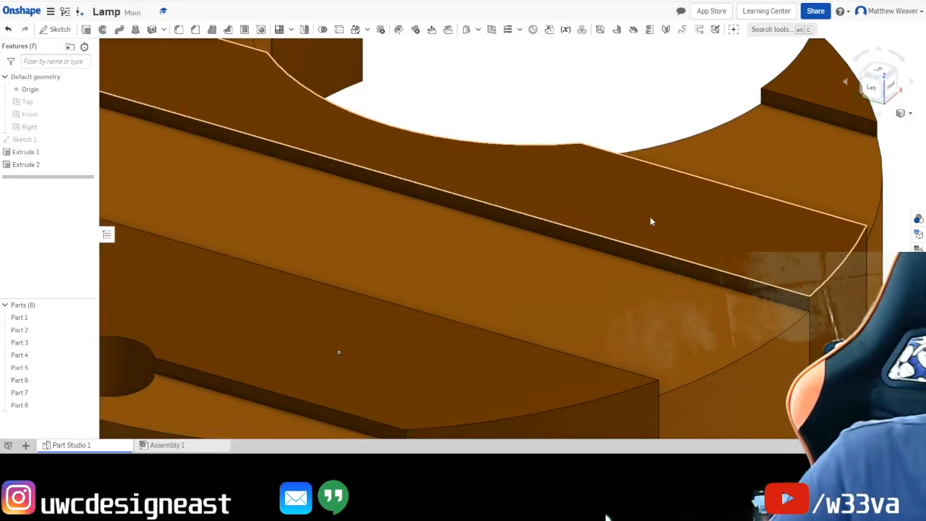
pyautogui.scroll(-6, 643, 254)
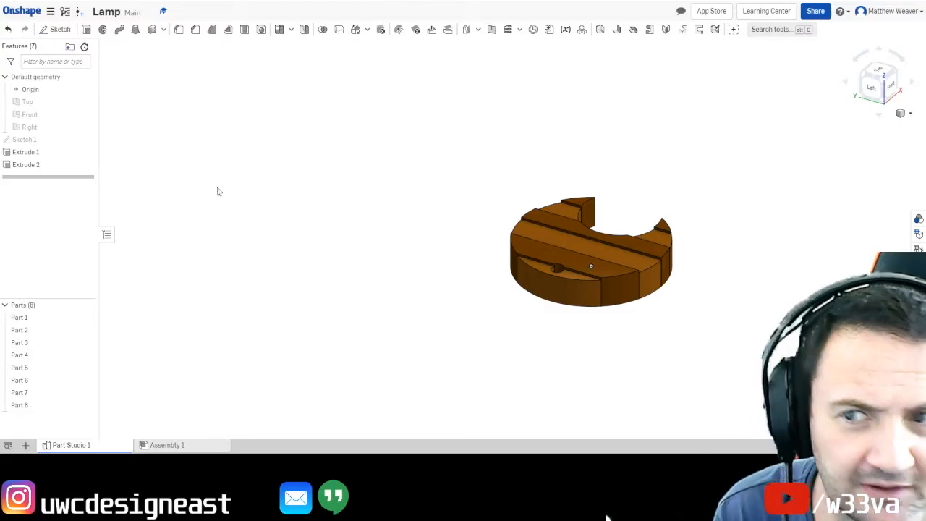
# - Show the Top, Front and Right planes again and hide the origin
pyautogui.click(86, 102)
pyautogui.click(86, 115)
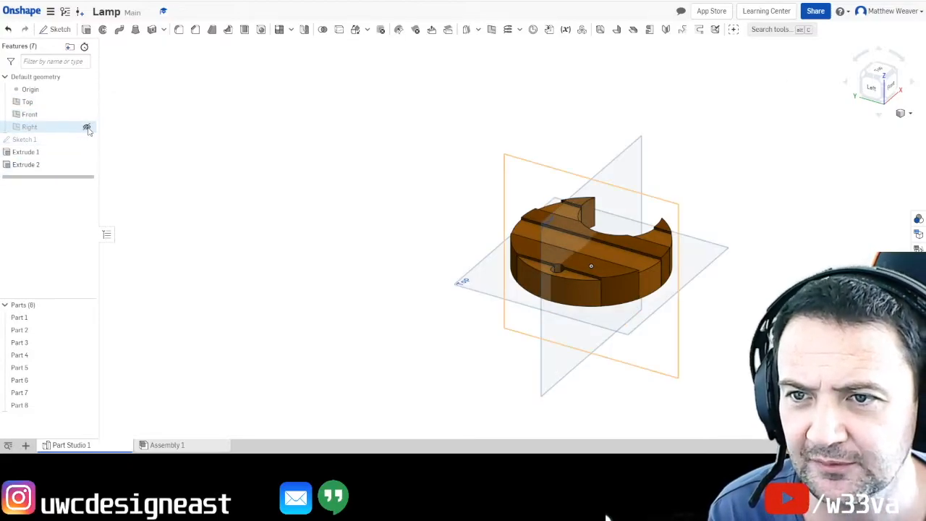
pyautogui.click(86, 127)
pyautogui.click(86, 89)
pyautogui.scroll(-3, 564, 271)
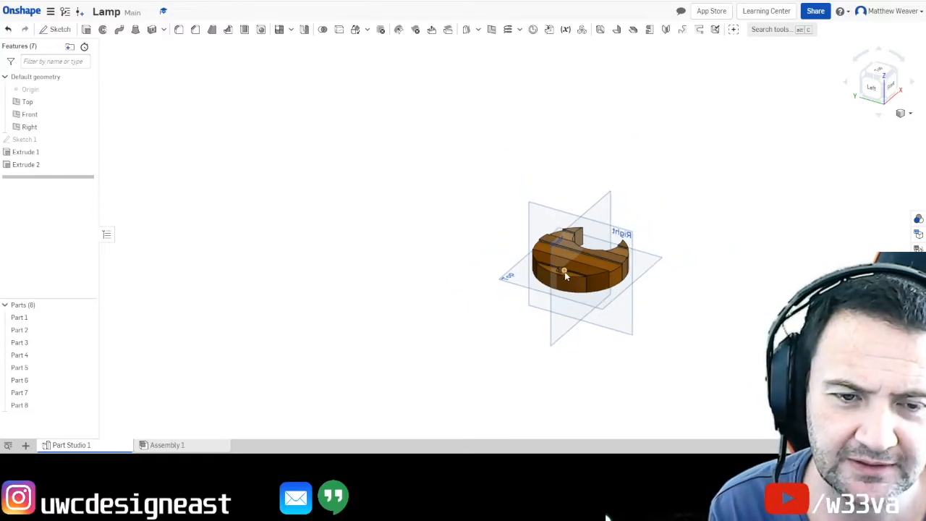
pyautogui.scroll(5, 564, 272)
pyautogui.scroll(-3, 507, 329)
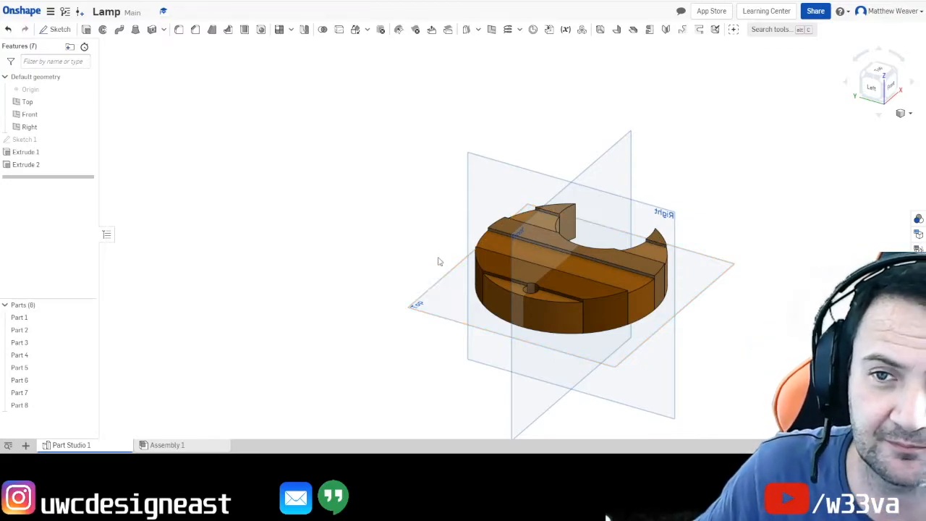
# - Start a new sketch on the Front plane in a straight-on front view of the base
pyautogui.click(891, 88)
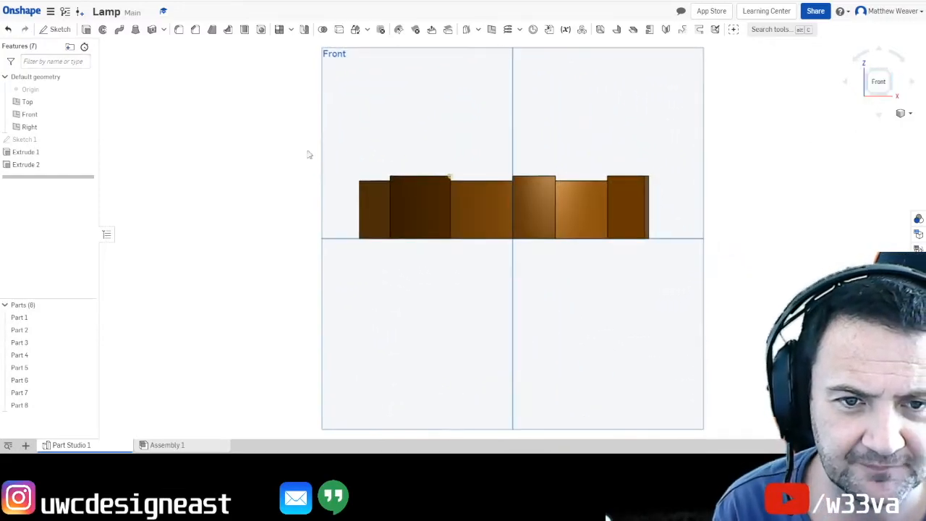
pyautogui.moveTo(529, 195); pyautogui.dragTo(517, 310, button='middle')
pyautogui.scroll(4, 498, 321)
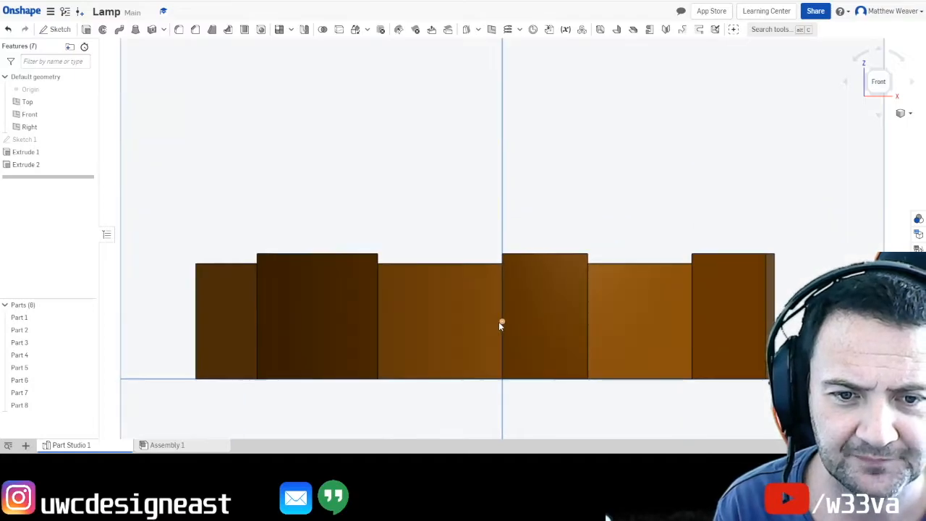
pyautogui.scroll(-9, 498, 321)
pyautogui.scroll(3, 496, 296)
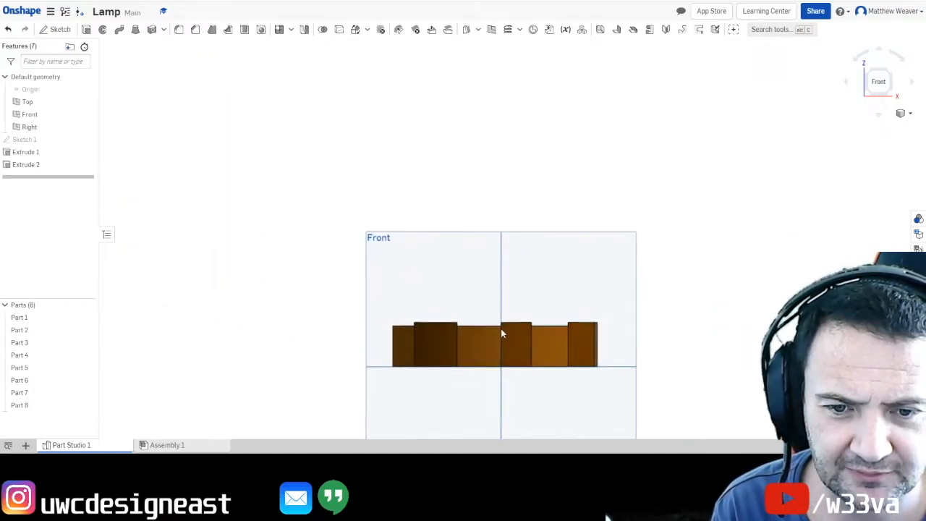
pyautogui.click(64, 31)
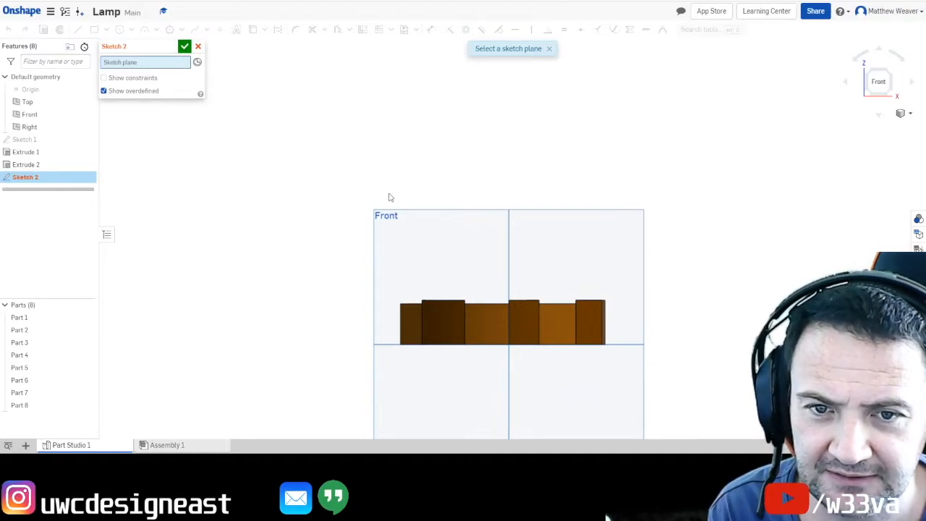
pyautogui.click(396, 246)
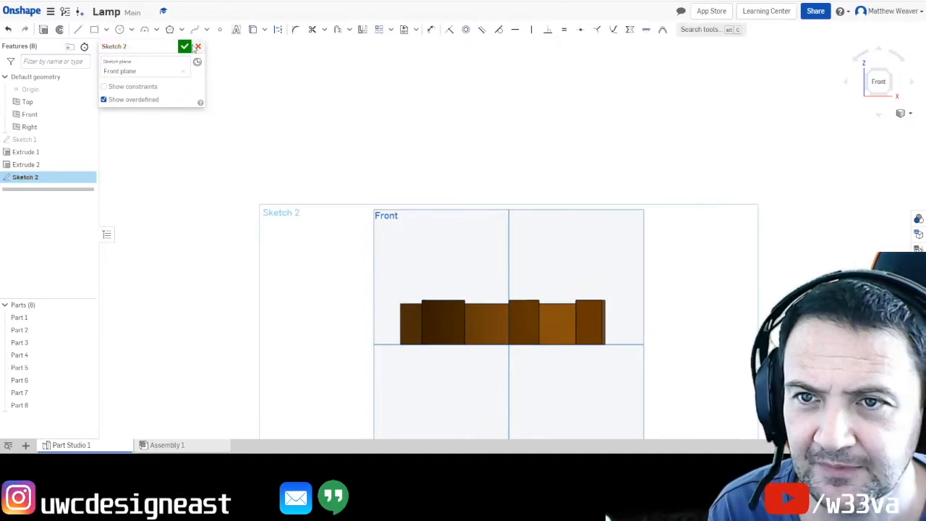
# - Sketch three connected lines beside the base without dimensions: about 129 mm vertical, 44 mm horizontal towards the base, and 27 mm sloping down
pyautogui.click(77, 29)
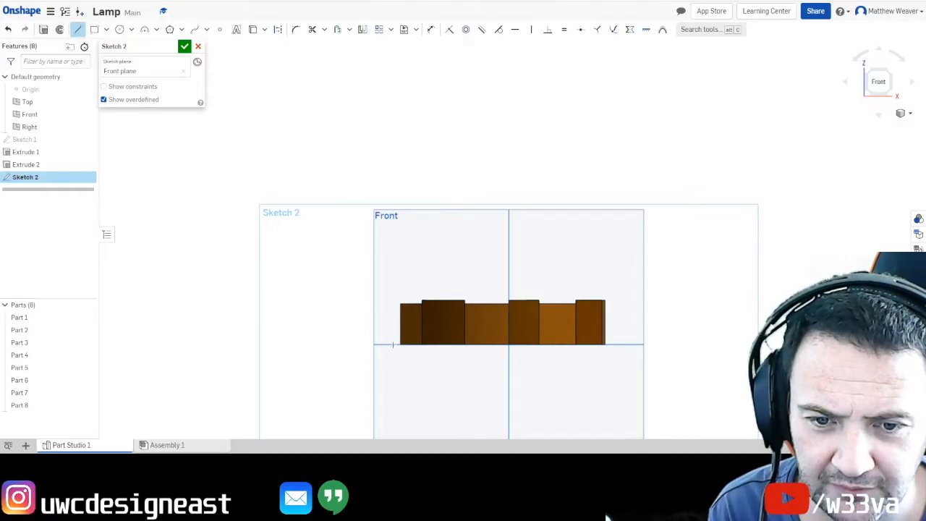
pyautogui.scroll(-4, 388, 344)
pyautogui.scroll(5, 388, 345)
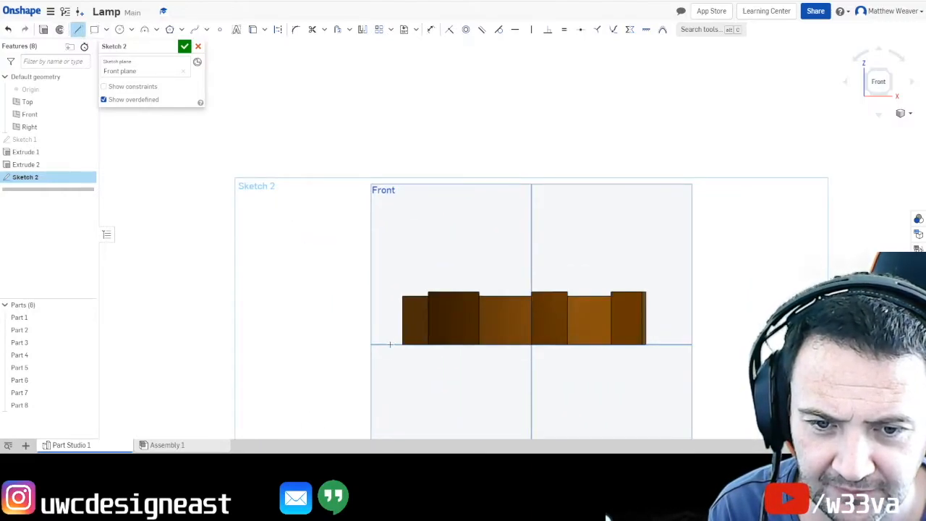
pyautogui.click(390, 345)
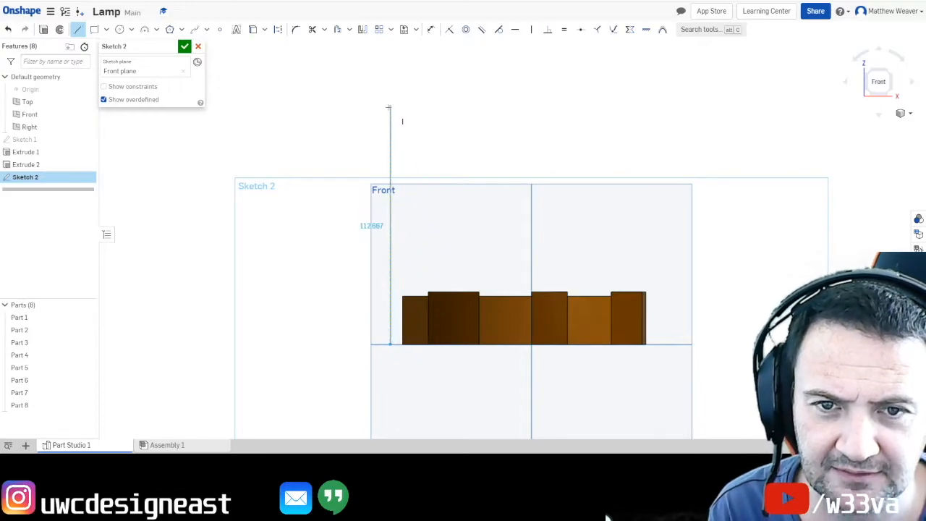
pyautogui.scroll(2, 389, 105)
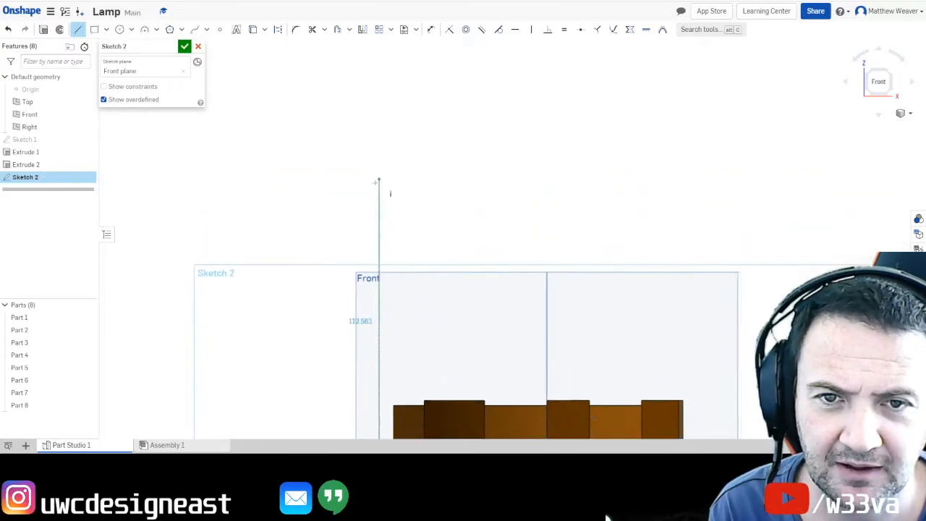
pyautogui.click(376, 153)
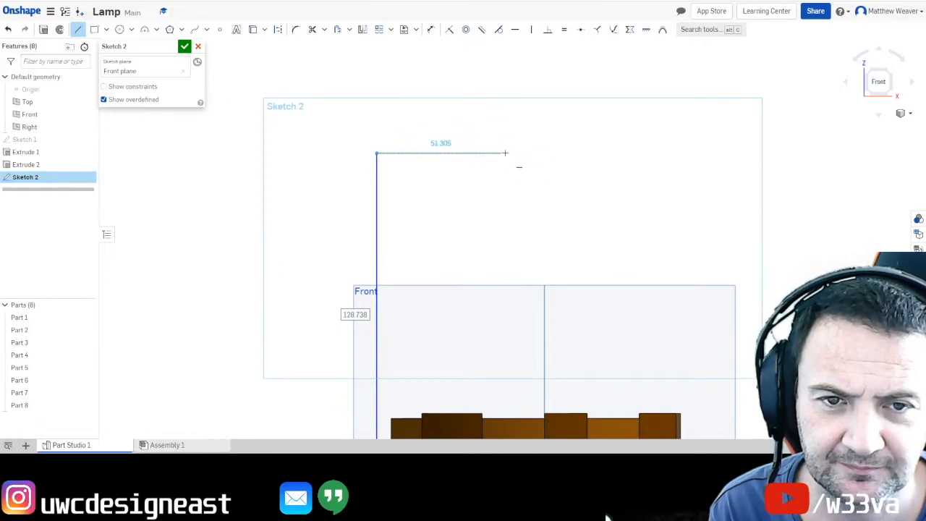
pyautogui.click(487, 153)
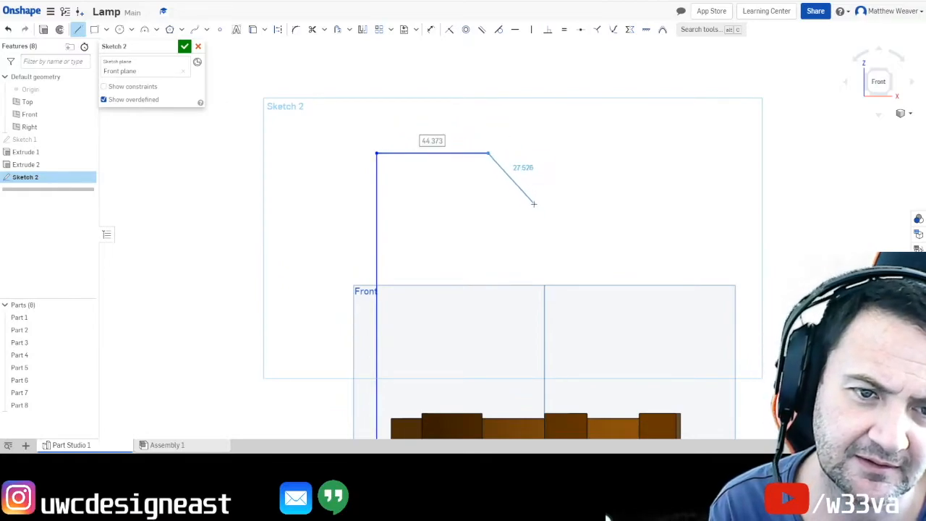
pyautogui.click(532, 201)
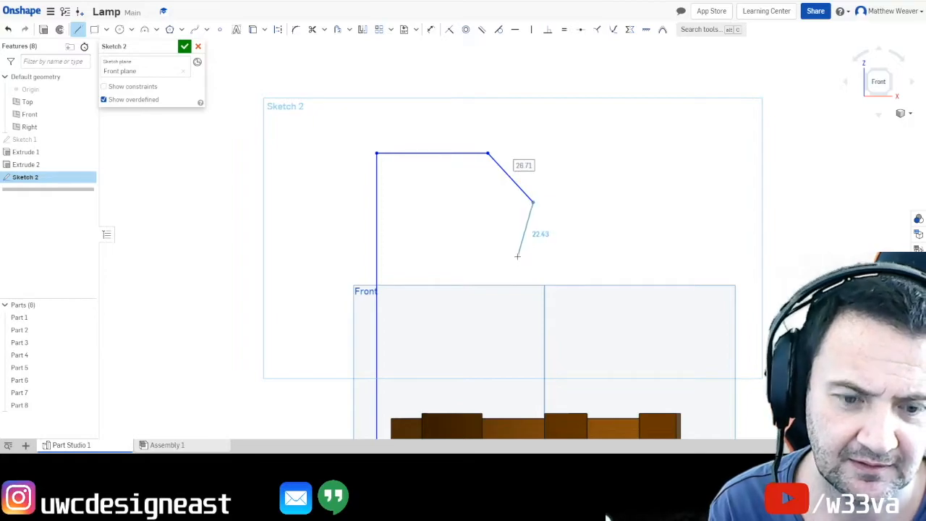
pyautogui.press('Return')
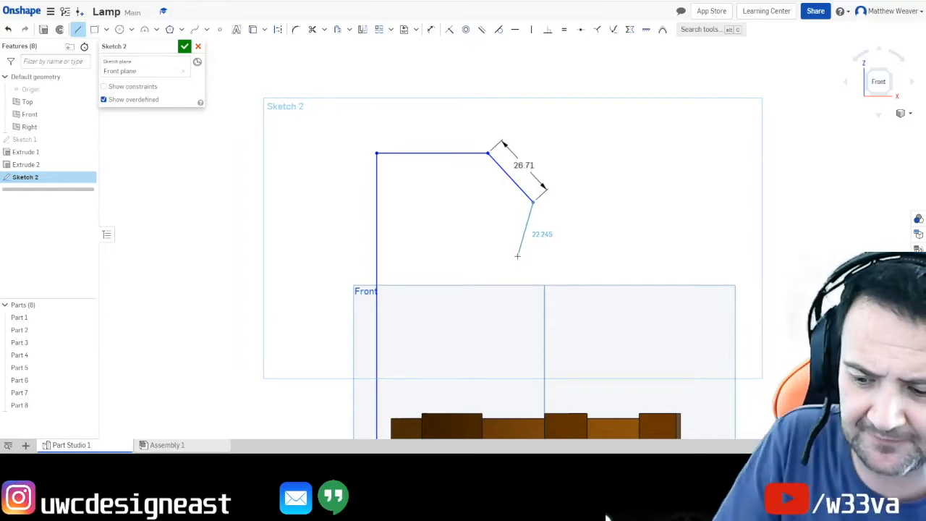
pyautogui.press('Escape')
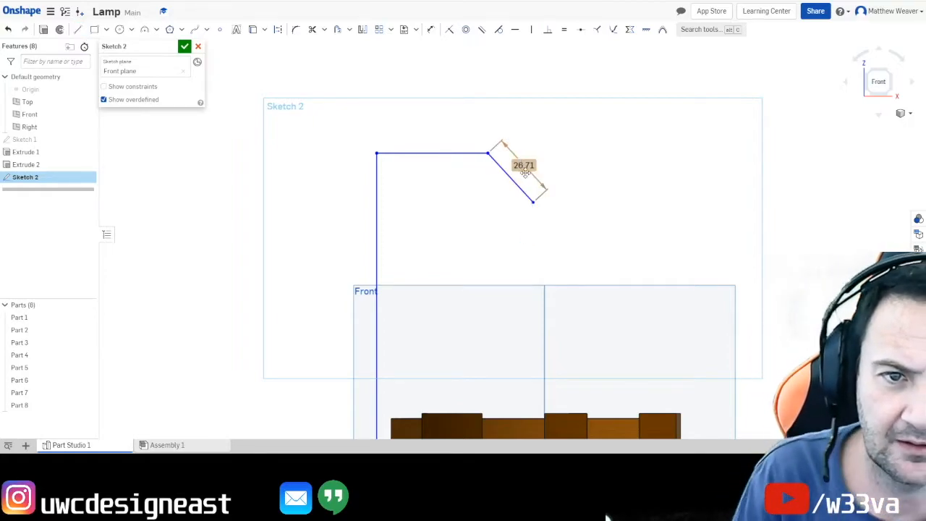
pyautogui.press('Delete')
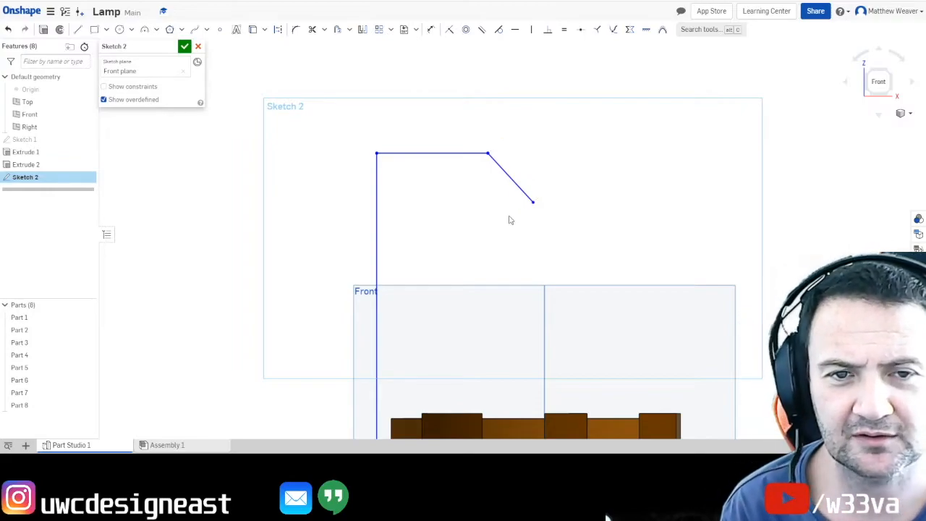
# - Fillet the corner between the arm's vertical and horizontal lines with a radius of about 21 mm
pyautogui.scroll(1, 510, 220)
pyautogui.scroll(-2, 570, 183)
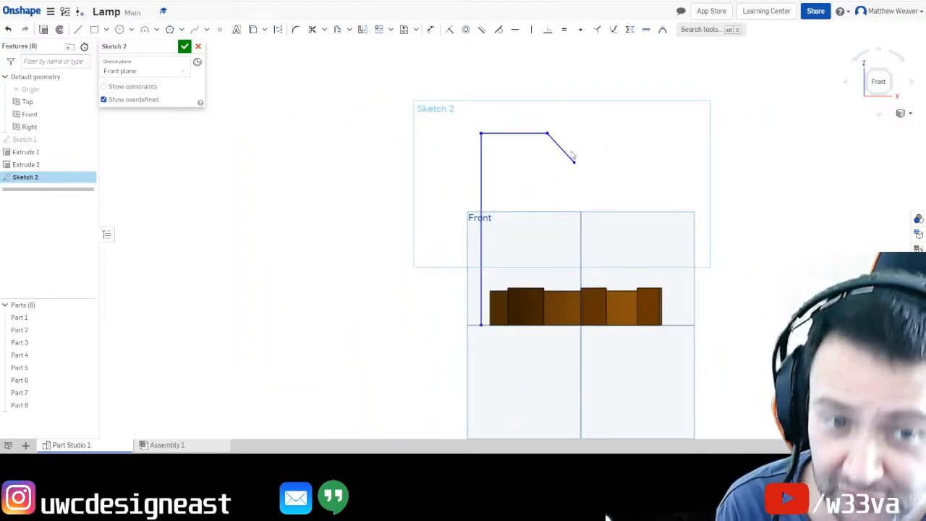
pyautogui.scroll(1, 572, 156)
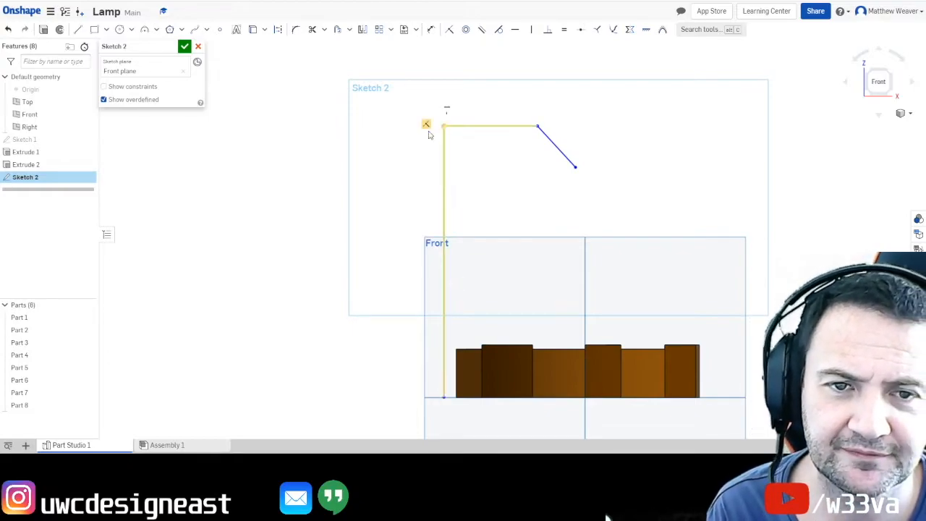
pyautogui.click(296, 30)
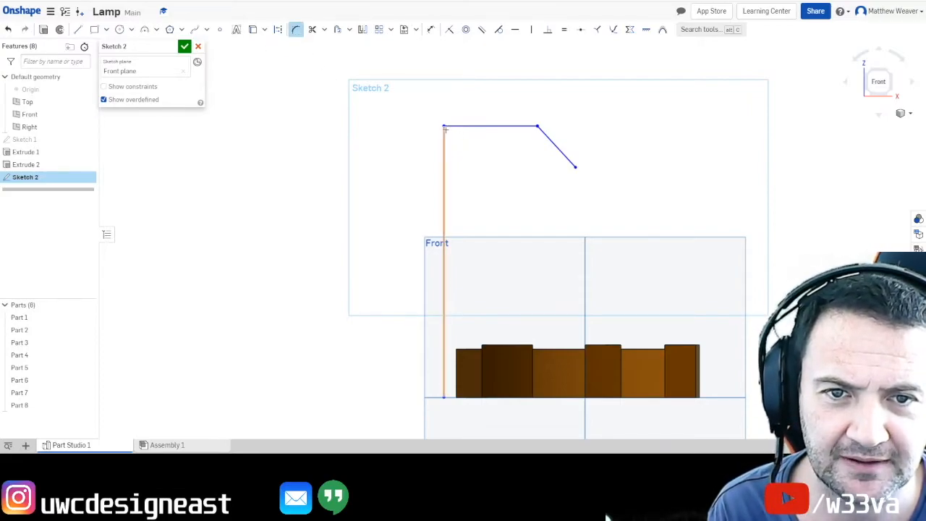
pyautogui.scroll(-5, 444, 128)
pyautogui.scroll(2, 444, 128)
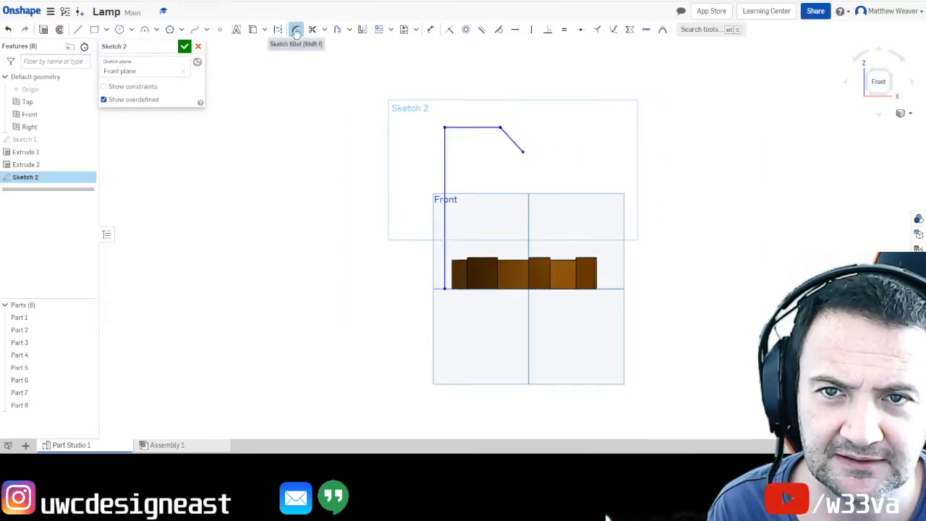
pyautogui.scroll(3, 452, 132)
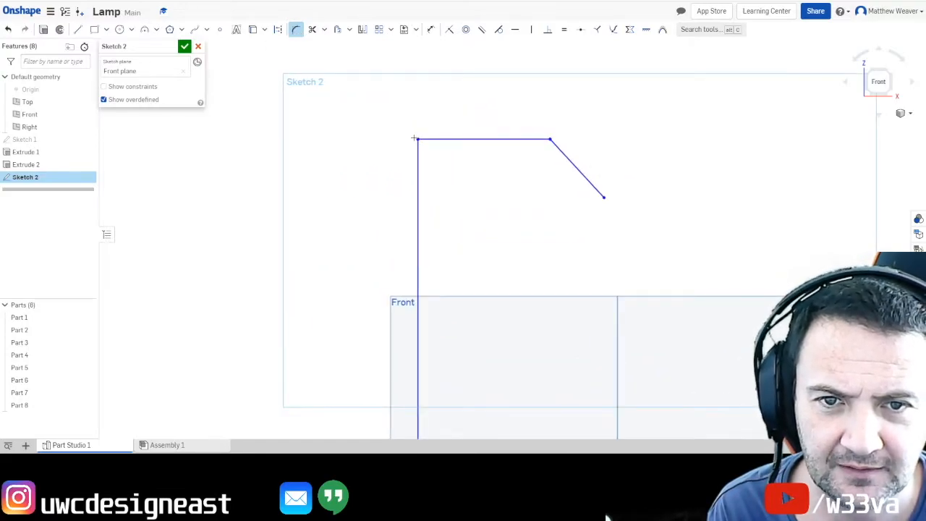
pyautogui.click(426, 139)
pyautogui.click(418, 157)
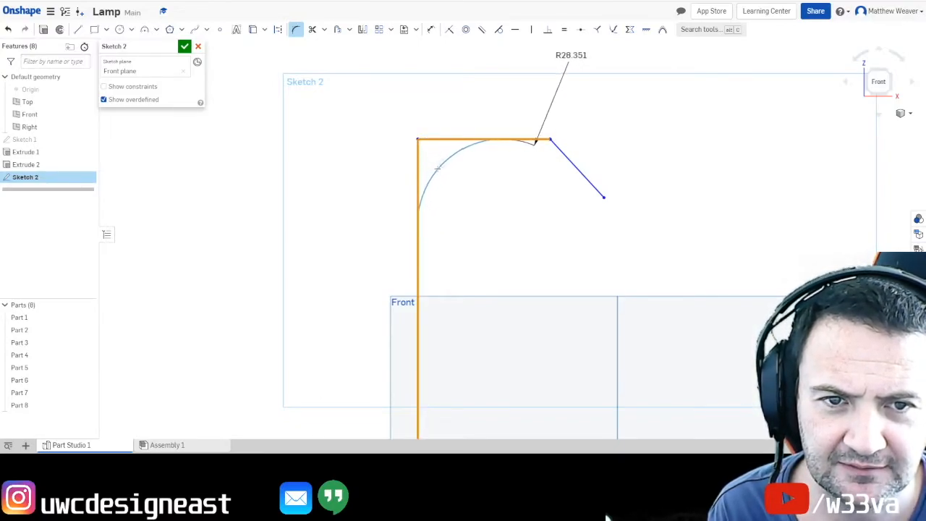
pyautogui.click(456, 213)
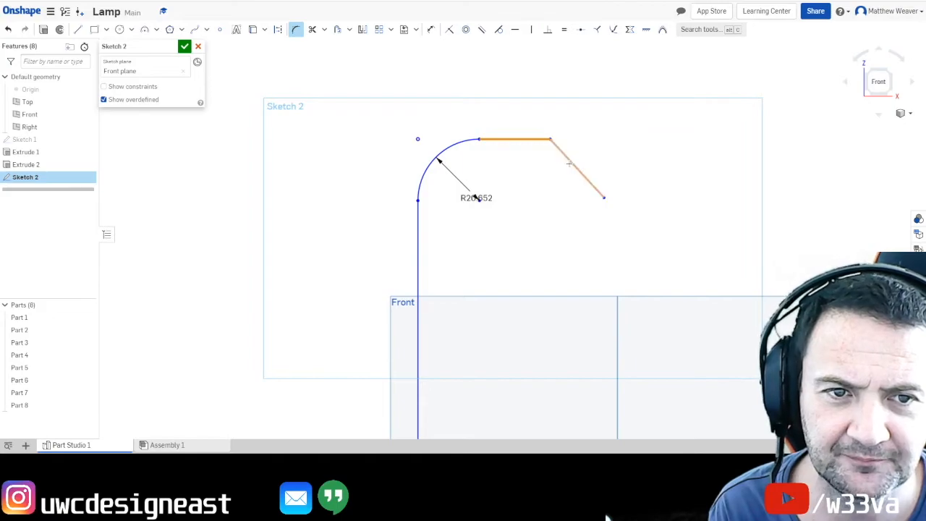
# - Fillet the corner between the arm's horizontal and sloping lines with a radius of about 43 mm, and finish the sketch
pyautogui.moveTo(554, 148)
pyautogui.mouseDown()
pyautogui.moveTo(522, 167)
pyautogui.moveTo(547, 152)
pyautogui.mouseUp()
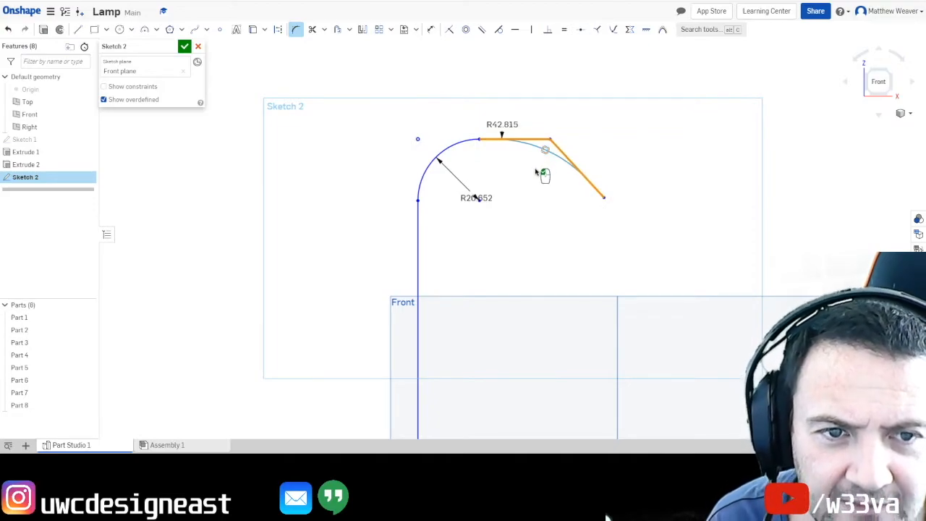
pyautogui.click(536, 171)
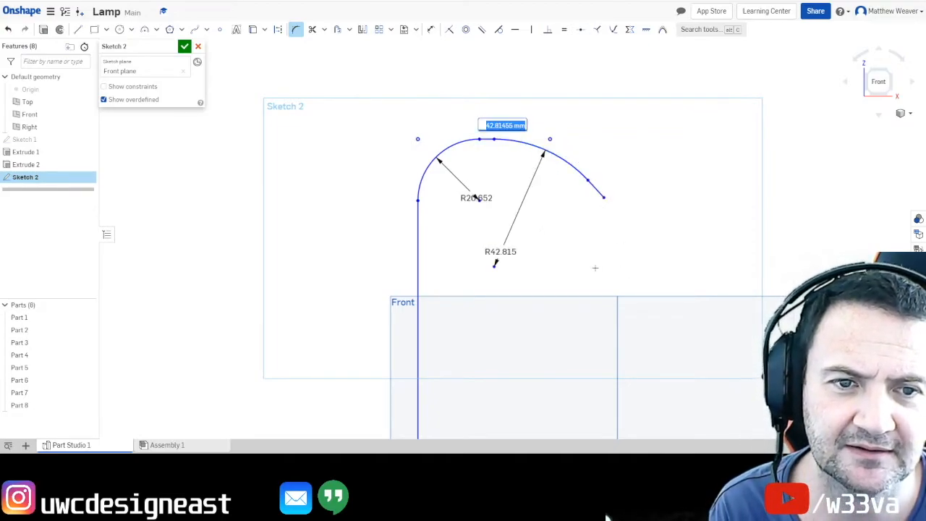
pyautogui.scroll(5, 594, 268)
pyautogui.scroll(-4, 538, 237)
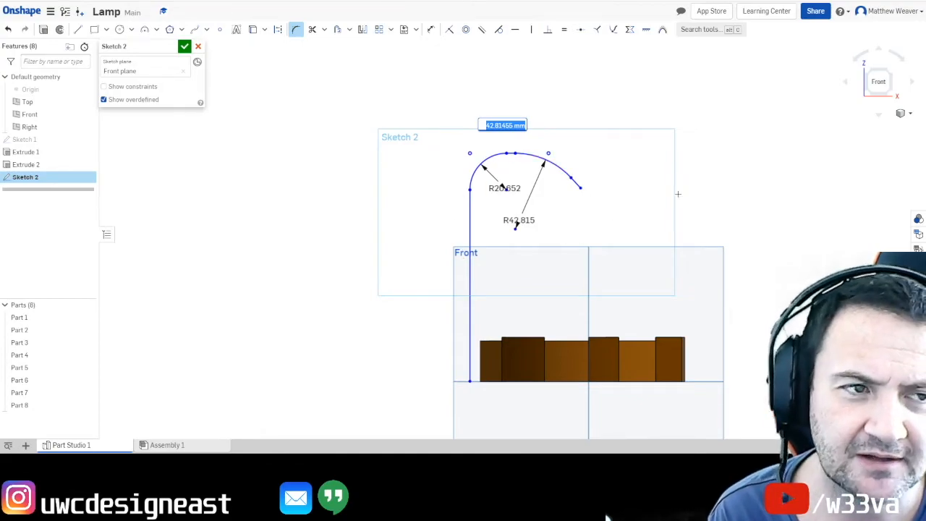
pyautogui.click(184, 46)
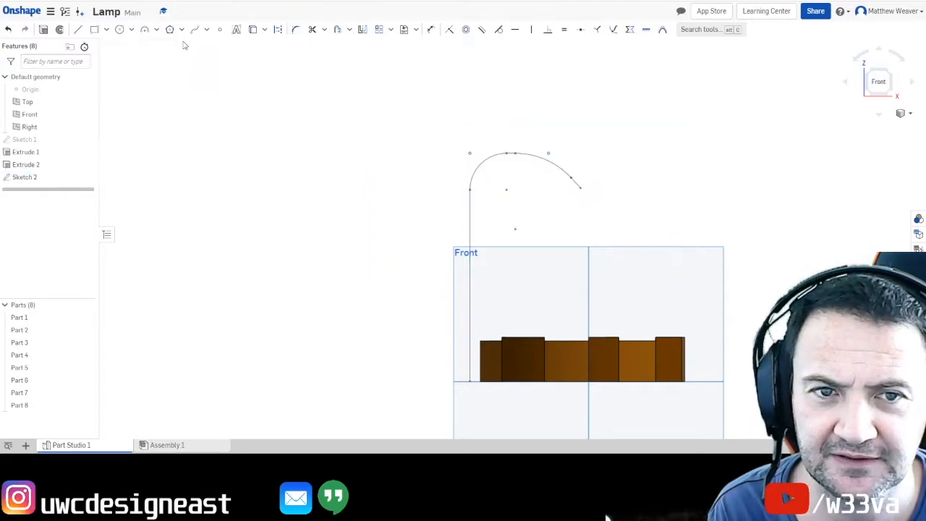
# - Start a new sketch on the Top plane in an angled view showing the arm line's lower end
pyautogui.click(892, 73)
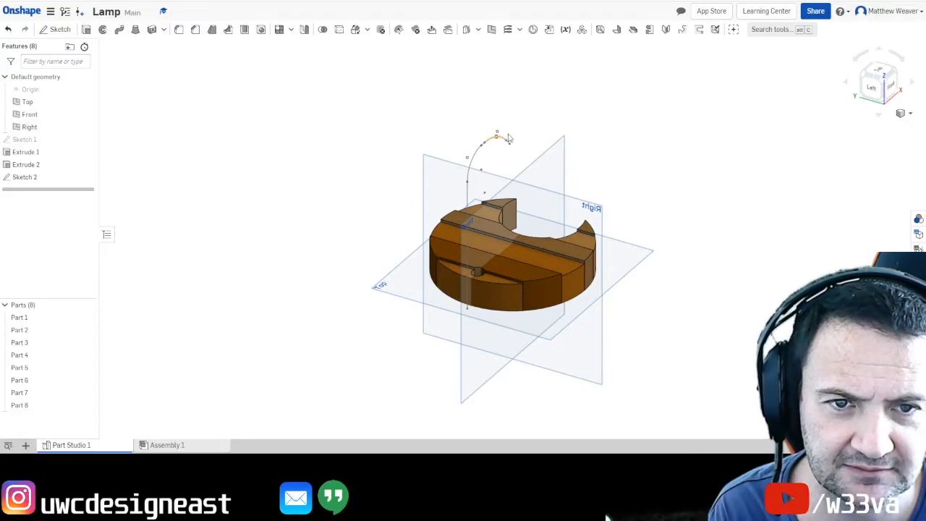
pyautogui.scroll(-2, 506, 163)
pyautogui.scroll(8, 473, 319)
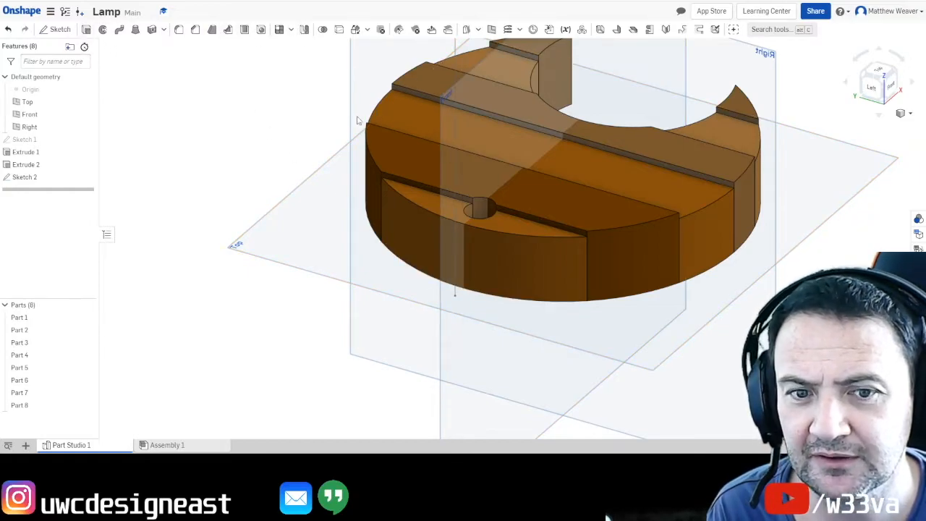
pyautogui.click(59, 29)
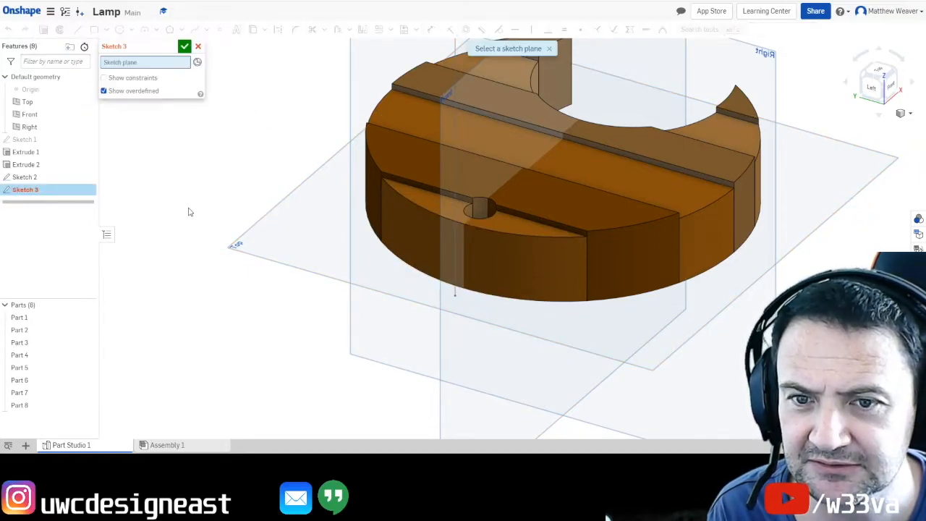
pyautogui.click(282, 268)
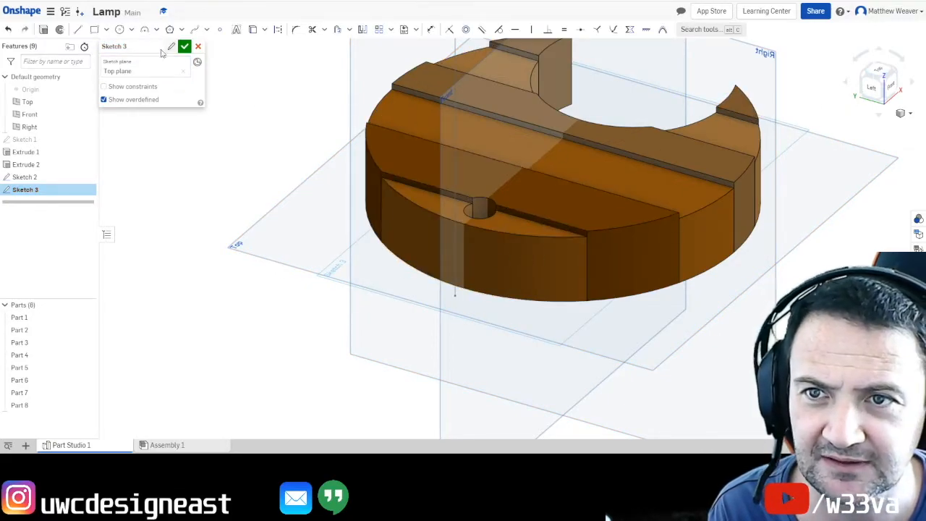
# - Draw a circle centred on the lower endpoint of the arm's vertical line and set its diameter to 10 mm
pyautogui.click(120, 29)
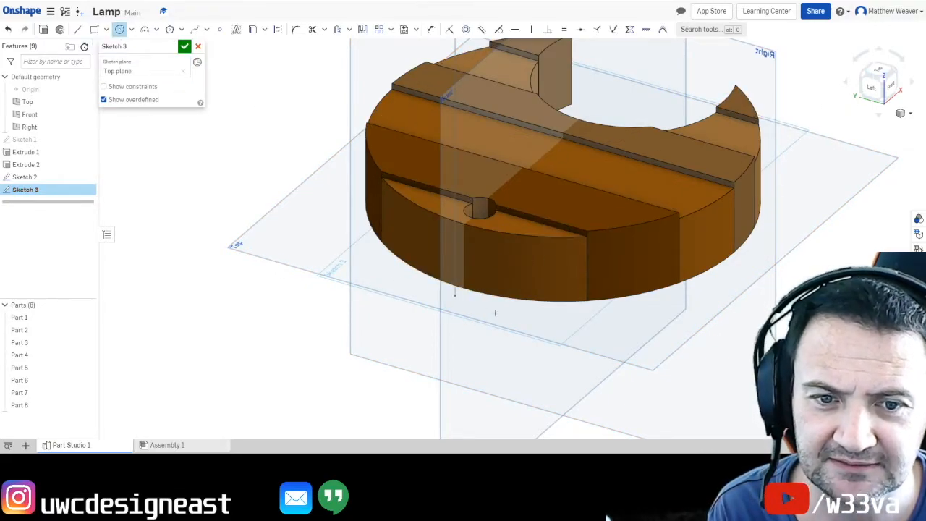
pyautogui.scroll(-3, 473, 308)
pyautogui.scroll(8, 457, 302)
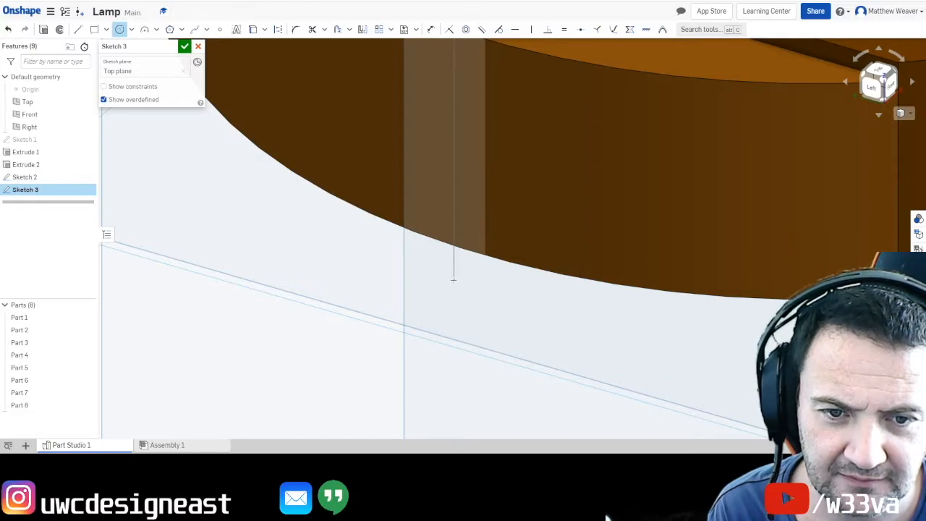
pyautogui.click(453, 279)
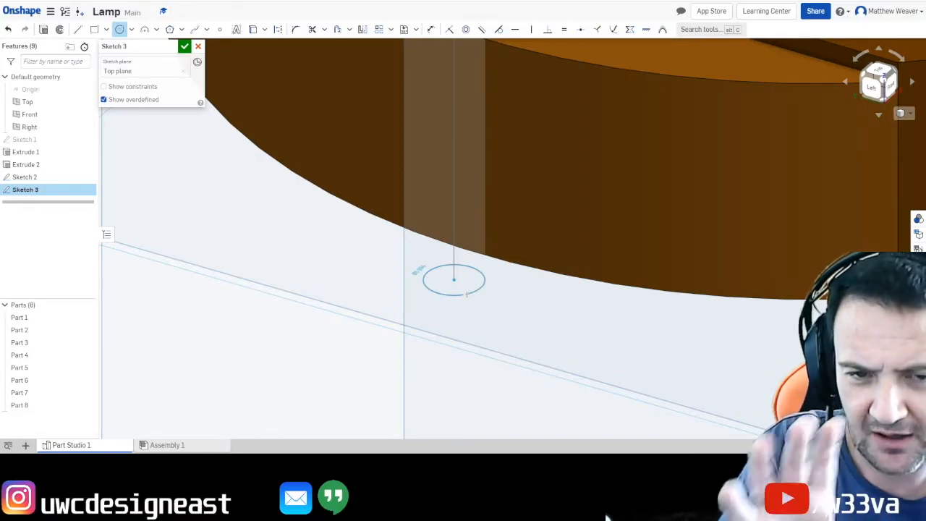
pyautogui.click(466, 293)
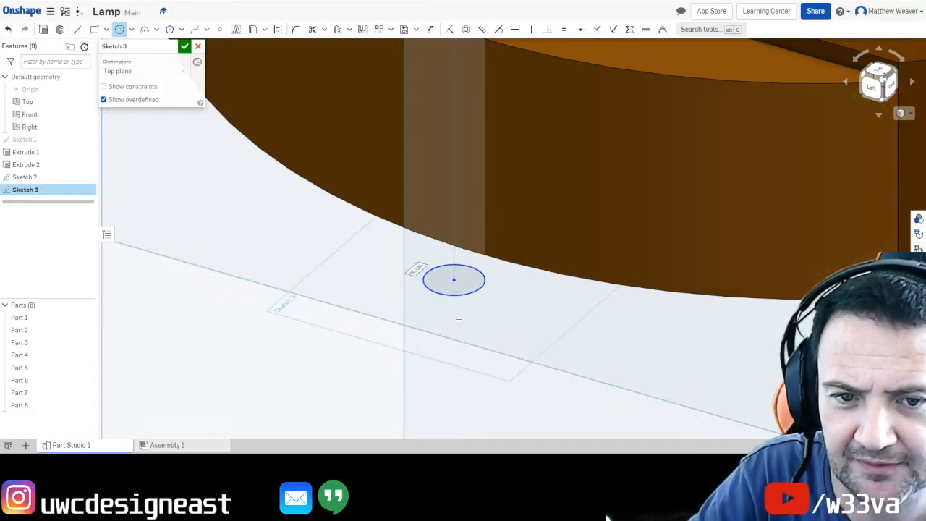
pyautogui.click(430, 30)
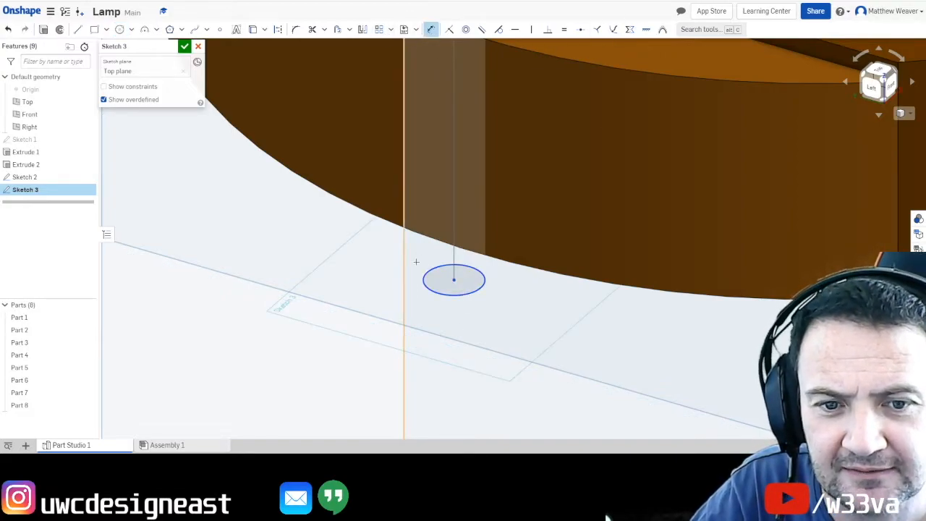
pyautogui.click(439, 294)
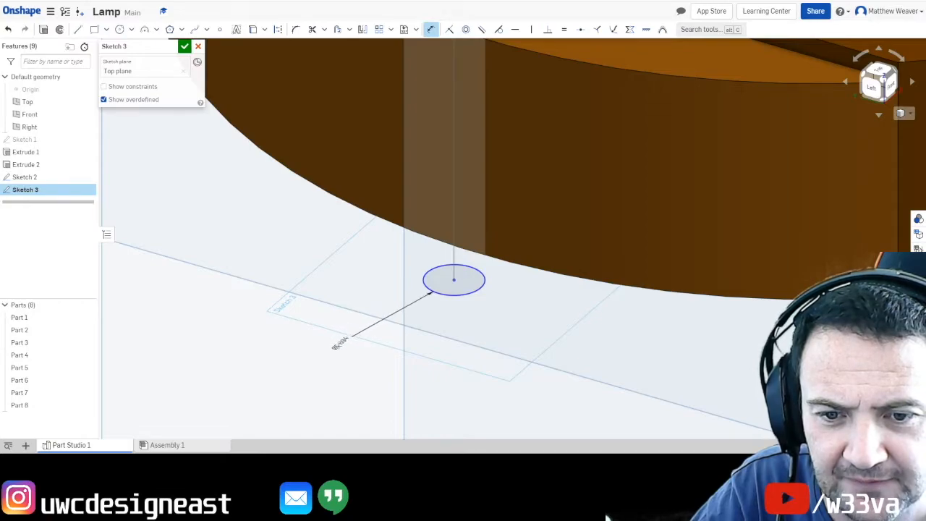
pyautogui.click(326, 360)
pyautogui.write('10')
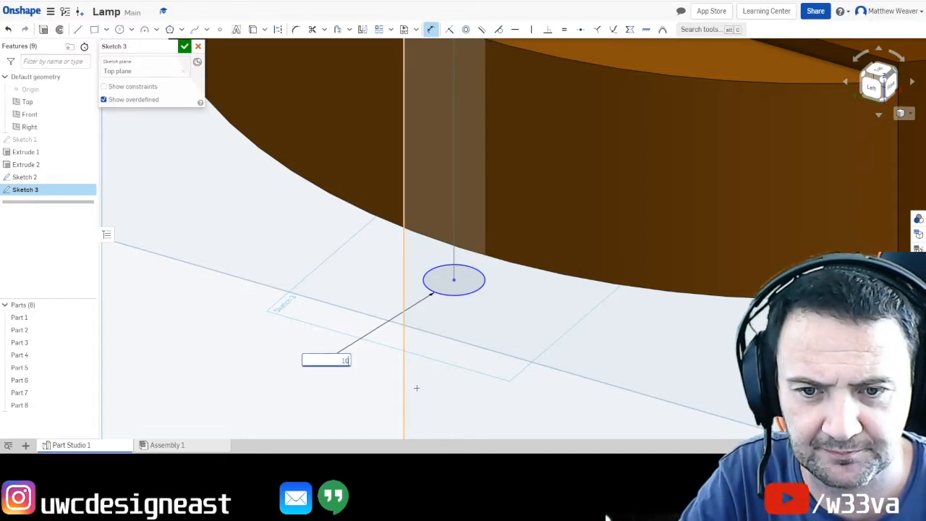
pyautogui.press('Return')
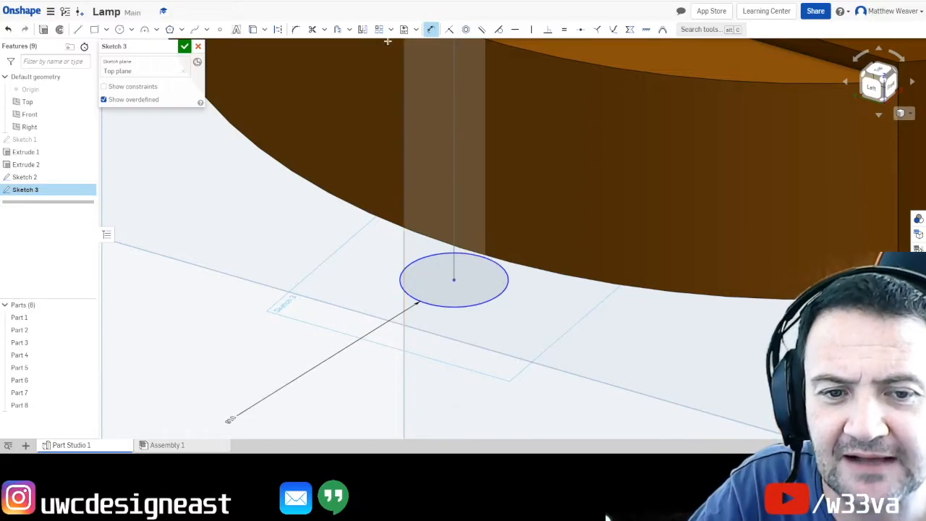
# - Offset the 10 mm circle inward to form a thin ring profile, and finish the sketch
pyautogui.click(338, 30)
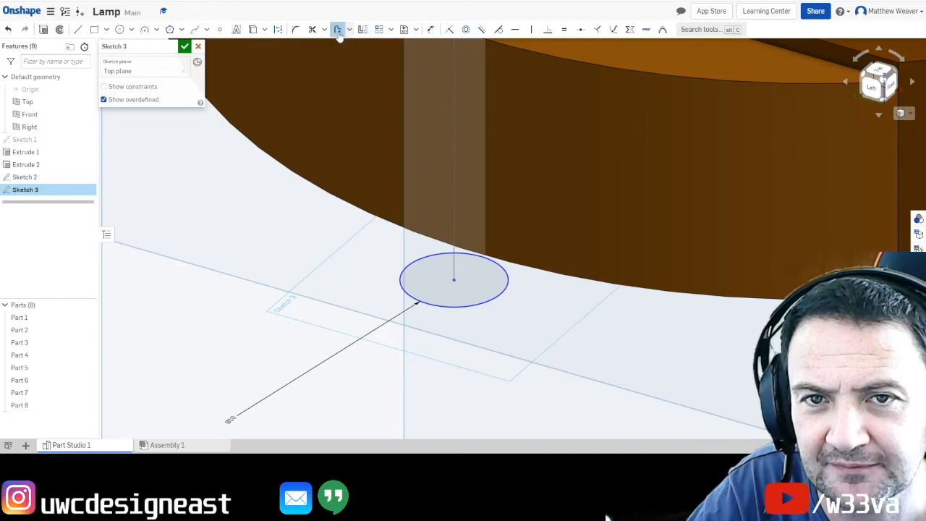
pyautogui.click(452, 308)
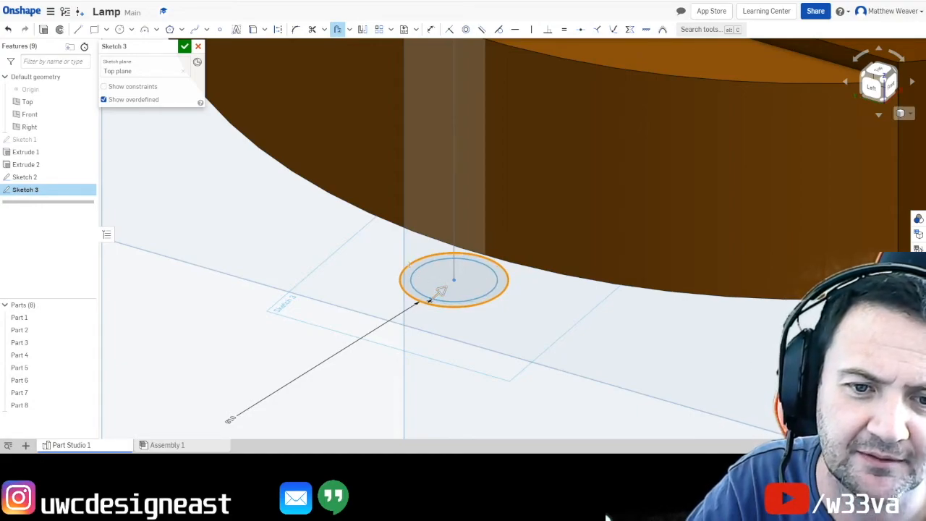
pyautogui.click(185, 45)
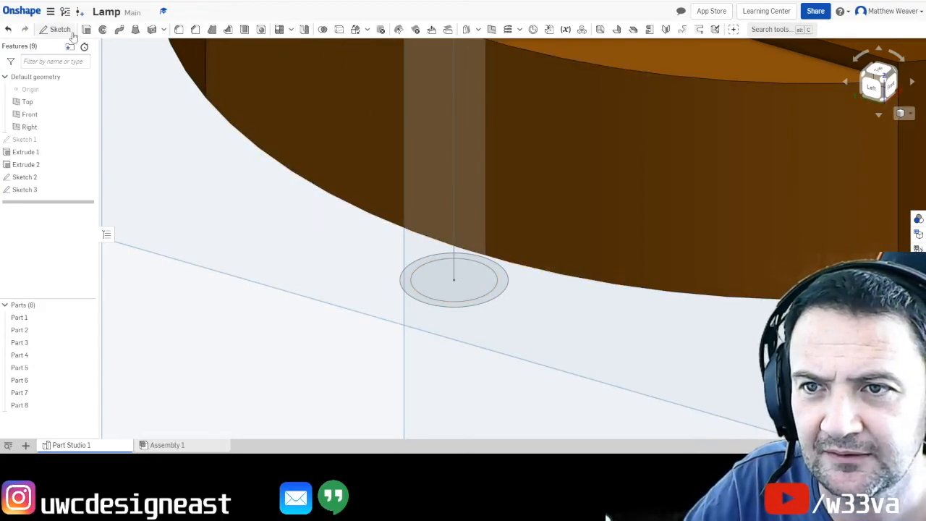
# - Start a new solid sweep of the ring between the two circles along the arm's vertical line
pyautogui.click(119, 31)
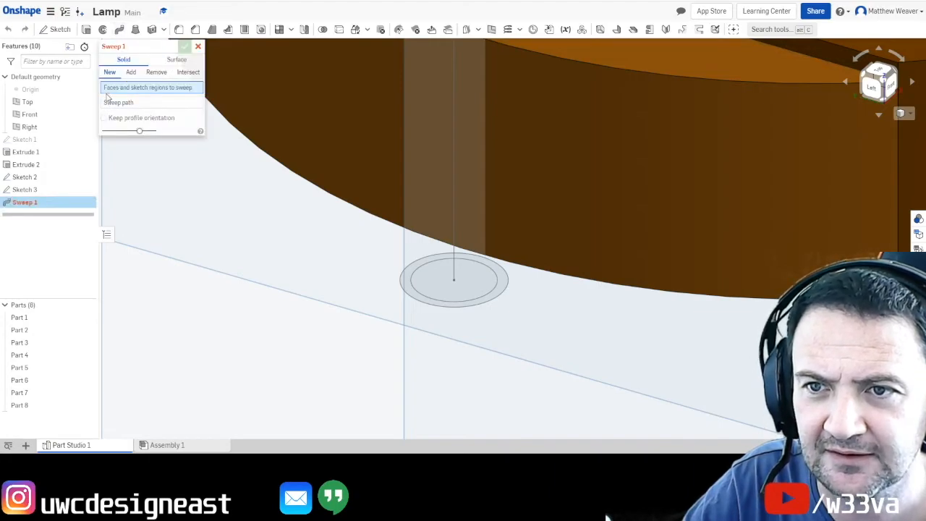
pyautogui.click(477, 304)
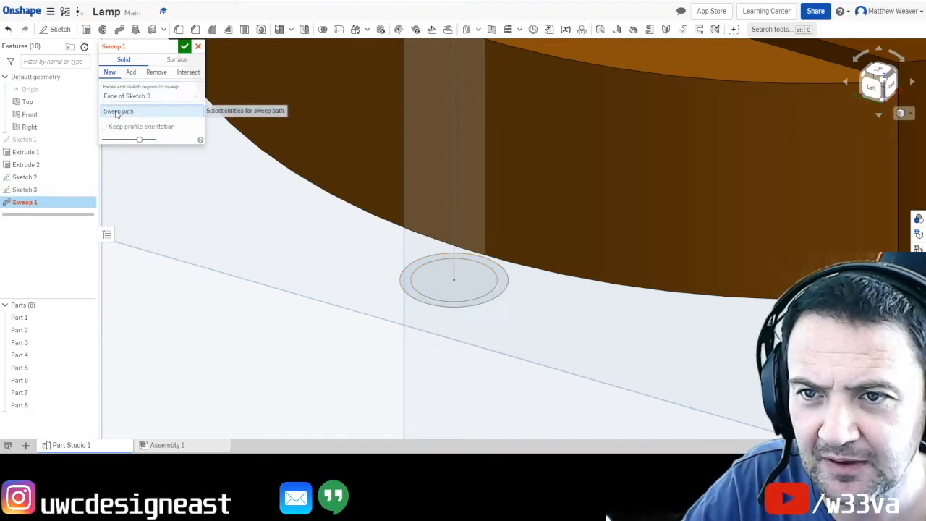
pyautogui.click(455, 271)
pyautogui.scroll(-10, 589, 333)
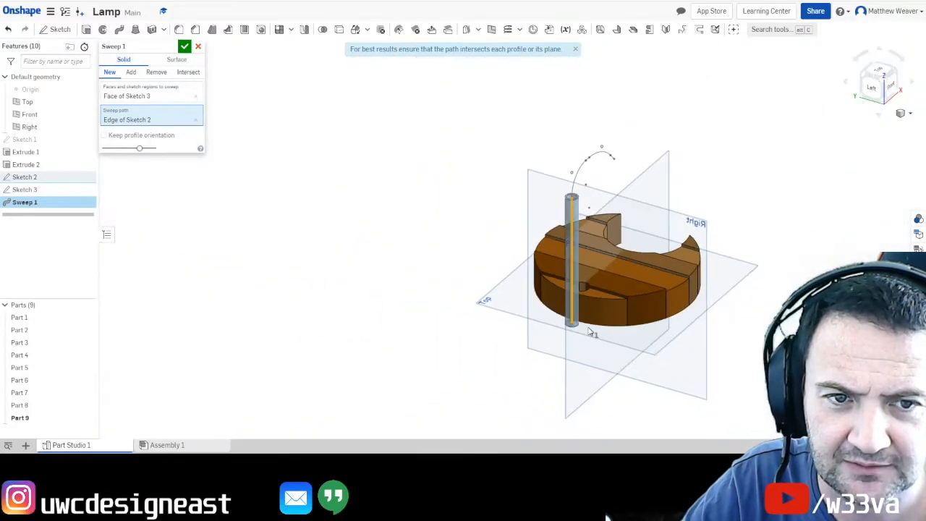
pyautogui.moveTo(622, 316); pyautogui.dragTo(578, 359, button='middle')
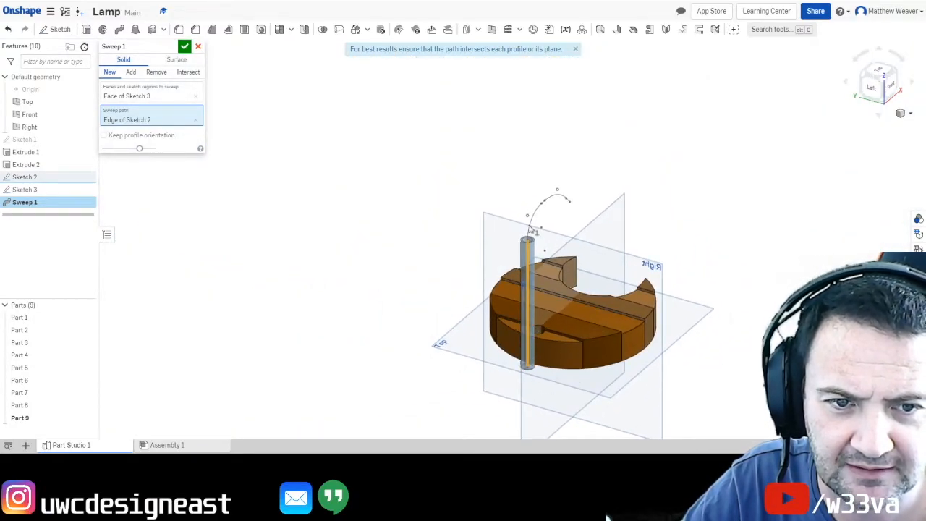
# - Extend the sweep path with the remaining curved and straight edges of the arm sketch, and finish the sweep
pyautogui.scroll(5, 528, 234)
pyautogui.click(519, 280)
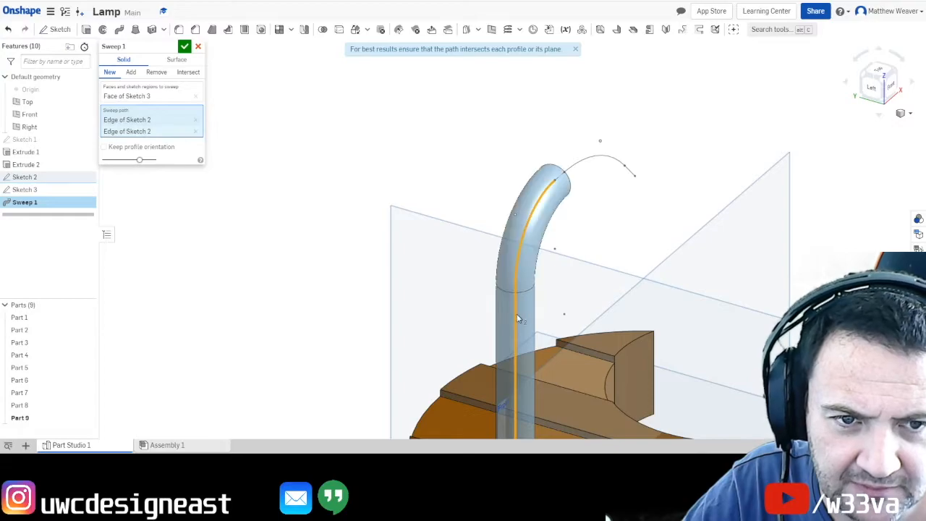
pyautogui.click(595, 157)
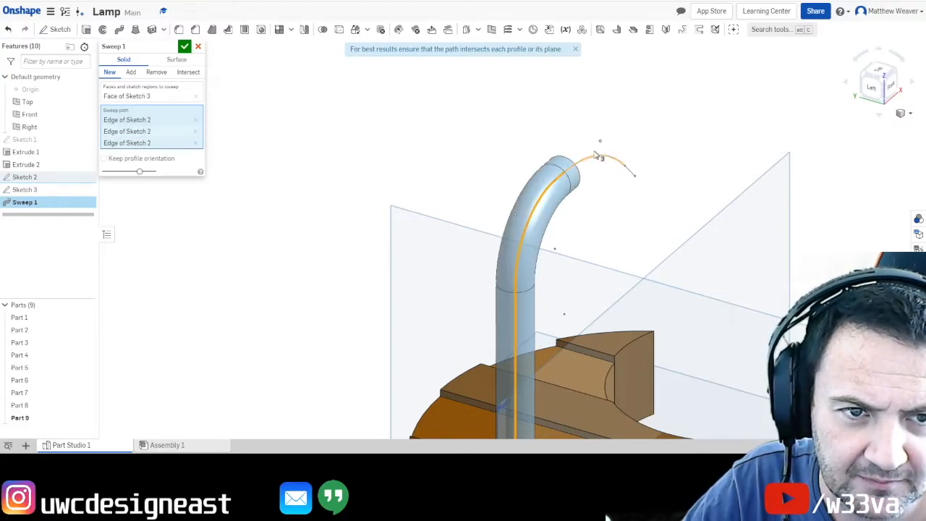
pyautogui.click(628, 172)
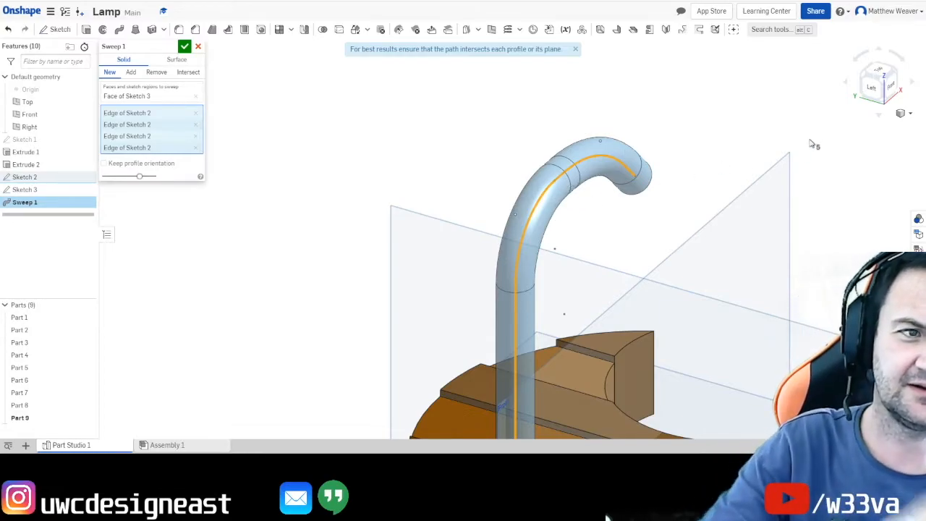
pyautogui.click(881, 81)
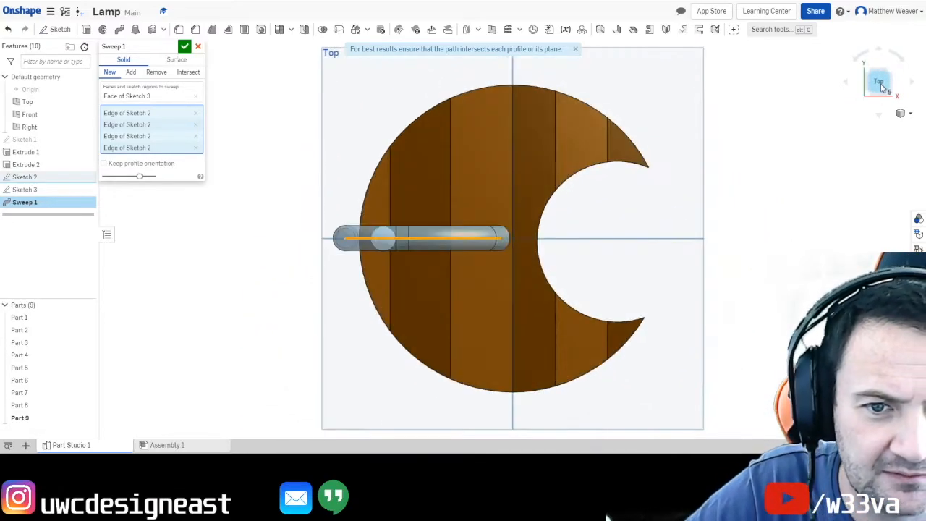
pyautogui.click(890, 94)
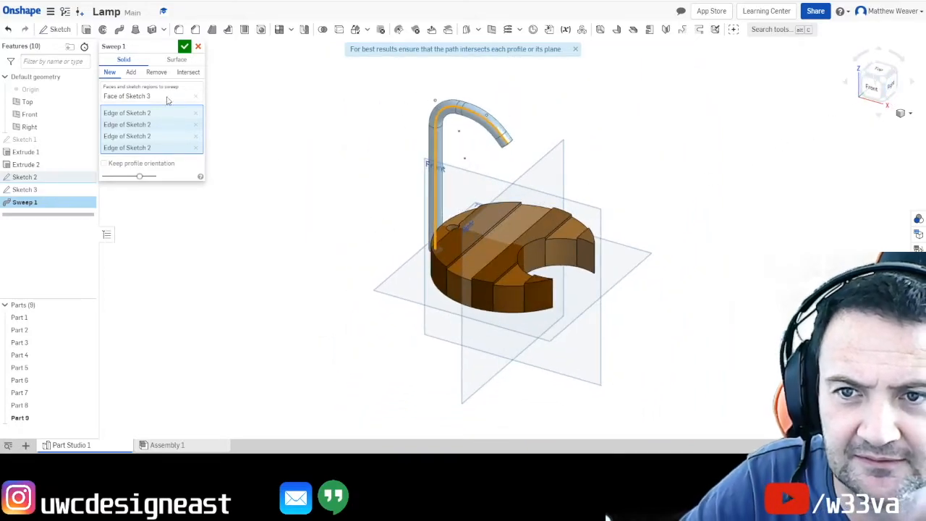
pyautogui.click(185, 48)
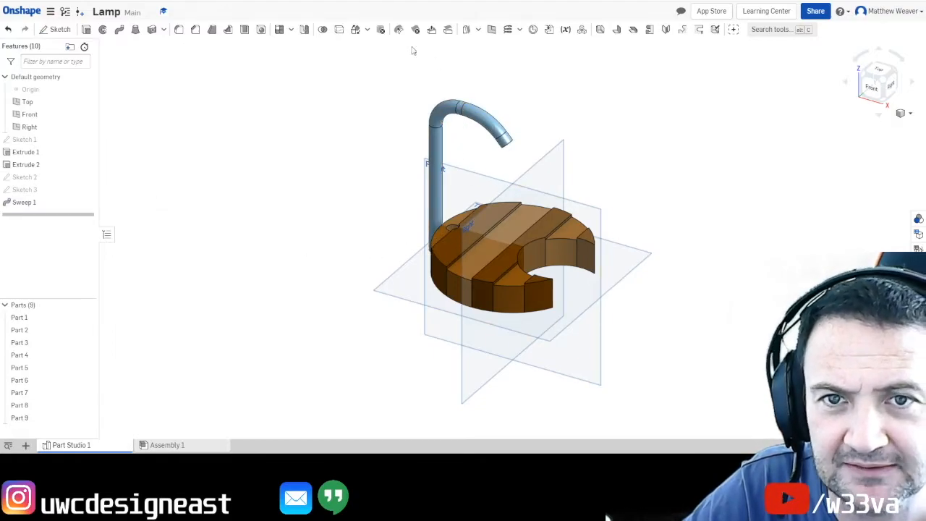
# - Start a Transform of the bent tube arm part
pyautogui.click(368, 29)
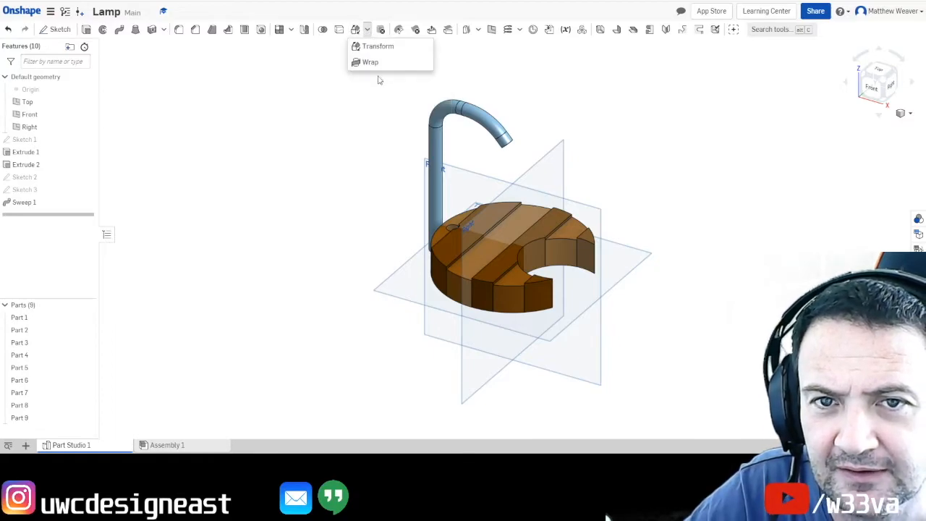
pyautogui.click(373, 47)
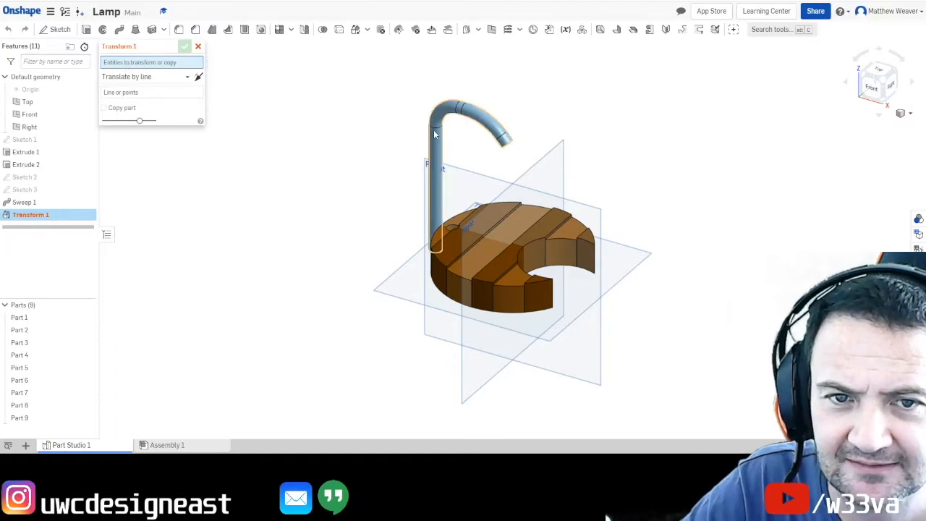
pyautogui.click(436, 195)
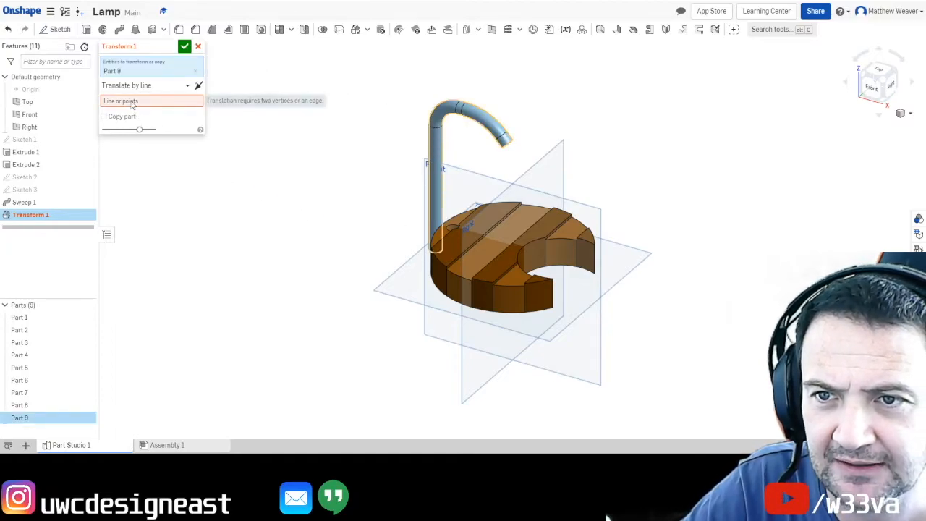
# - Try to translate the tube arm by XYZ, moving it -39 mm in X
pyautogui.click(188, 87)
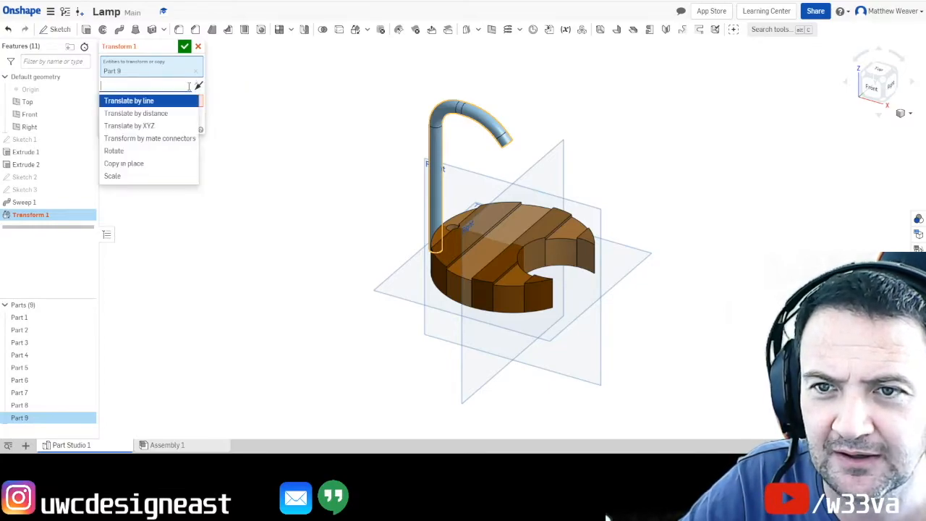
pyautogui.click(156, 124)
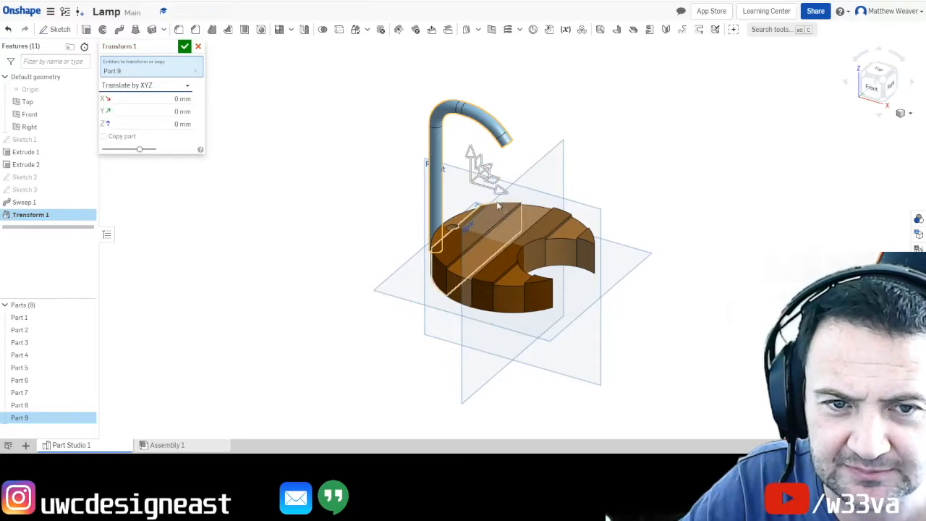
pyautogui.moveTo(497, 190); pyautogui.dragTo(461, 191)
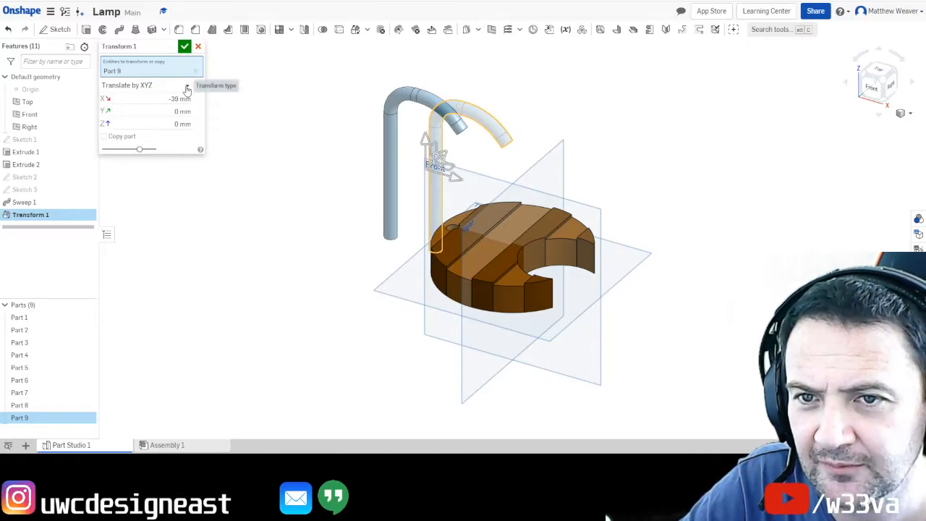
# - Switch the transform to mate connectors and set the centre of the tube's lower end as the from connector
pyautogui.click(187, 86)
pyautogui.click(167, 138)
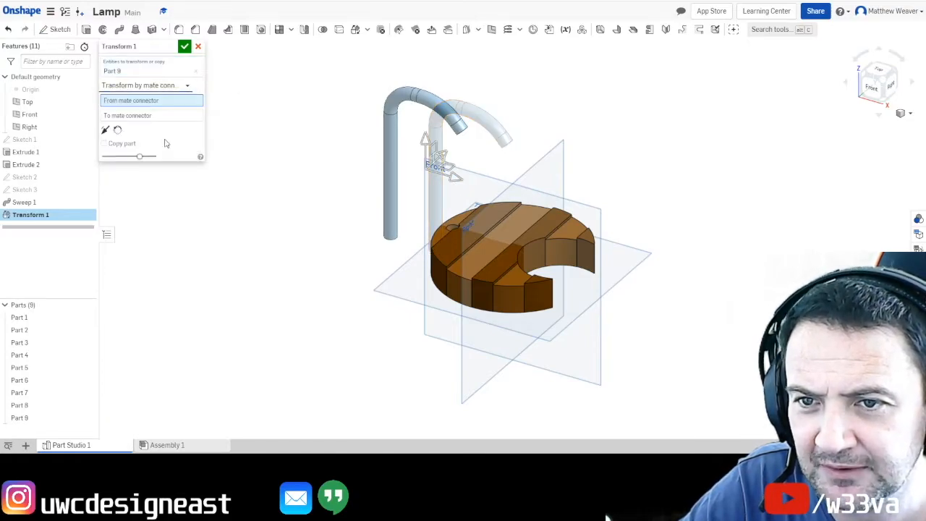
pyautogui.click(873, 105)
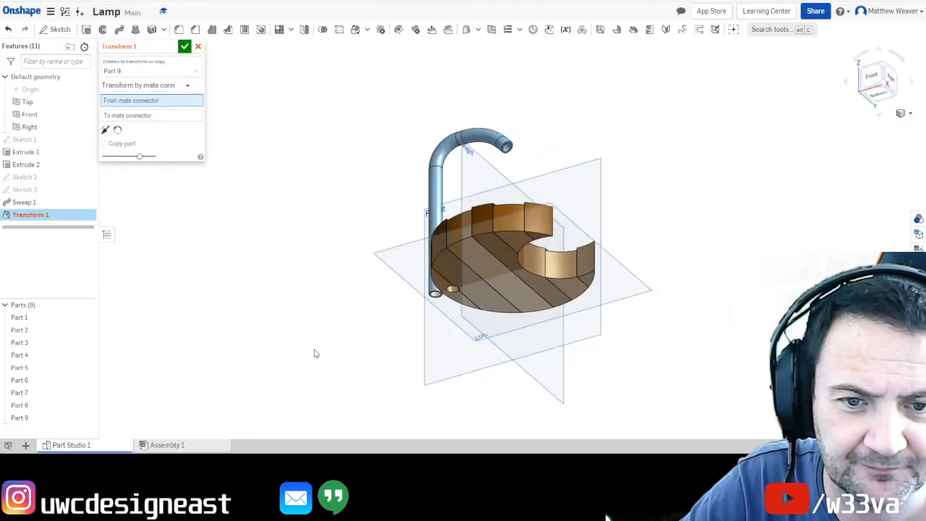
pyautogui.scroll(-1, 545, 359)
pyautogui.scroll(3, 534, 358)
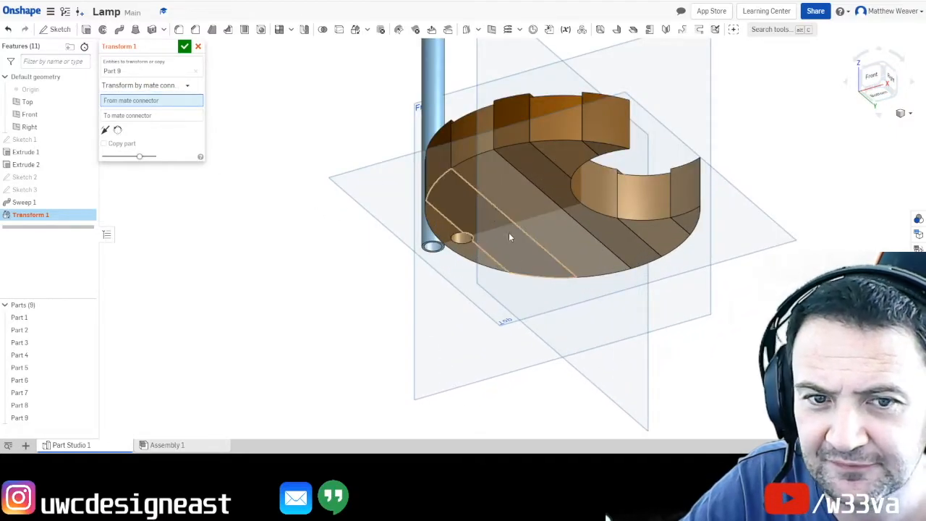
pyautogui.click(433, 246)
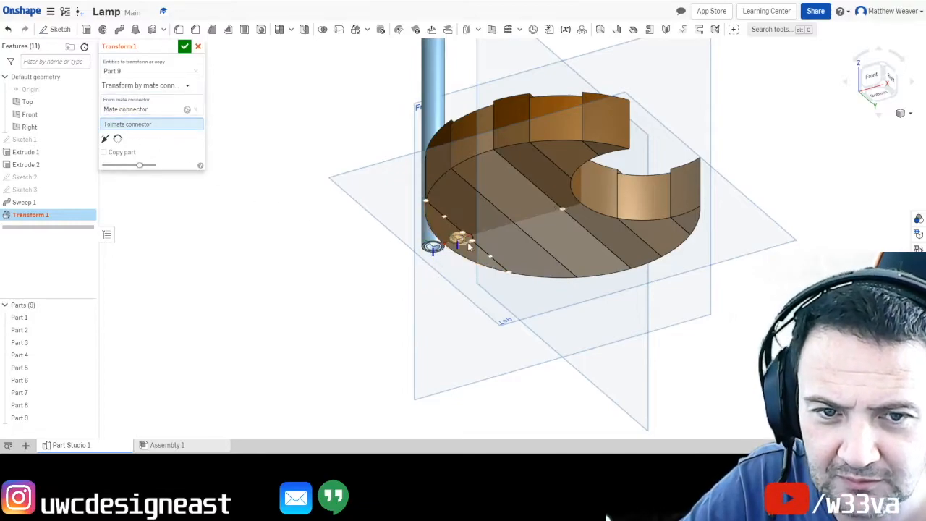
# - Set the centre of the base hole's underside opening as the to connector, and accept the transform
pyautogui.scroll(-3, 469, 238)
pyautogui.scroll(6, 461, 238)
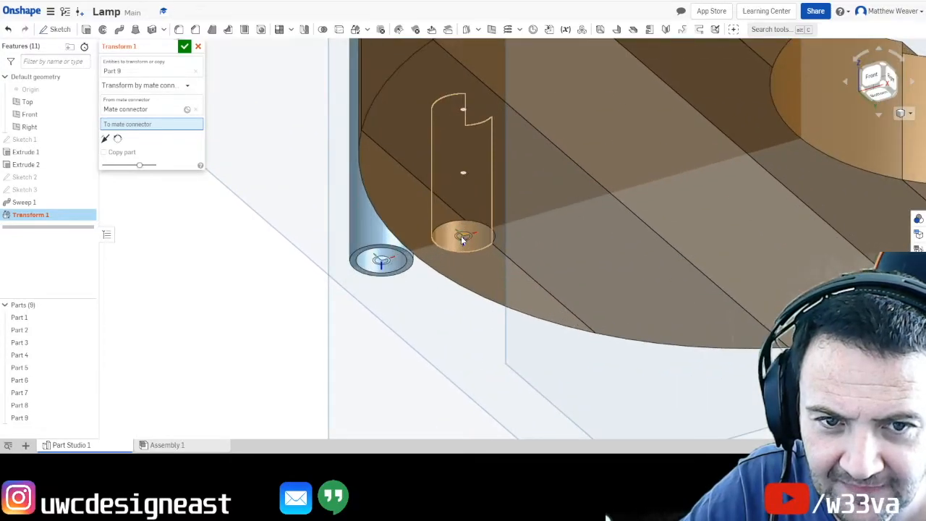
pyautogui.click(460, 235)
pyautogui.scroll(-5, 470, 248)
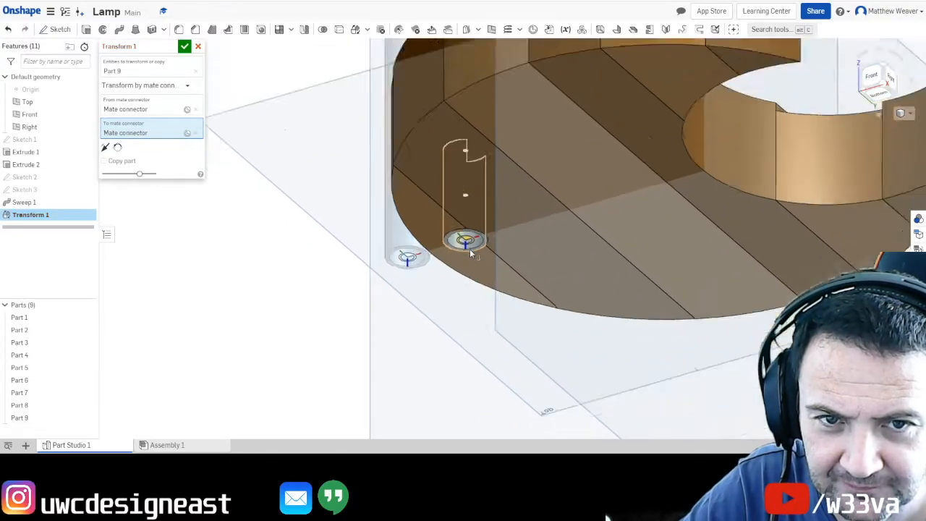
pyautogui.scroll(-2, 470, 248)
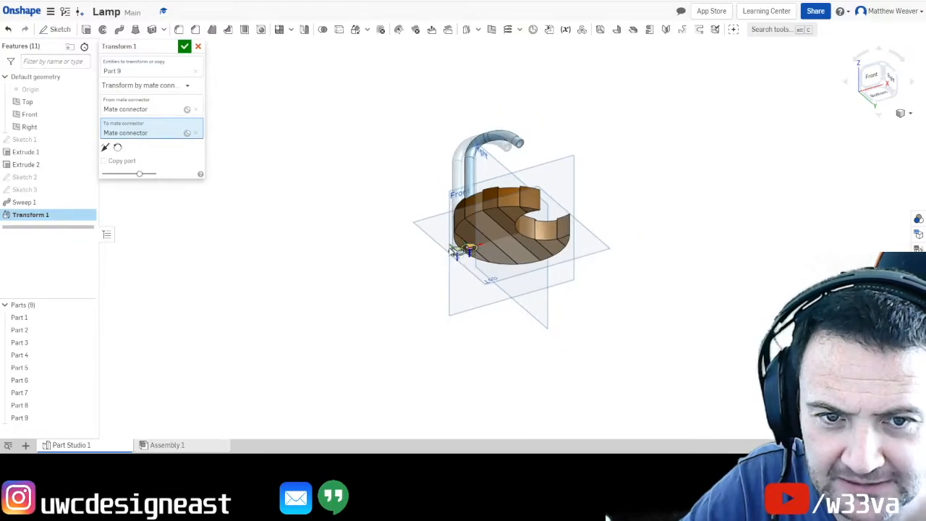
pyautogui.click(184, 47)
# - Raise the tube arm slightly along Z inside the base hole with a second Transform, using Translate by XYZ
pyautogui.scroll(-3, 449, 275)
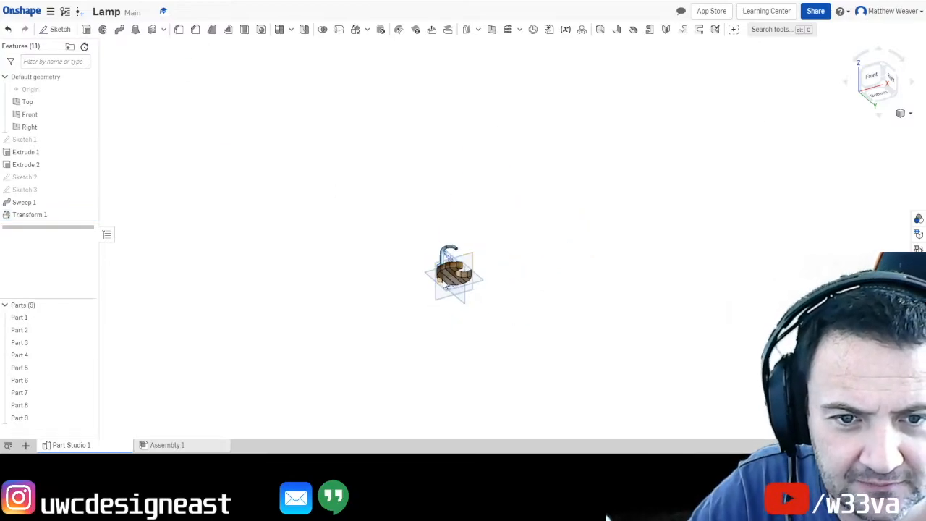
pyautogui.scroll(10, 450, 276)
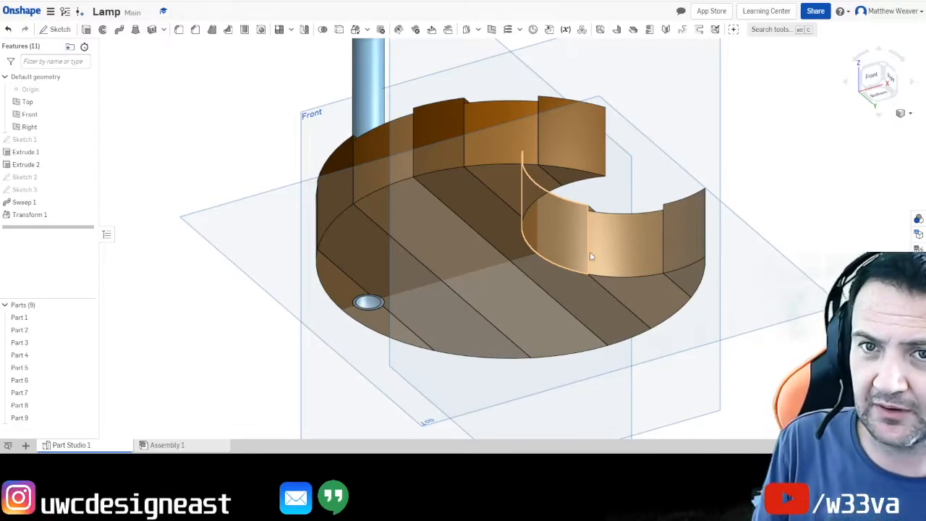
pyautogui.click(355, 30)
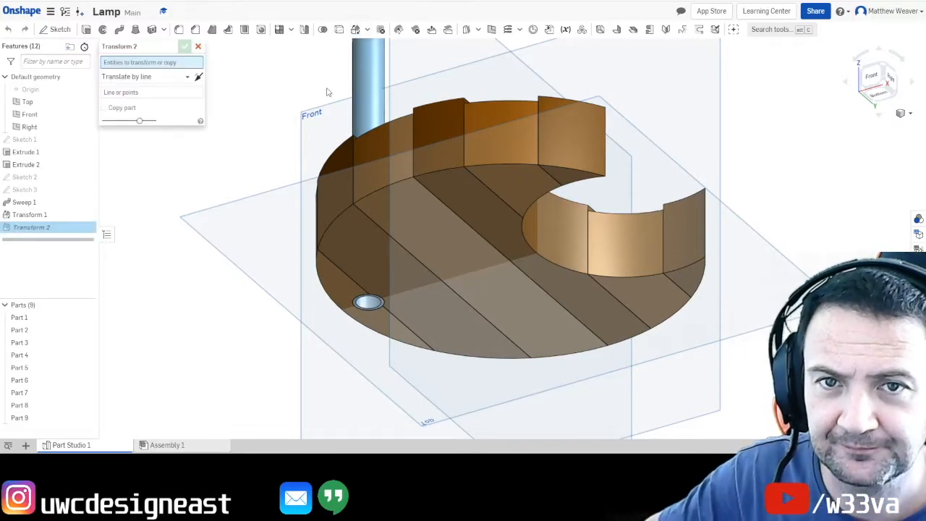
pyautogui.click(375, 117)
pyautogui.click(187, 85)
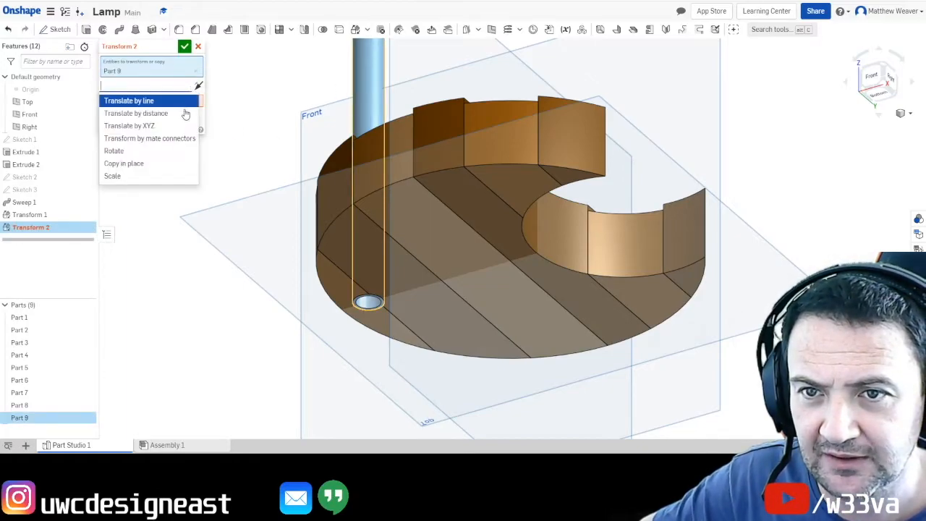
pyautogui.click(153, 123)
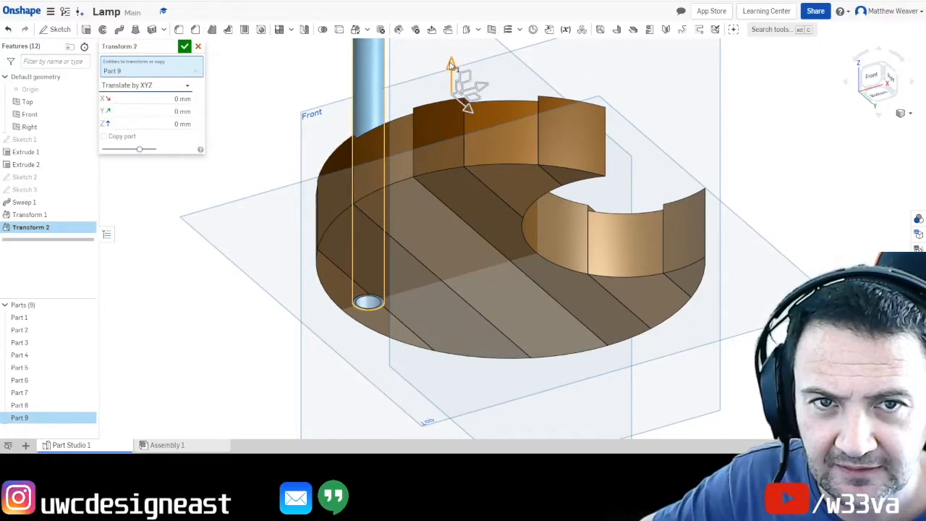
pyautogui.moveTo(449, 67); pyautogui.dragTo(449, 51)
pyautogui.click(184, 46)
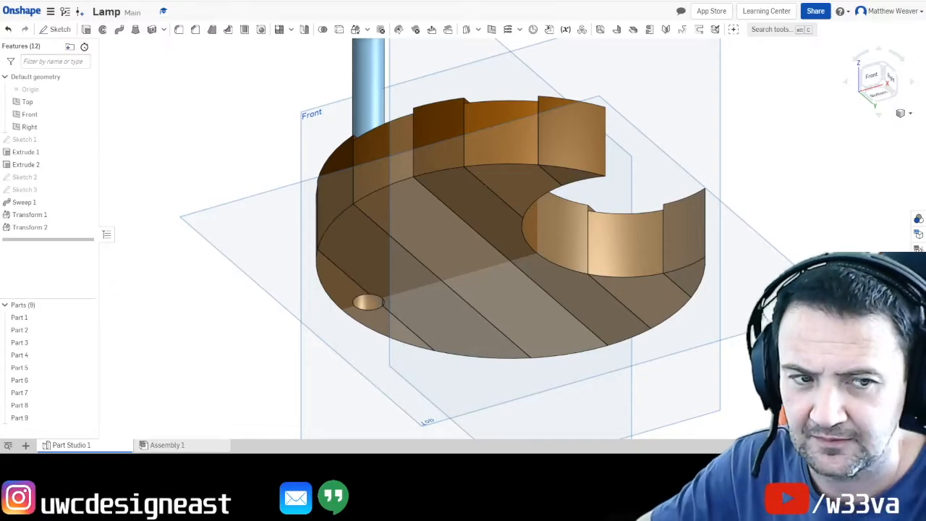
# - Start a new sketch on the underside face of the outermost base strip beside the tube hole
pyautogui.moveTo(462, 289); pyautogui.dragTo(557, 210, button='right')
pyautogui.moveTo(434, 304); pyautogui.dragTo(398, 311, button='right')
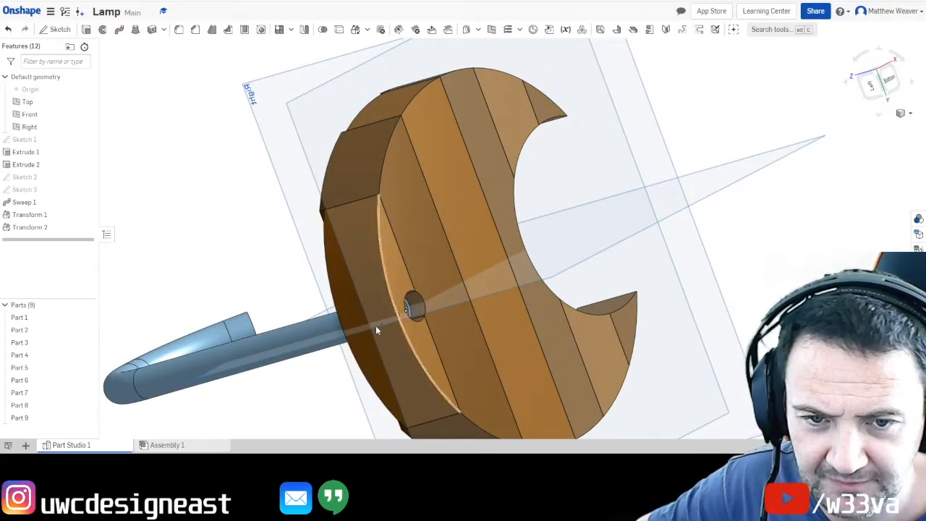
pyautogui.click(394, 271)
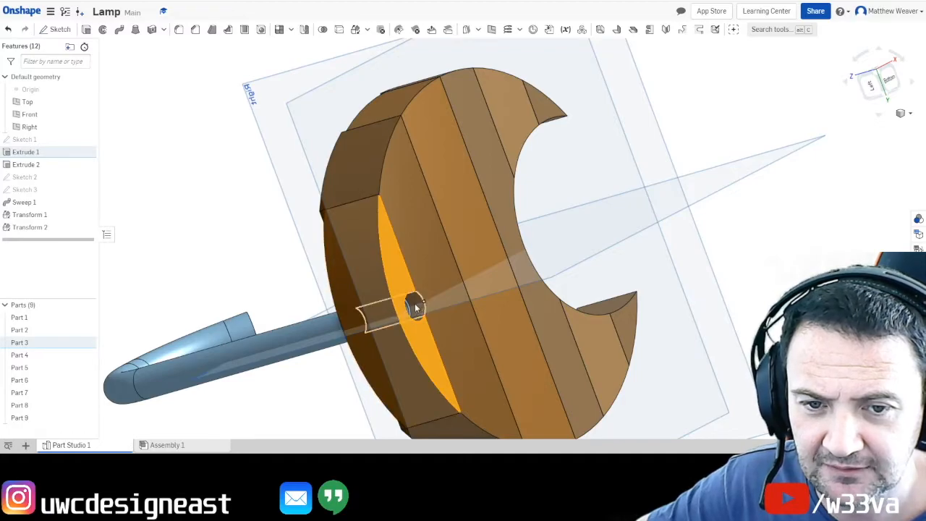
pyautogui.click(266, 215)
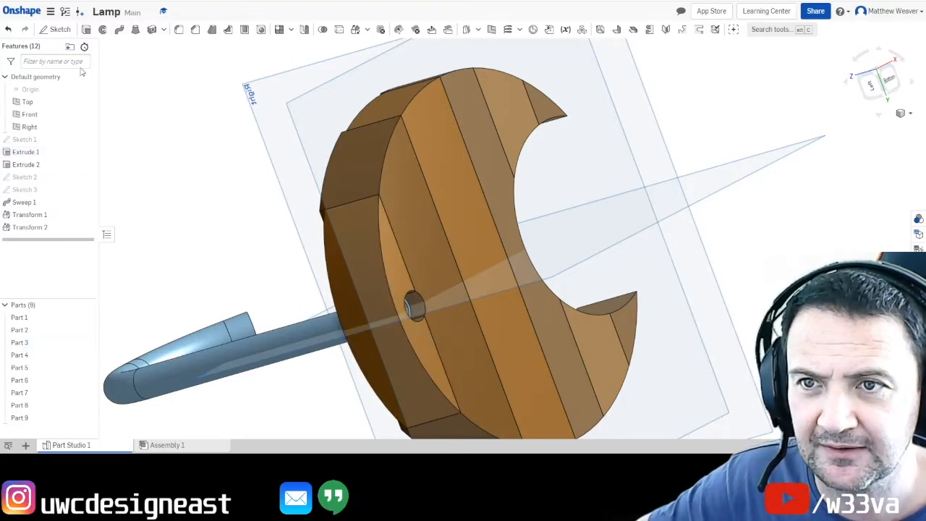
pyautogui.click(57, 29)
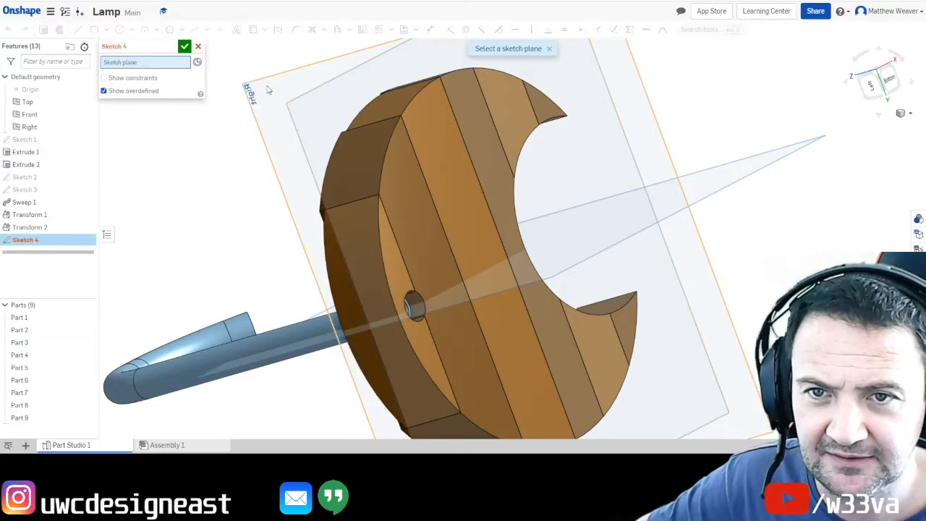
pyautogui.click(415, 337)
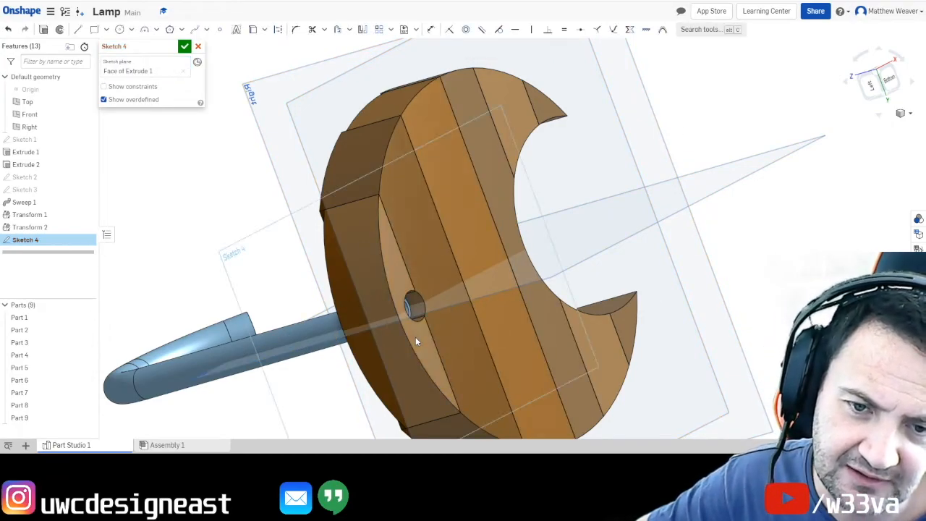
# - Sketch a rectangle about 15.9 mm long, as wide as the hole, from the hole's centre line past the base's outer edge, and finish the sketch
pyautogui.click(888, 78)
pyautogui.scroll(-3, 364, 211)
pyautogui.scroll(6, 366, 213)
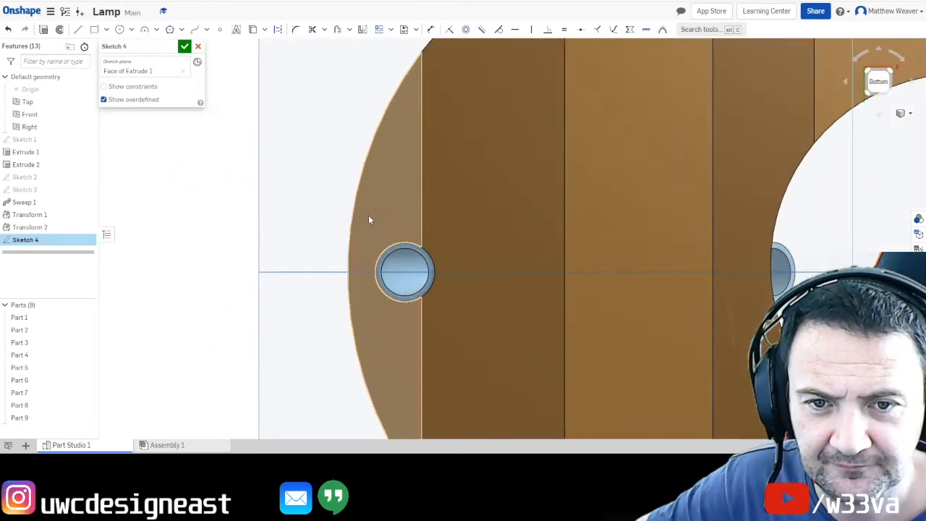
pyautogui.click(94, 30)
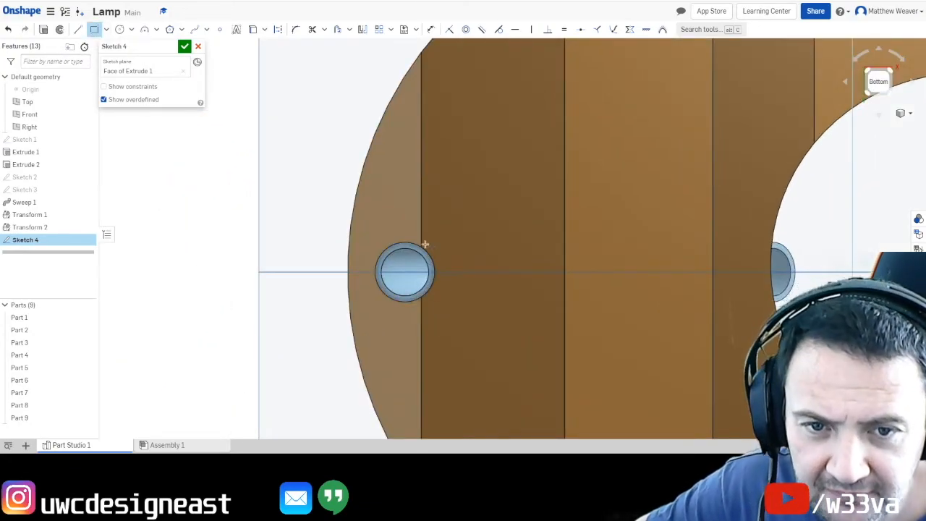
pyautogui.click(404, 241)
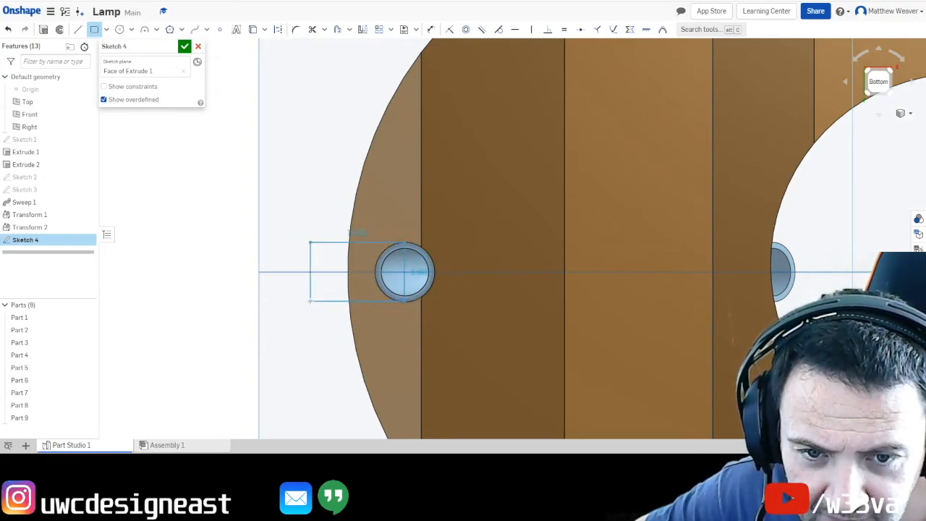
pyautogui.click(310, 302)
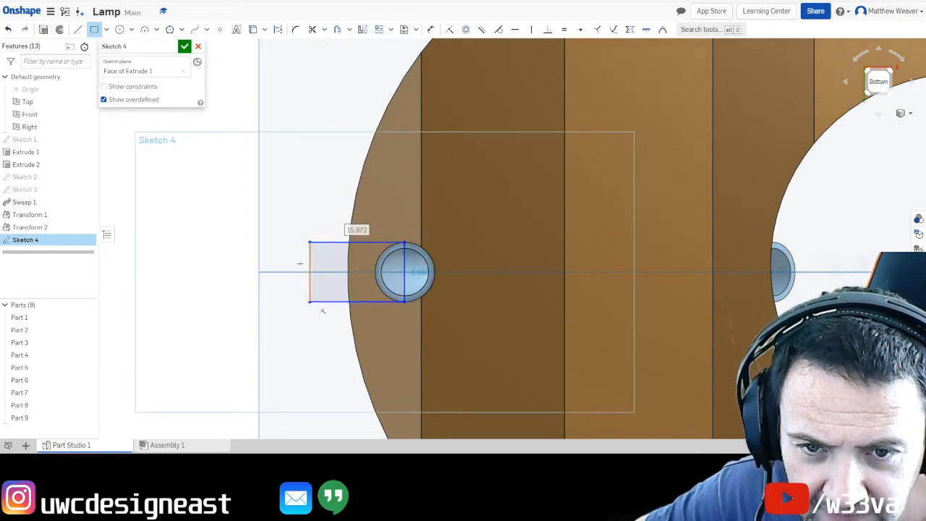
pyautogui.click(185, 47)
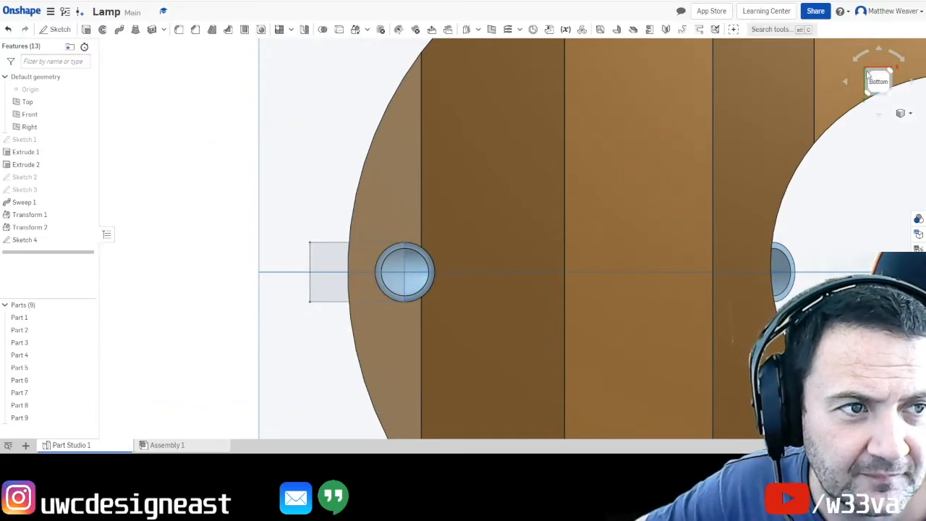
# - Extrude the channel sketch region between the tube hole and the base's outer edge 5 mm upward into the base
pyautogui.click(868, 73)
pyautogui.scroll(-3, 500, 242)
pyautogui.scroll(10, 424, 253)
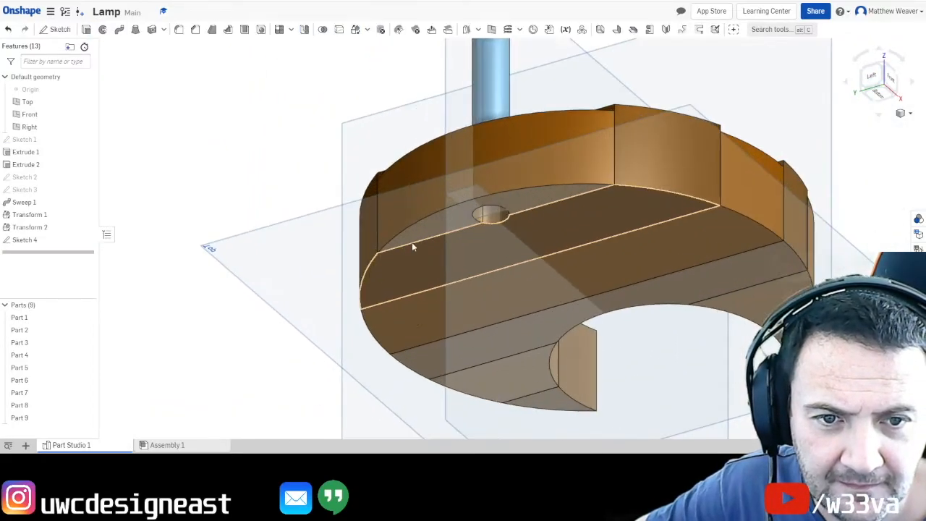
pyautogui.click(86, 29)
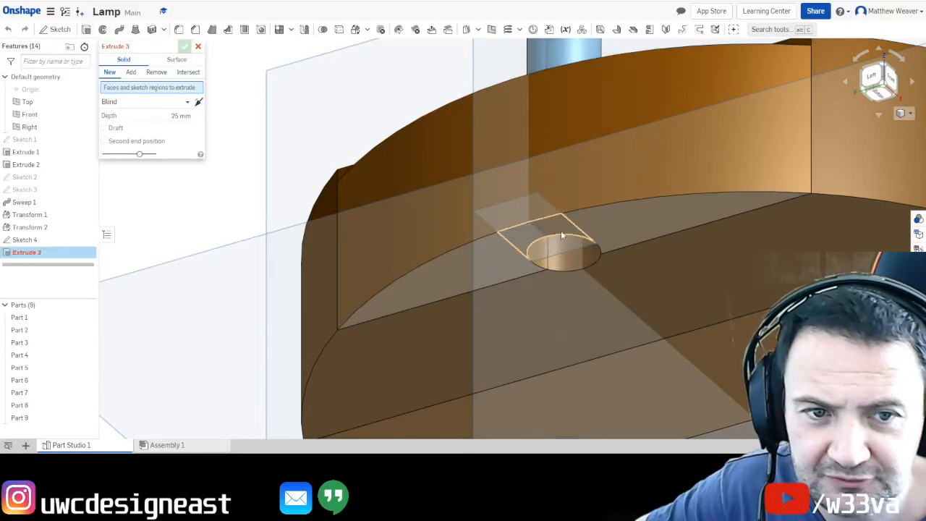
pyautogui.click(555, 233)
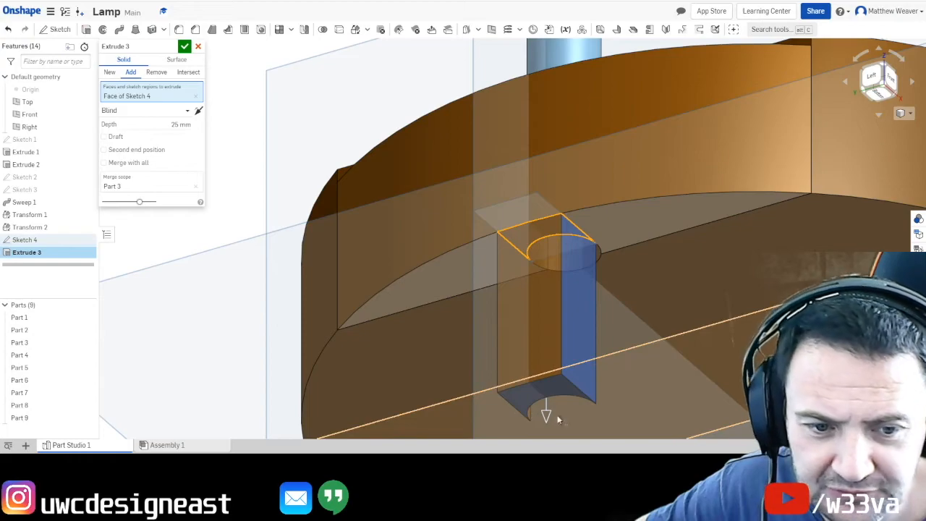
pyautogui.moveTo(546, 412); pyautogui.dragTo(545, 194)
pyautogui.write('5')
pyautogui.press('Return')
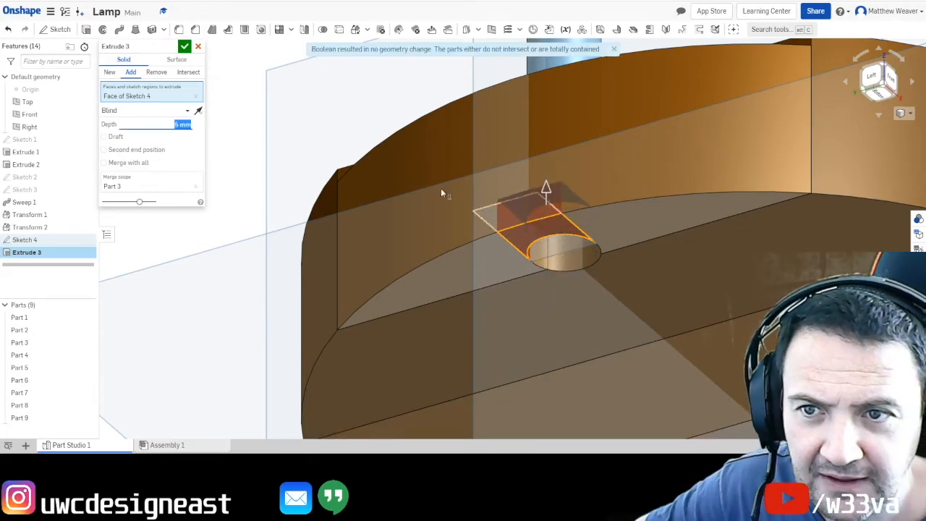
# - Make the channel extrusion a Remove cut in the outermost base strip with a depth of 8 mm, and accept it
pyautogui.click(156, 72)
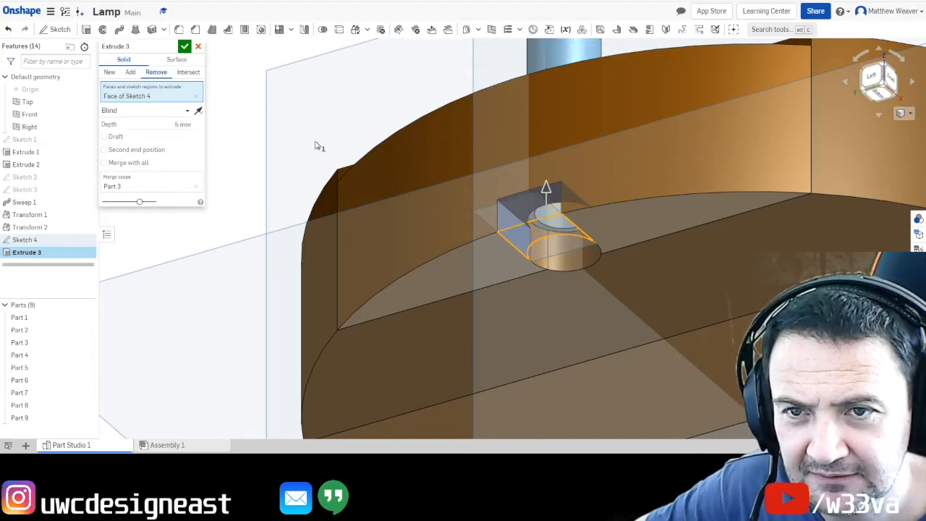
pyautogui.click(130, 72)
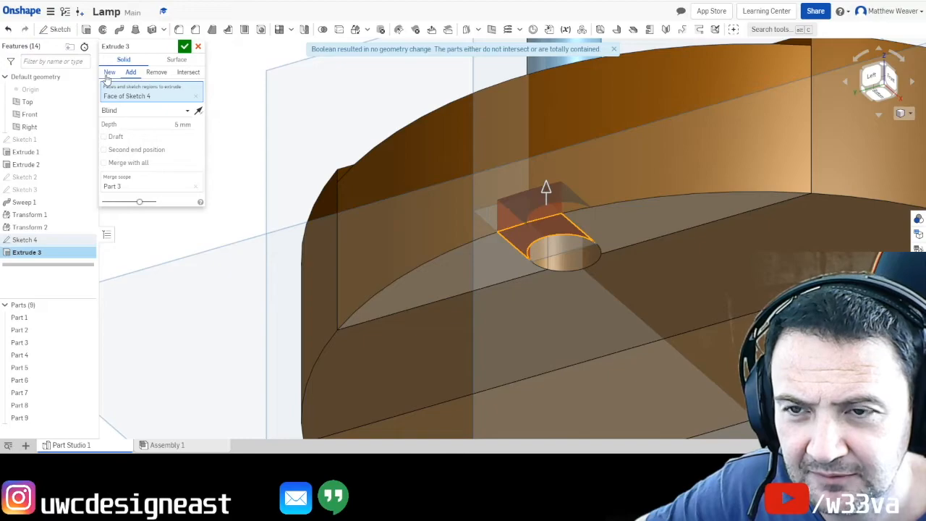
pyautogui.click(109, 73)
pyautogui.click(156, 73)
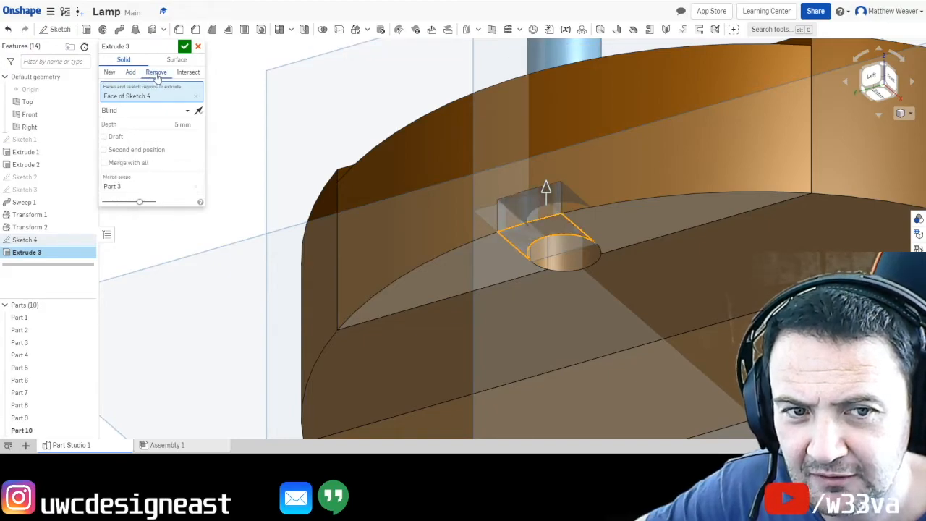
pyautogui.moveTo(547, 191); pyautogui.dragTo(546, 183)
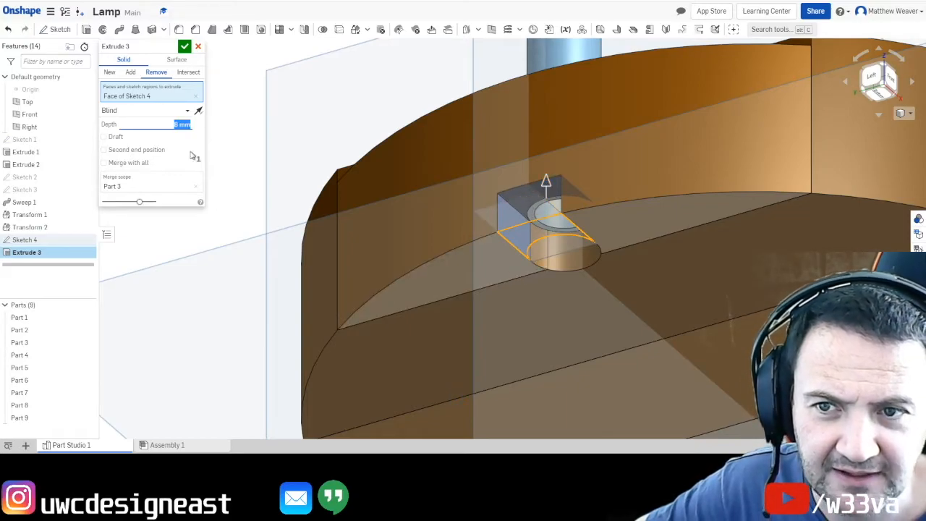
pyautogui.click(184, 48)
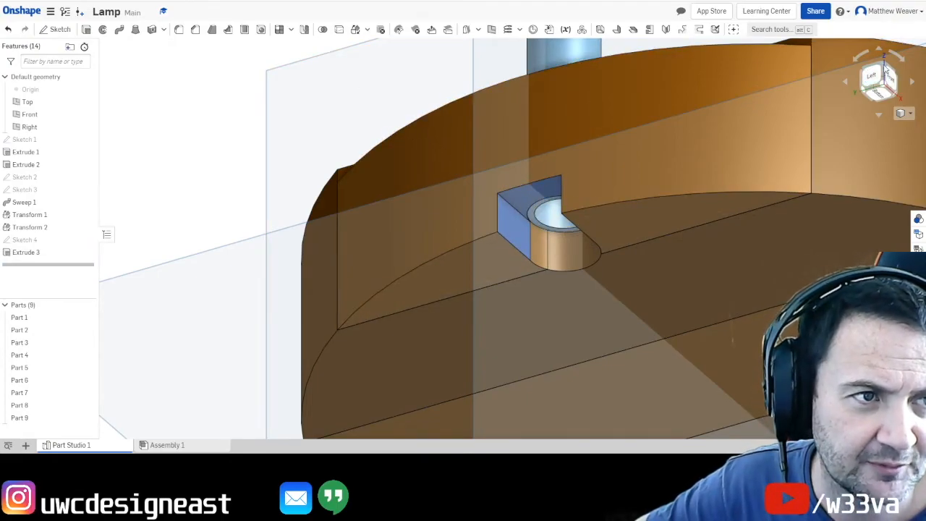
# - Start a new sketch on the Top plane and view it from above
pyautogui.click(869, 87)
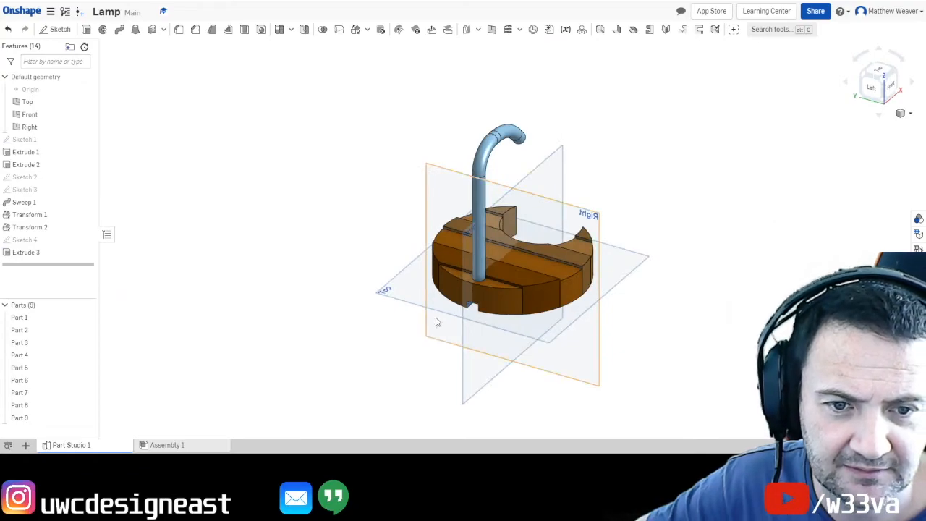
pyautogui.click(878, 66)
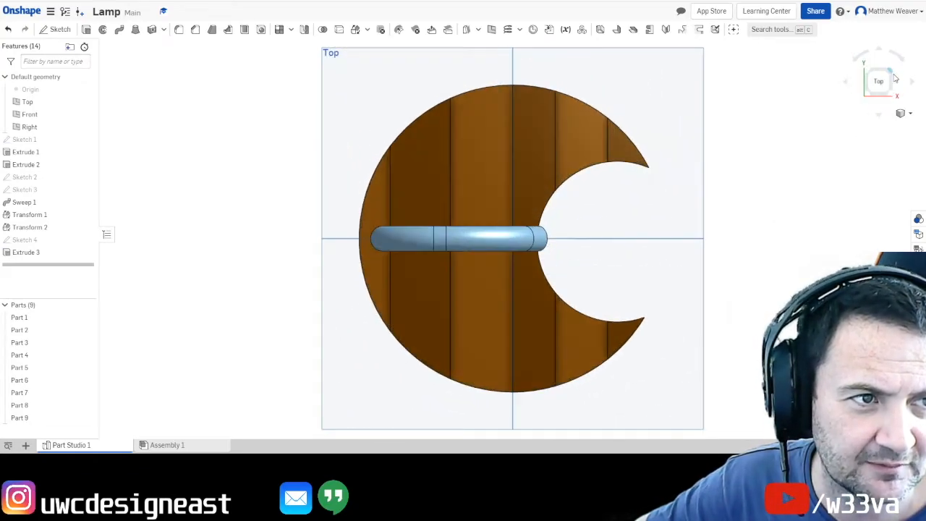
pyautogui.click(892, 77)
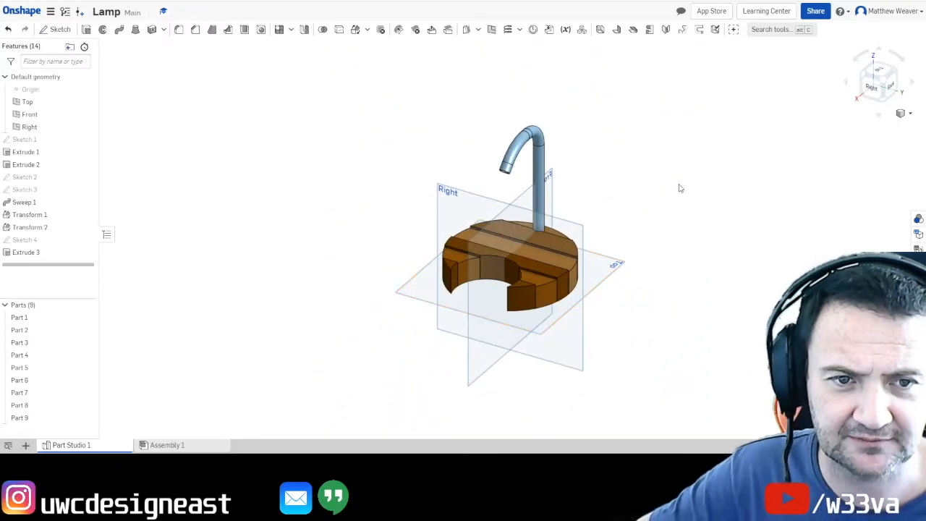
pyautogui.scroll(3, 499, 181)
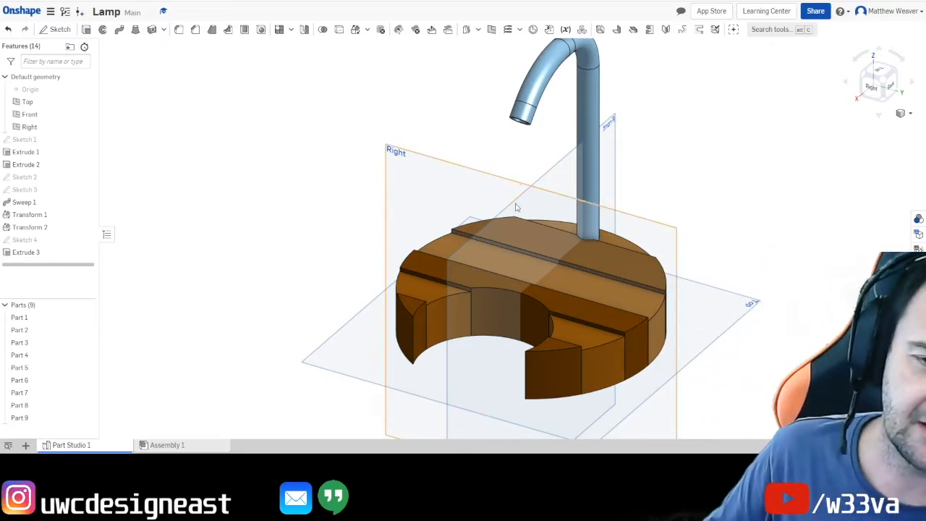
pyautogui.scroll(5, 425, 315)
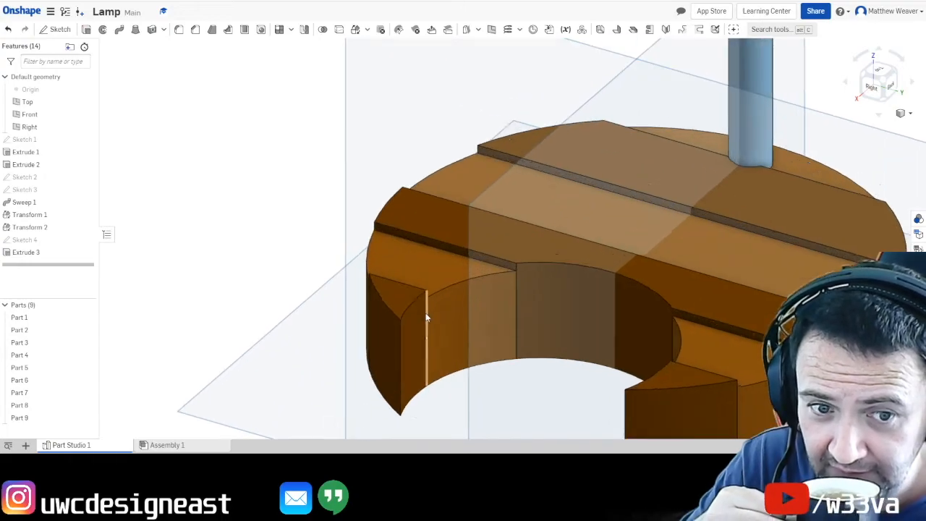
pyautogui.scroll(-5, 427, 318)
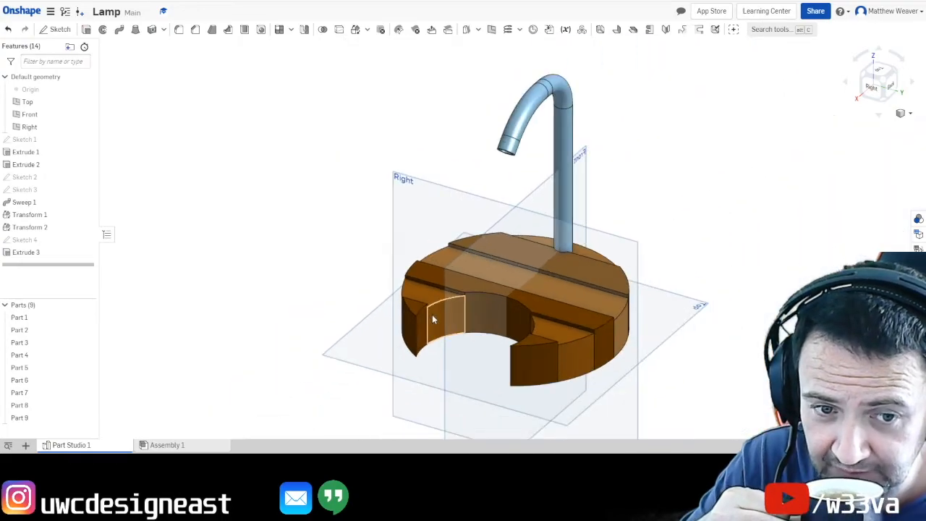
pyautogui.click(53, 30)
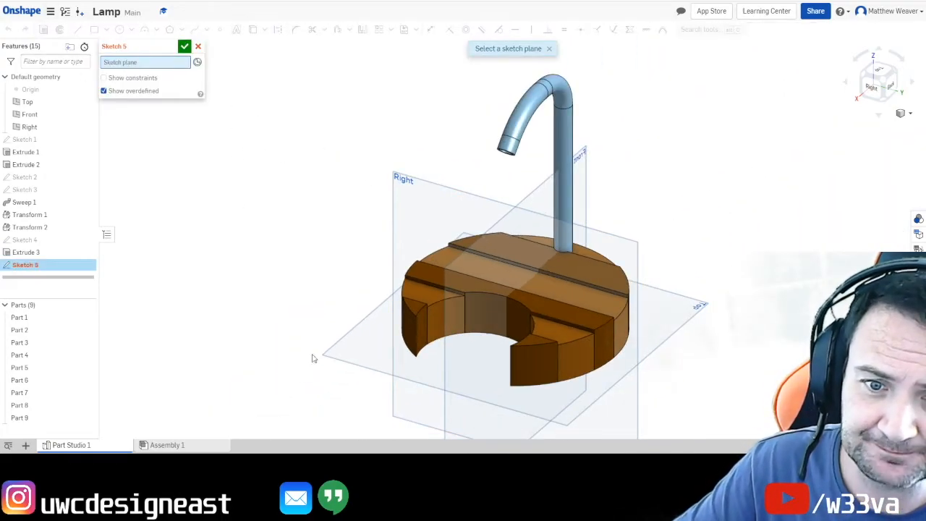
pyautogui.click(335, 364)
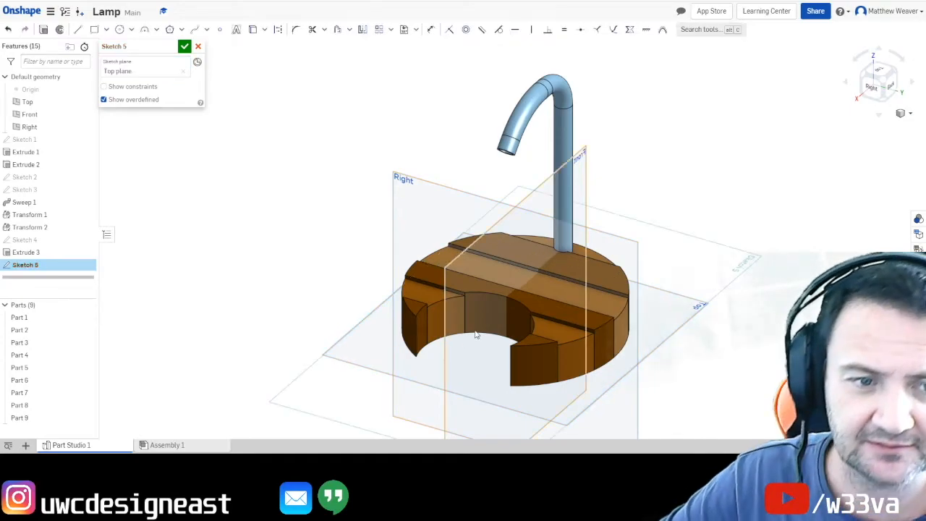
pyautogui.click(879, 69)
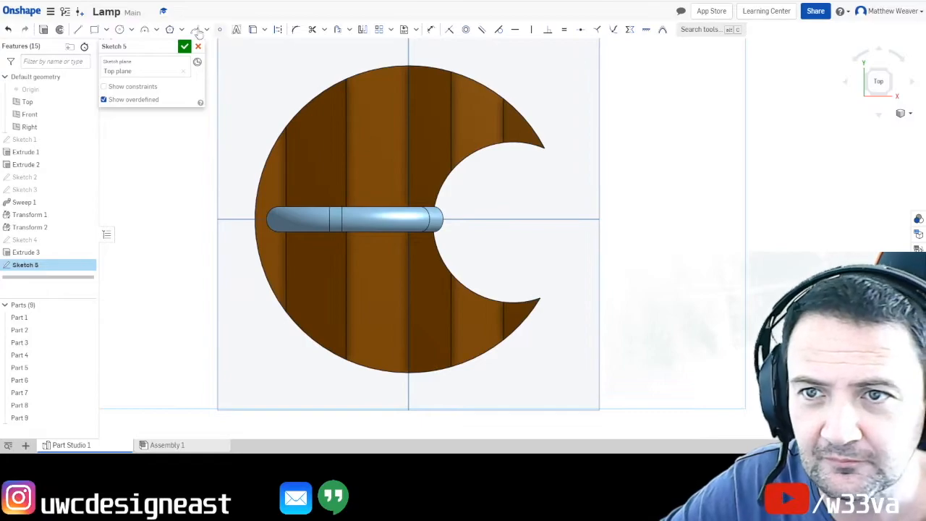
# - Sketch a circle outside the base, beyond the crescent's opening, and set its diameter to 10 mm
pyautogui.click(120, 29)
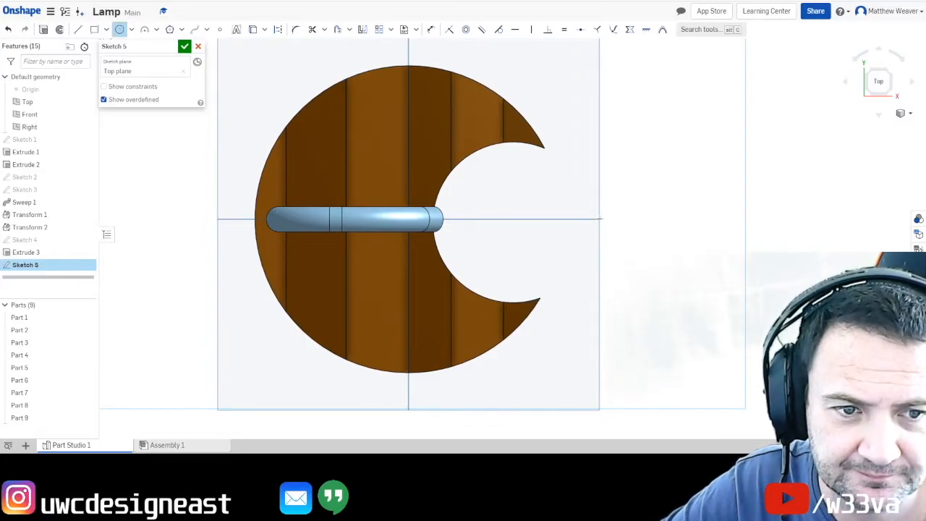
pyautogui.click(619, 220)
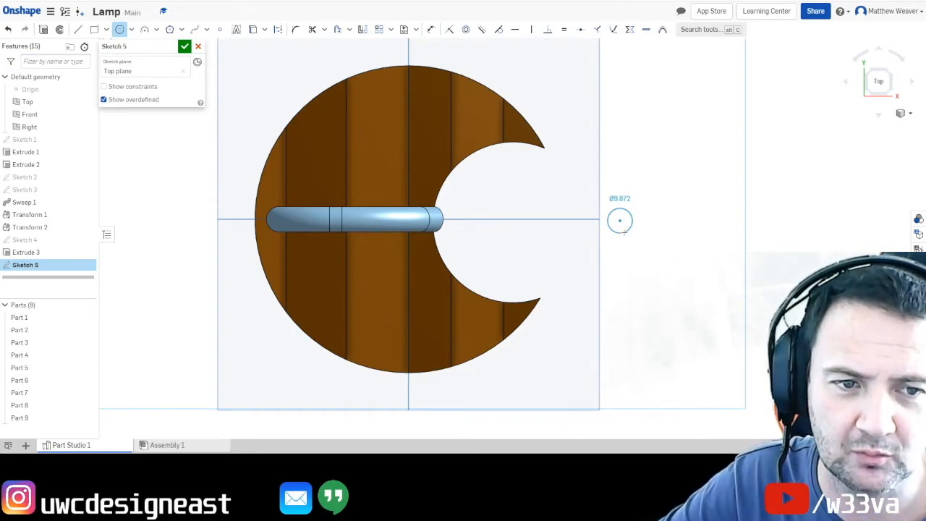
pyautogui.click(624, 231)
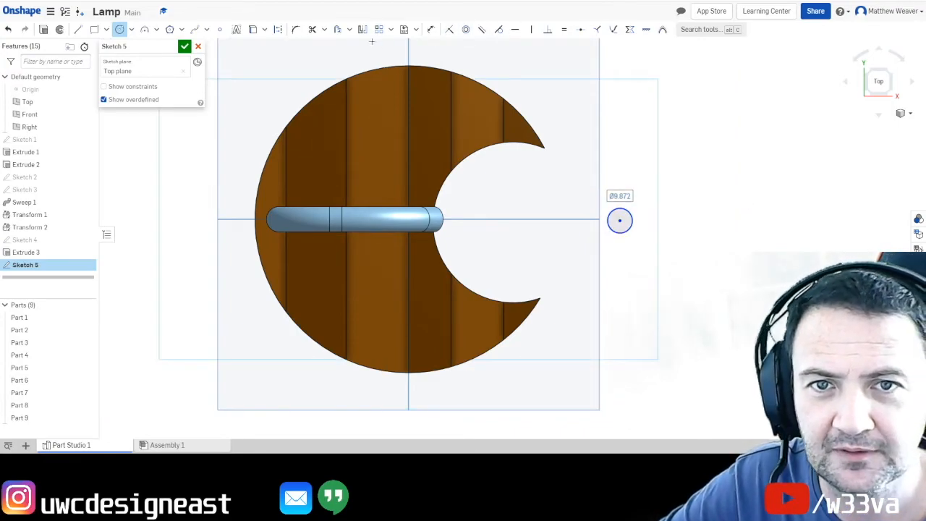
pyautogui.click(431, 29)
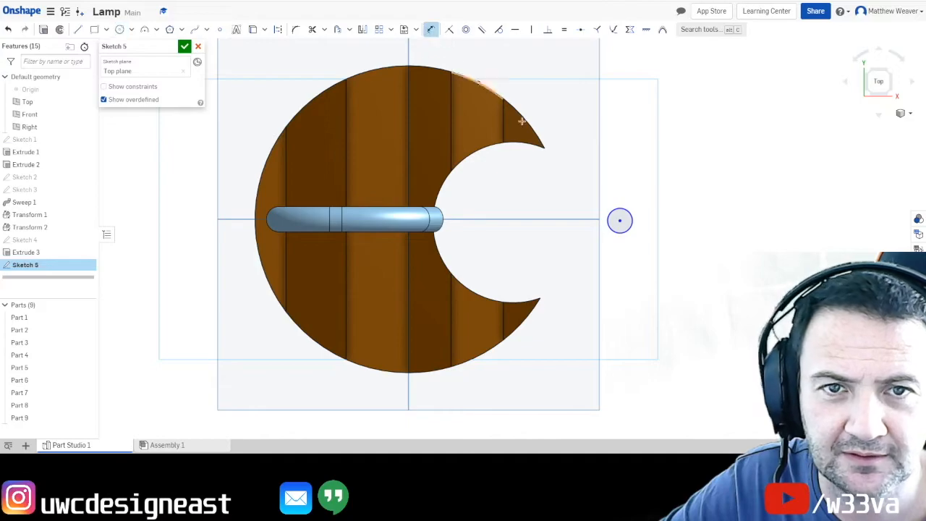
pyautogui.click(632, 225)
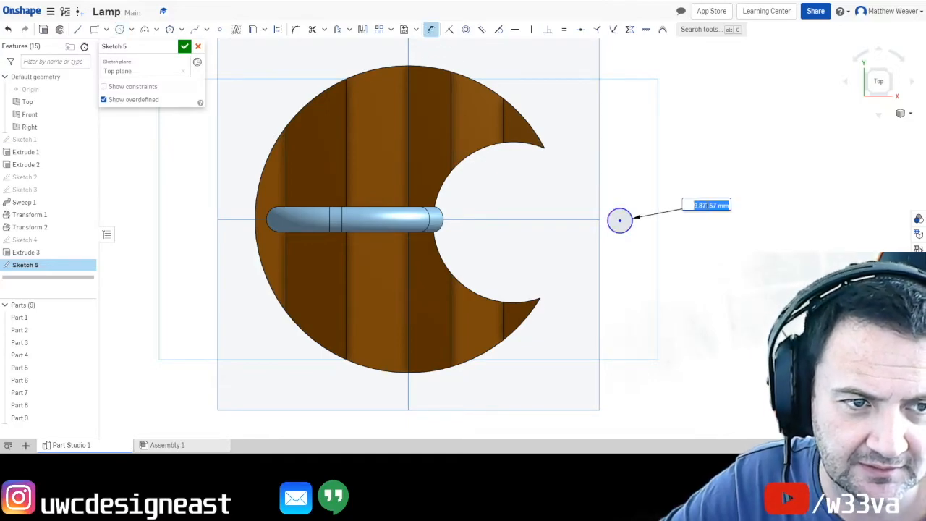
pyautogui.click(700, 205)
pyautogui.write('10')
pyautogui.press('Return')
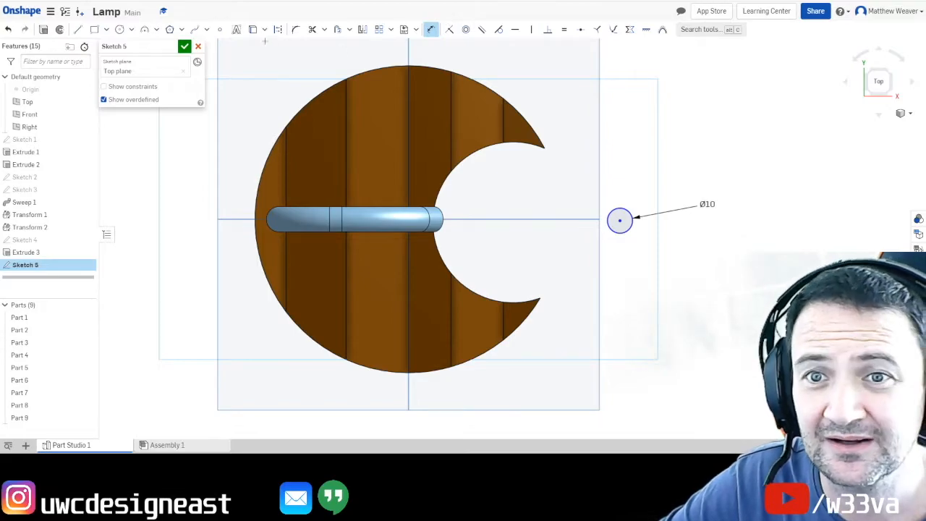
# - Sketch a larger circle concentric with the 10 mm circle and set its diameter to 35 mm
pyautogui.click(120, 29)
pyautogui.press('f')
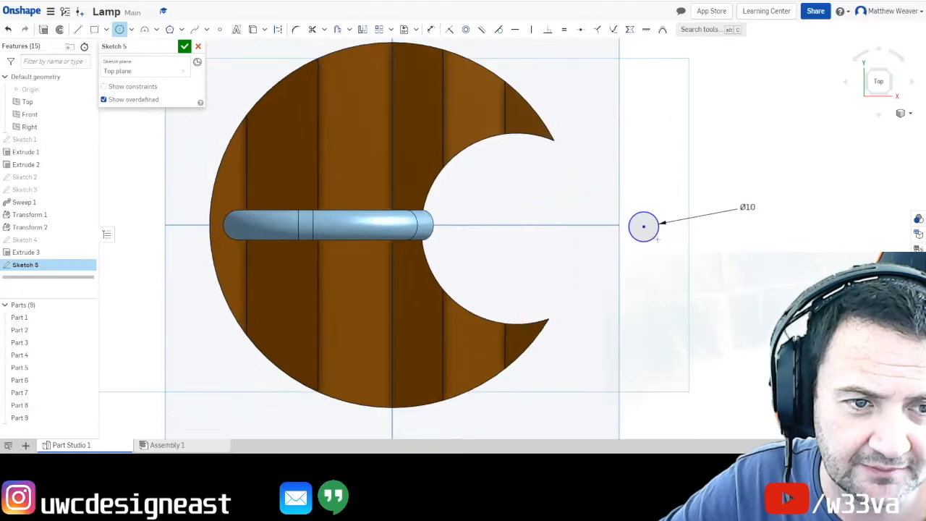
pyautogui.click(643, 227)
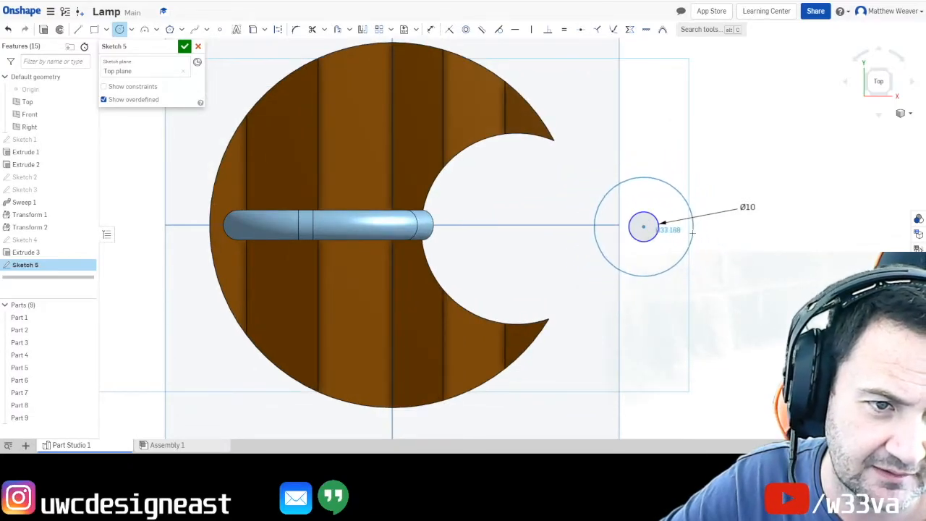
pyautogui.click(692, 232)
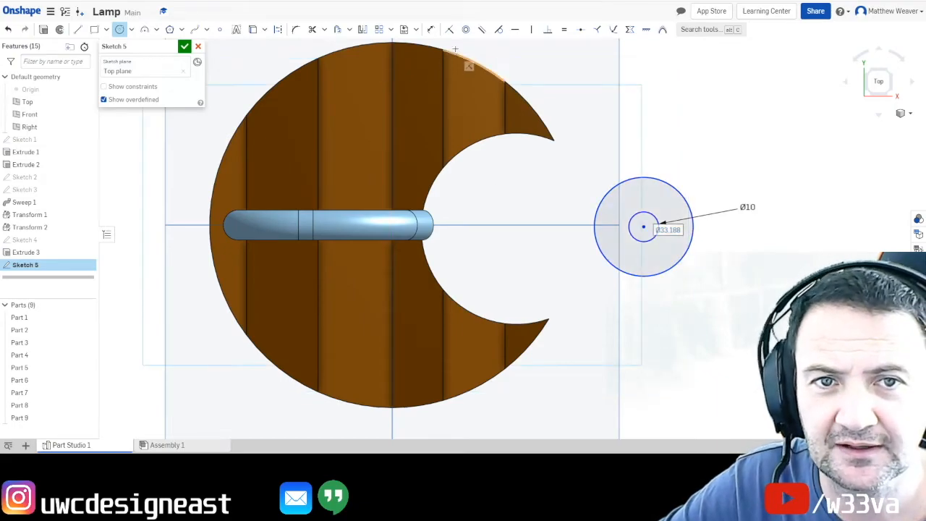
pyautogui.click(430, 29)
pyautogui.click(692, 238)
pyautogui.click(768, 260)
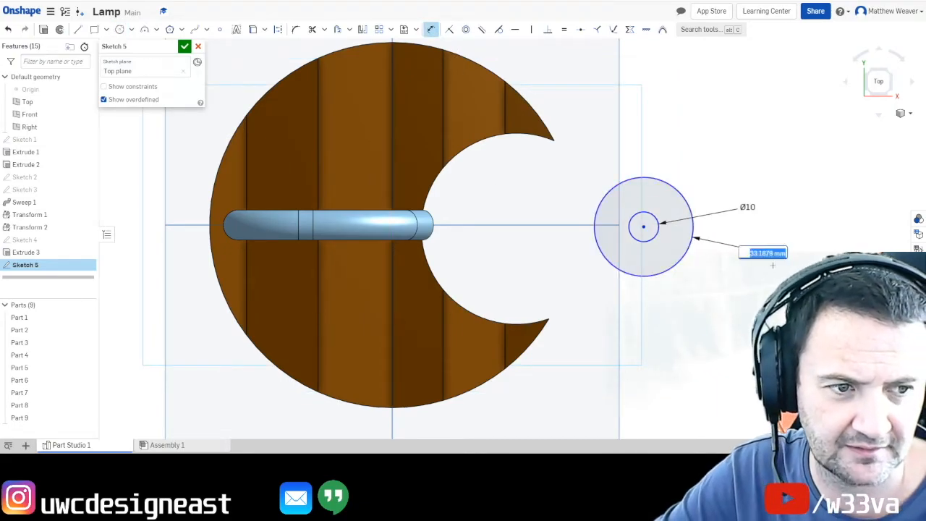
pyautogui.write('35')
pyautogui.press('Return')
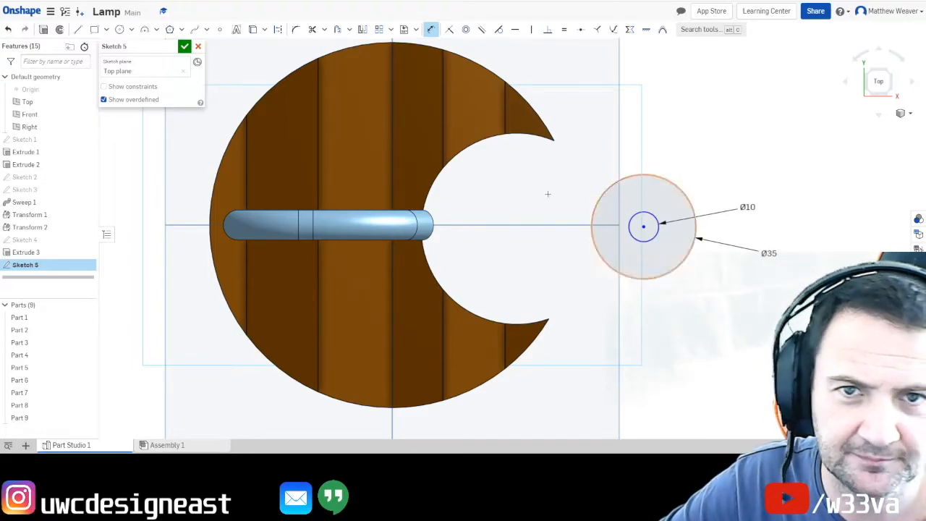
# - Offset the 35 mm circle inward by 1.5 mm to outline a thin ring
pyautogui.click(337, 29)
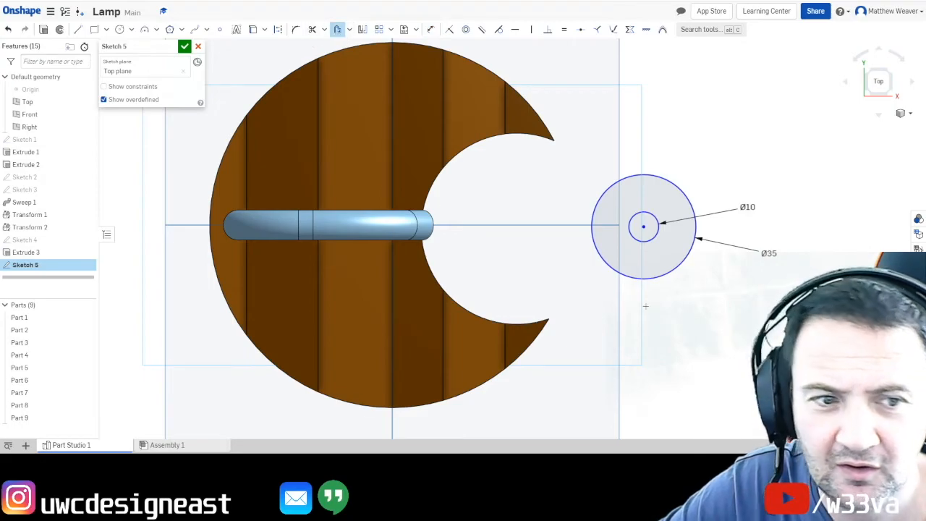
pyautogui.click(673, 272)
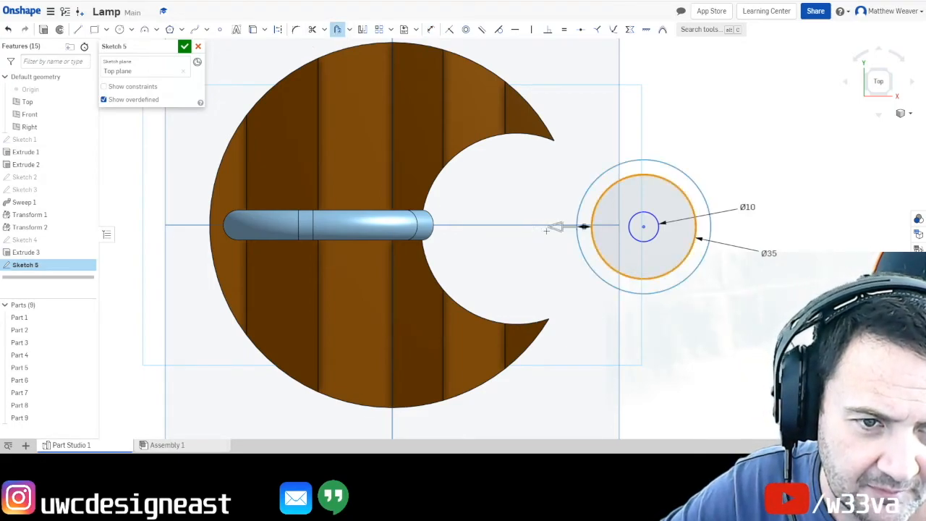
pyautogui.moveTo(555, 226); pyautogui.dragTo(576, 225)
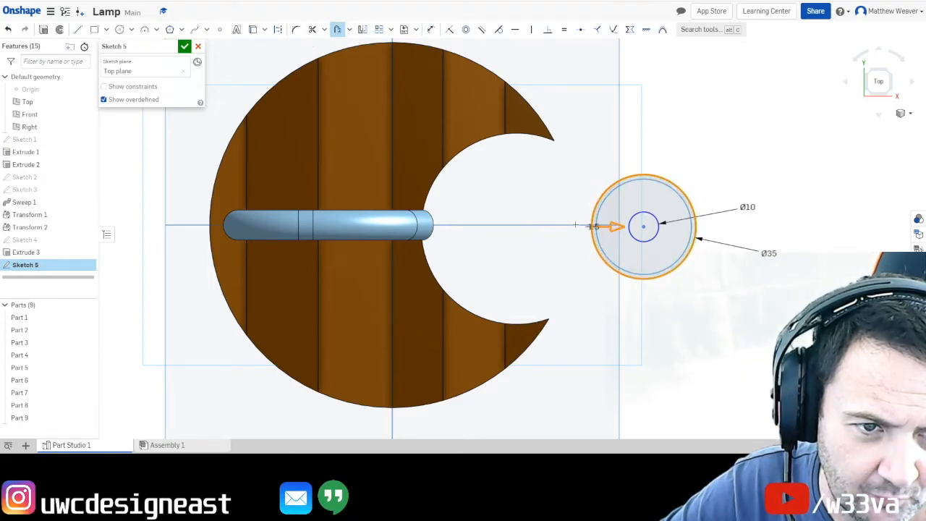
pyautogui.click(575, 224)
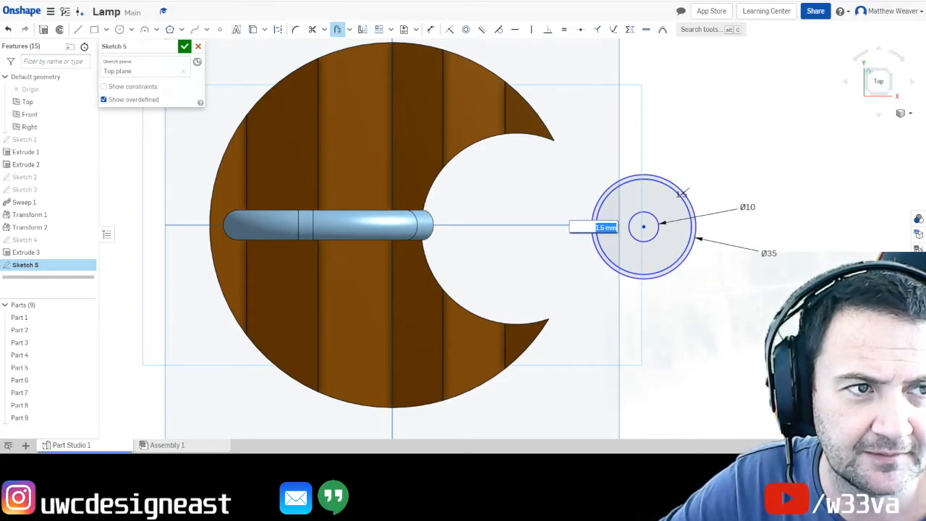
pyautogui.click(888, 91)
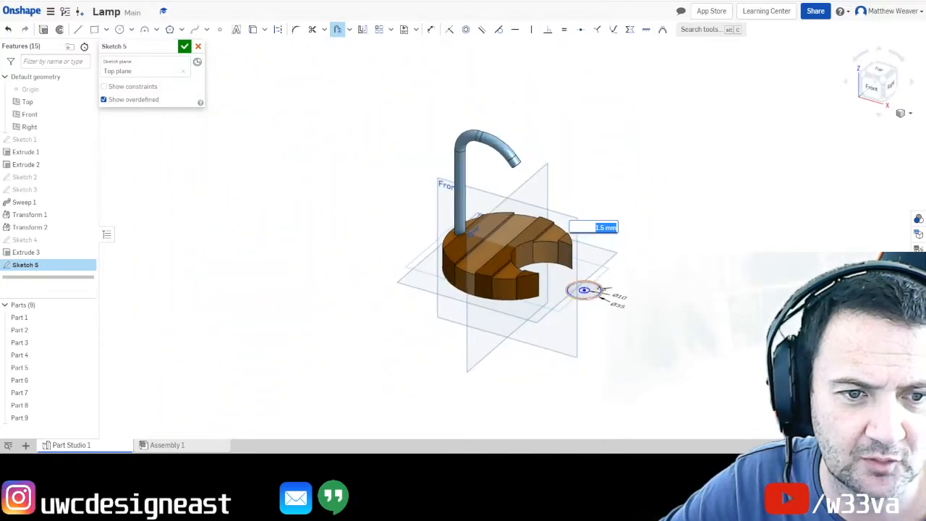
pyautogui.scroll(5, 664, 292)
pyautogui.moveTo(665, 293); pyautogui.dragTo(661, 334, button='middle')
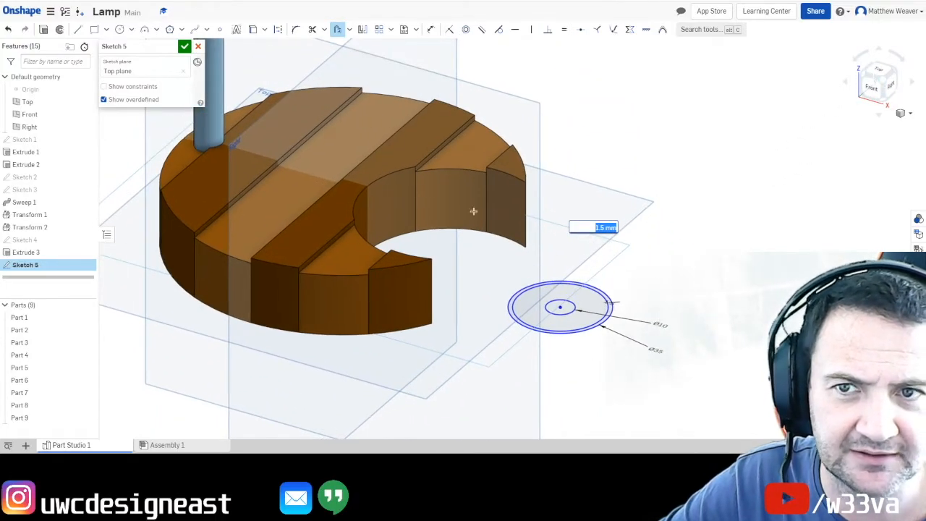
# - Finish the sketch and extrude the inner and outer ring regions around the 10 mm hole to a depth of 3 mm as a new part
pyautogui.click(184, 47)
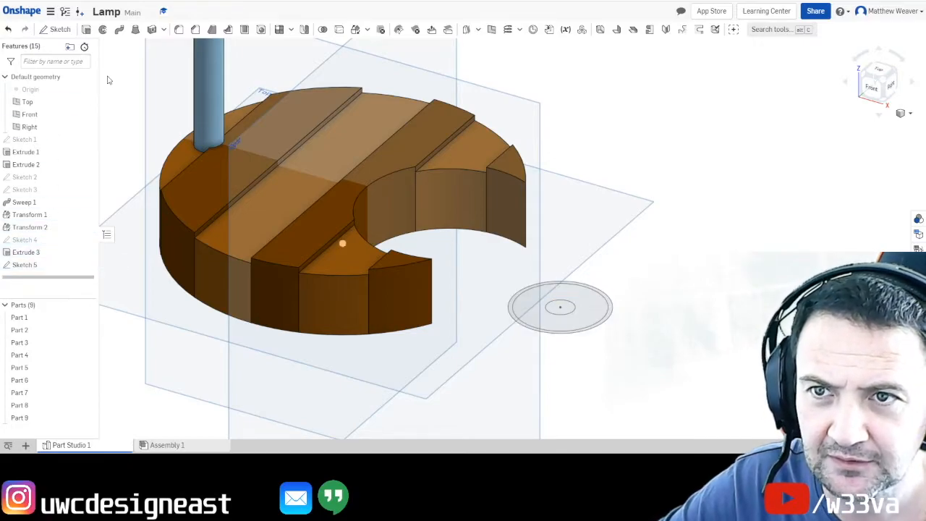
pyautogui.click(86, 29)
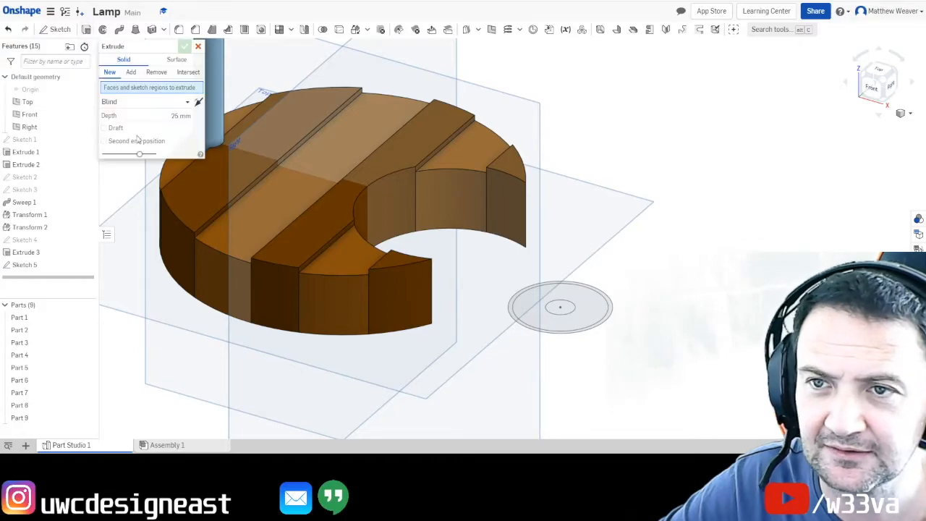
pyautogui.click(528, 300)
pyautogui.click(528, 306)
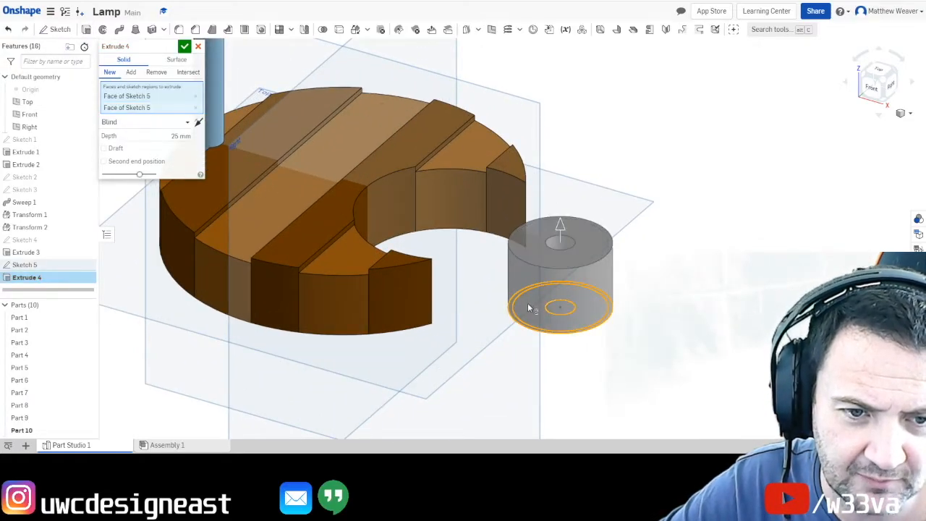
pyautogui.click(180, 136)
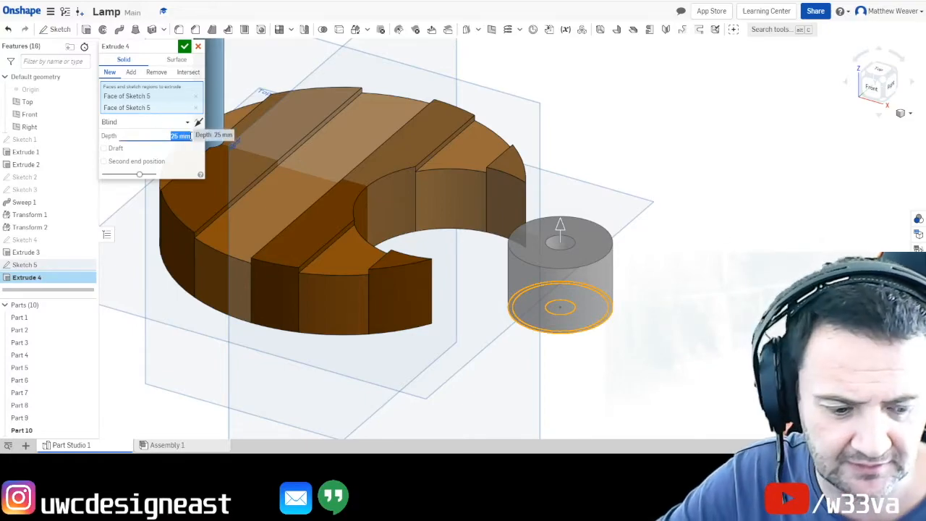
pyautogui.press('BackSpace')
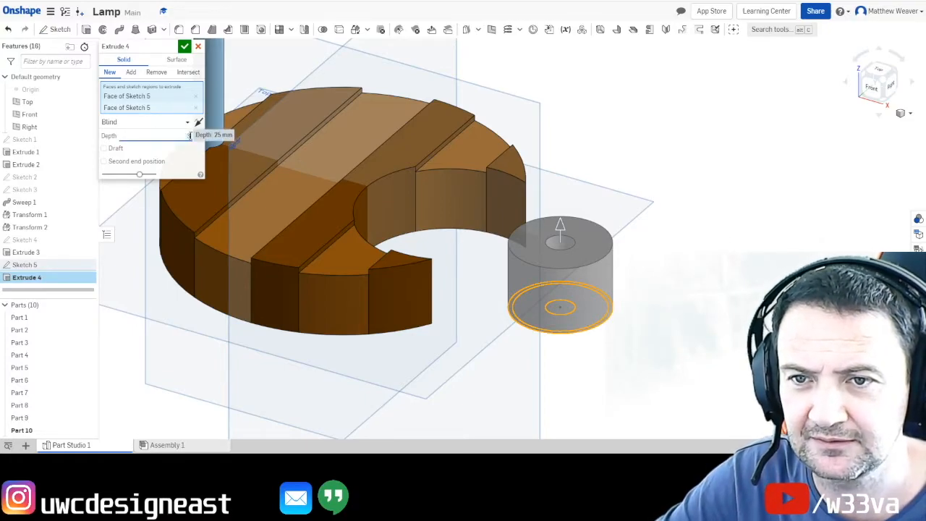
pyautogui.write('3')
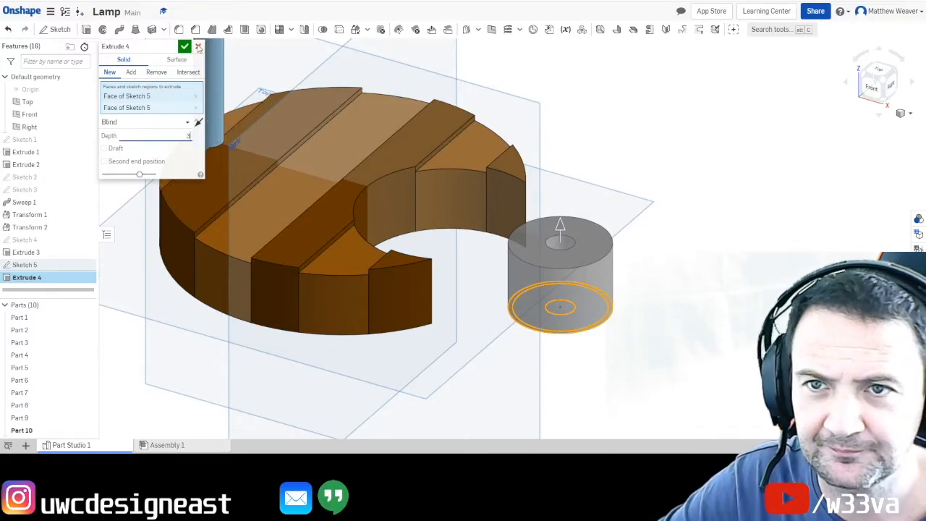
pyautogui.click(185, 46)
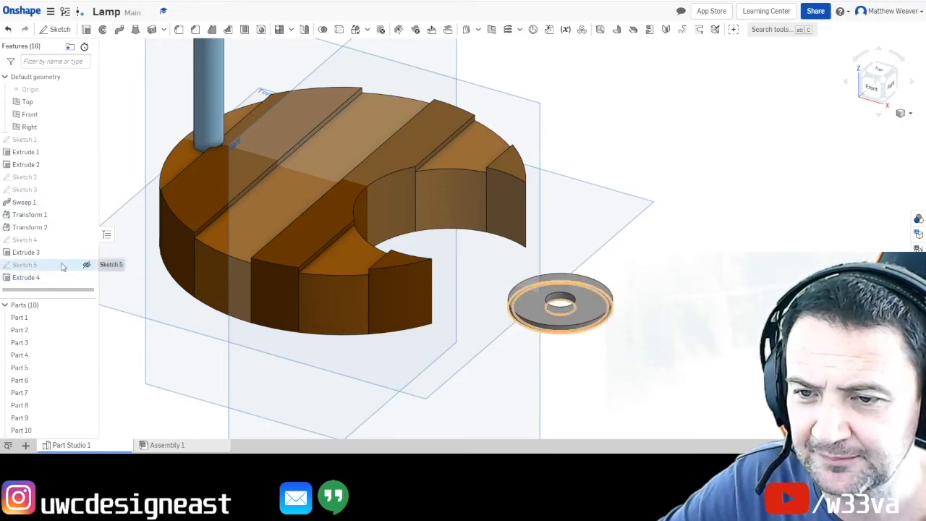
# - Show the circle sketch again and extrude its thin outer ring 25 mm upward, adding it to the disc as a cup wall
pyautogui.click(86, 265)
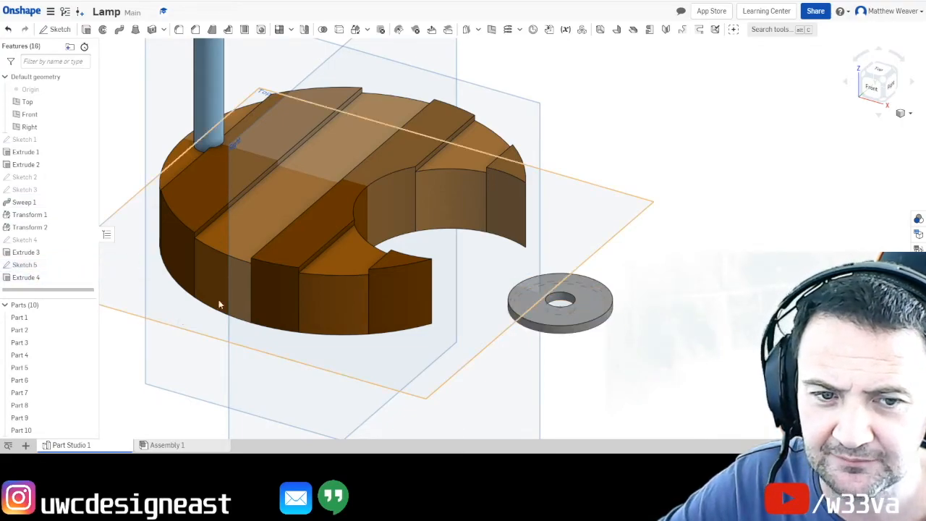
pyautogui.click(86, 29)
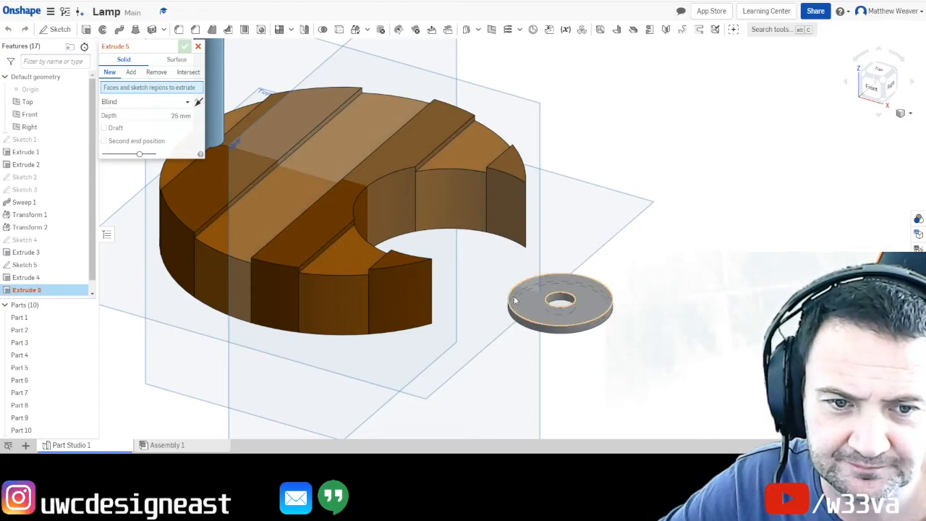
pyautogui.click(883, 98)
pyautogui.scroll(-5, 639, 276)
pyautogui.scroll(8, 622, 269)
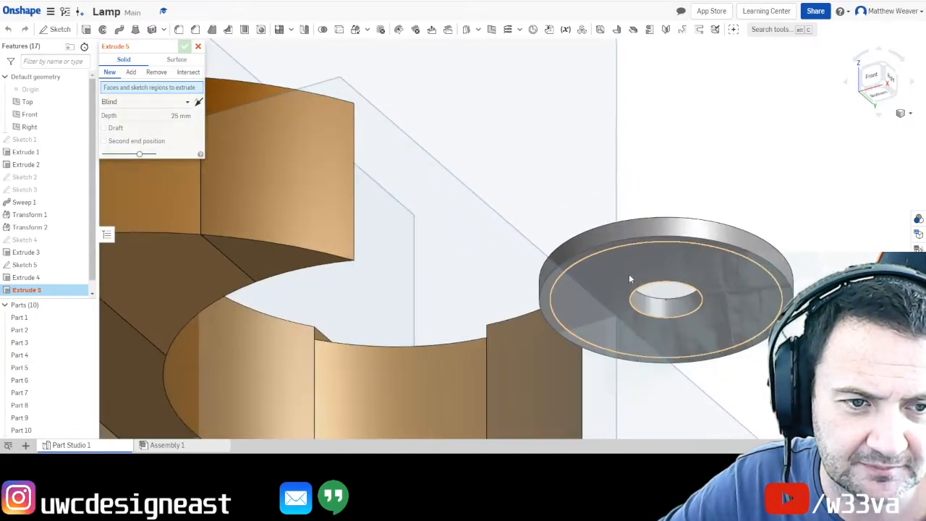
pyautogui.click(610, 246)
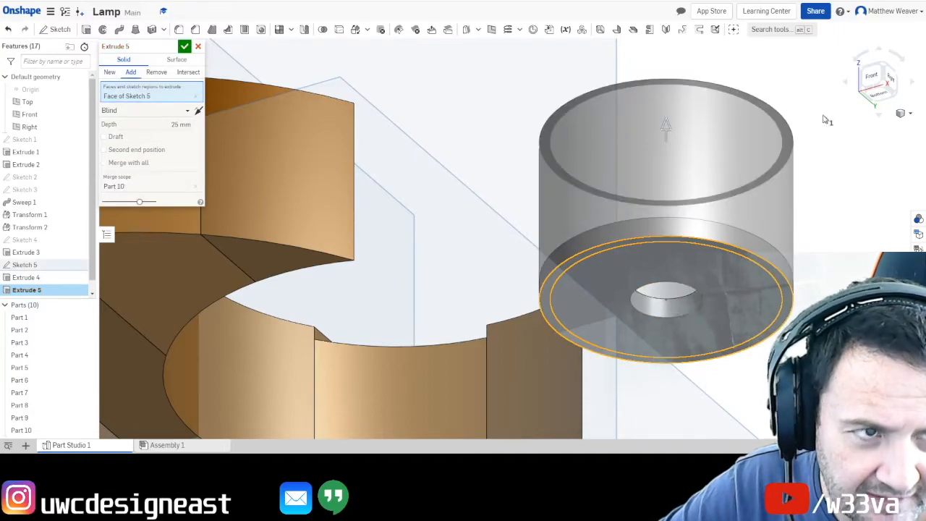
pyautogui.click(888, 70)
pyautogui.scroll(4, 644, 270)
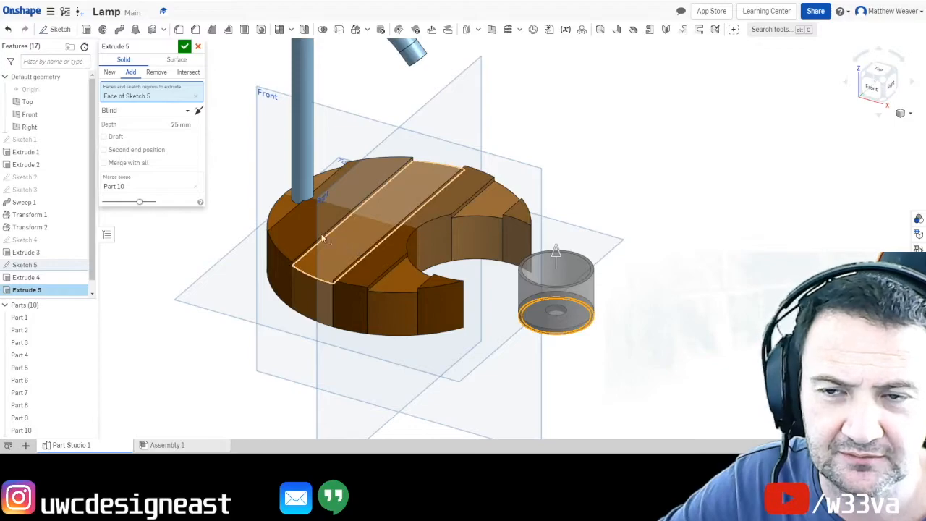
pyautogui.click(185, 47)
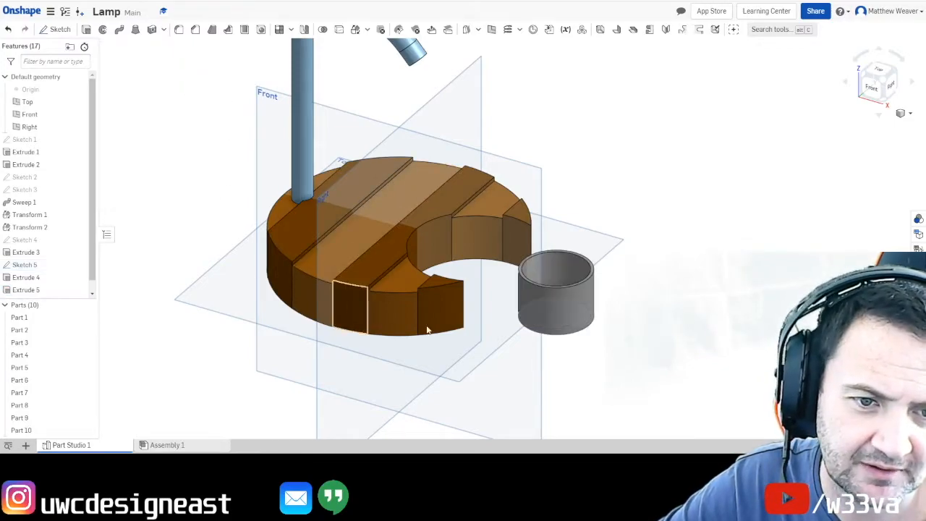
pyautogui.click(20, 290)
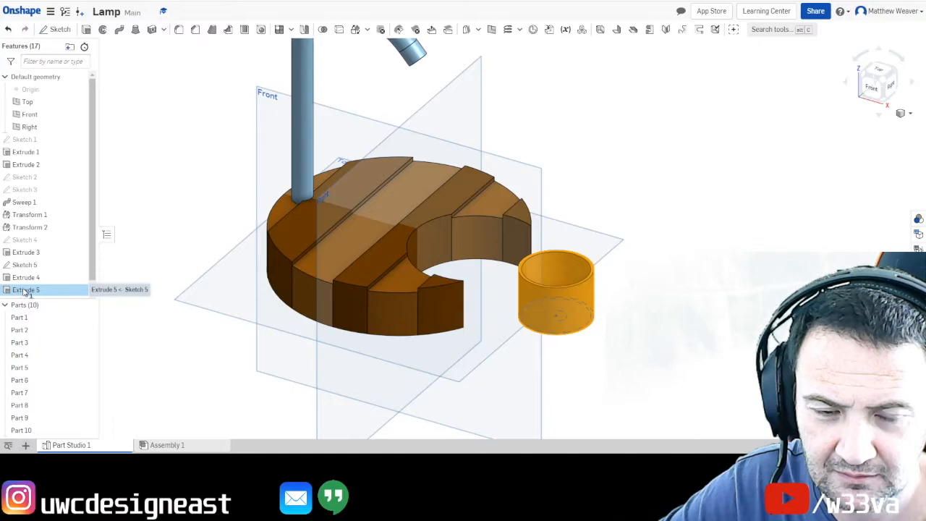
pyautogui.rightClick(717, 182)
pyautogui.press('Escape')
pyautogui.moveTo(709, 181); pyautogui.dragTo(713, 221, button='right')
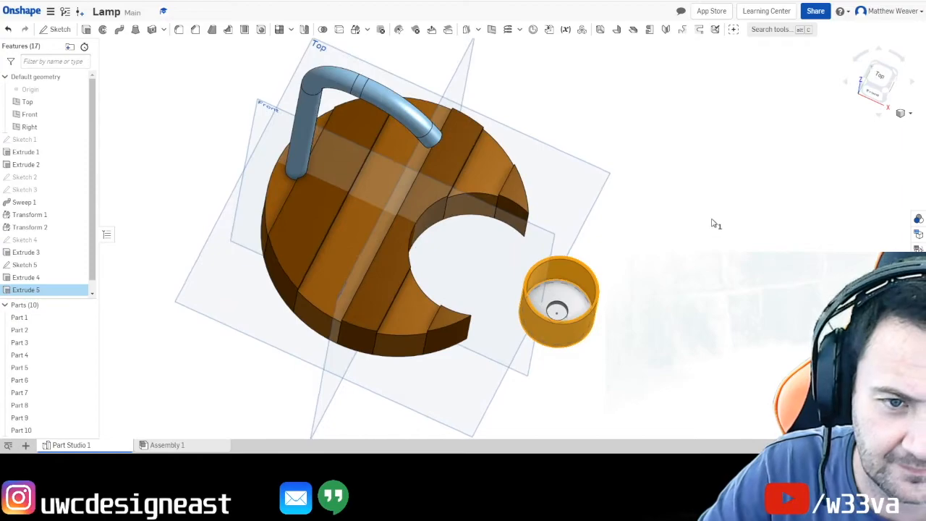
pyautogui.click(36, 290)
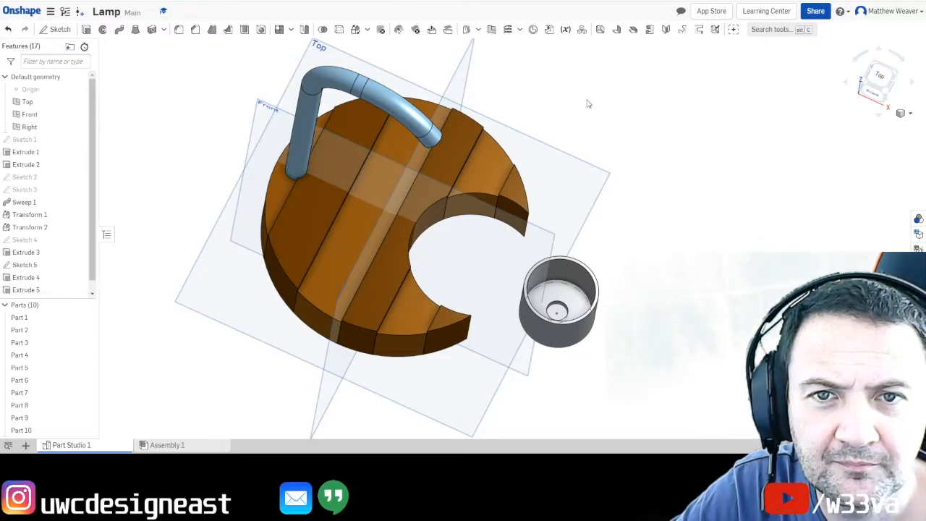
pyautogui.click(291, 29)
pyautogui.click(291, 33)
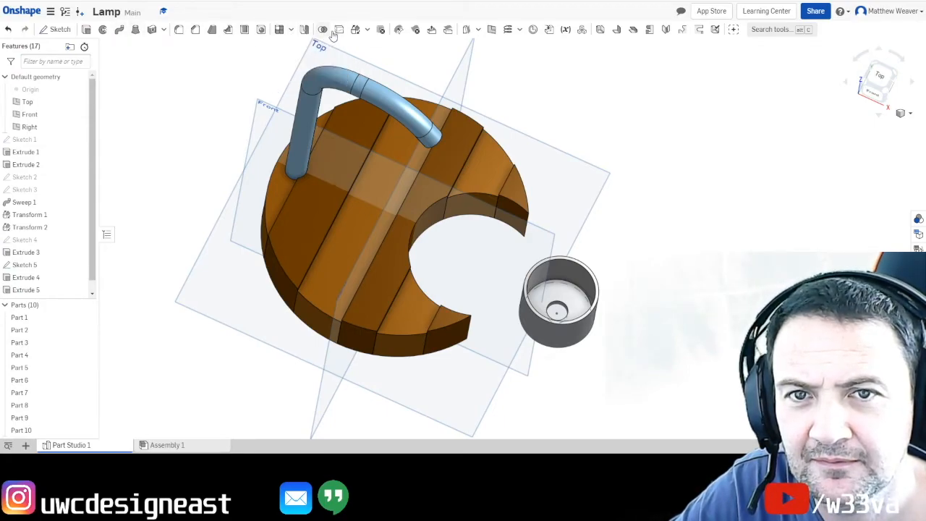
pyautogui.click(367, 31)
pyautogui.click(367, 31)
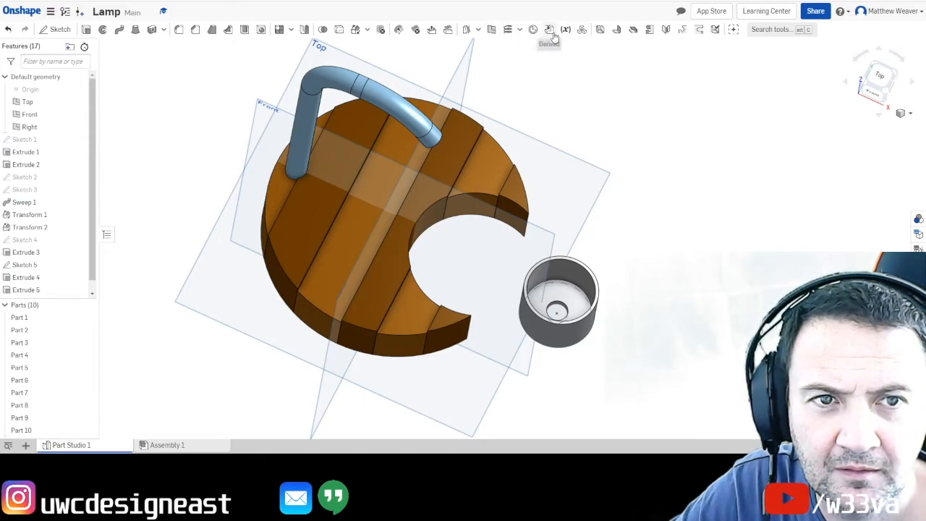
pyautogui.click(478, 30)
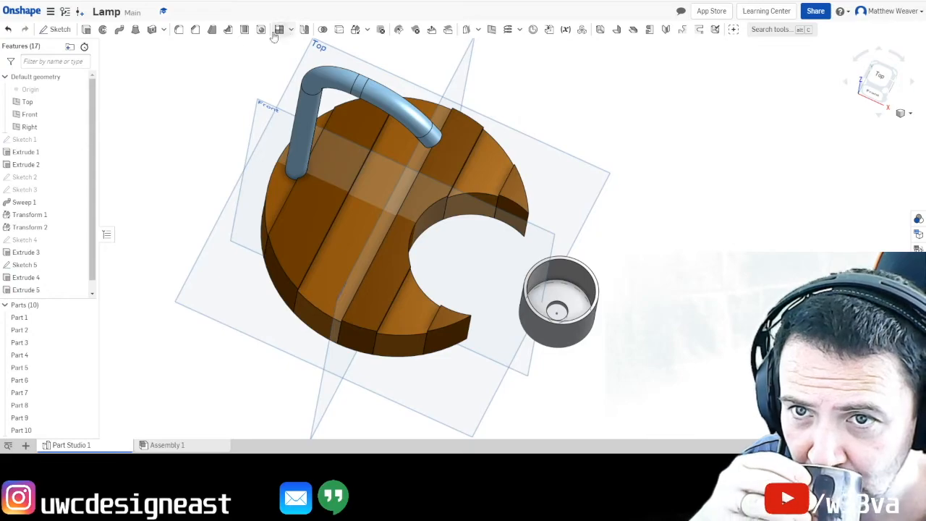
pyautogui.click(164, 31)
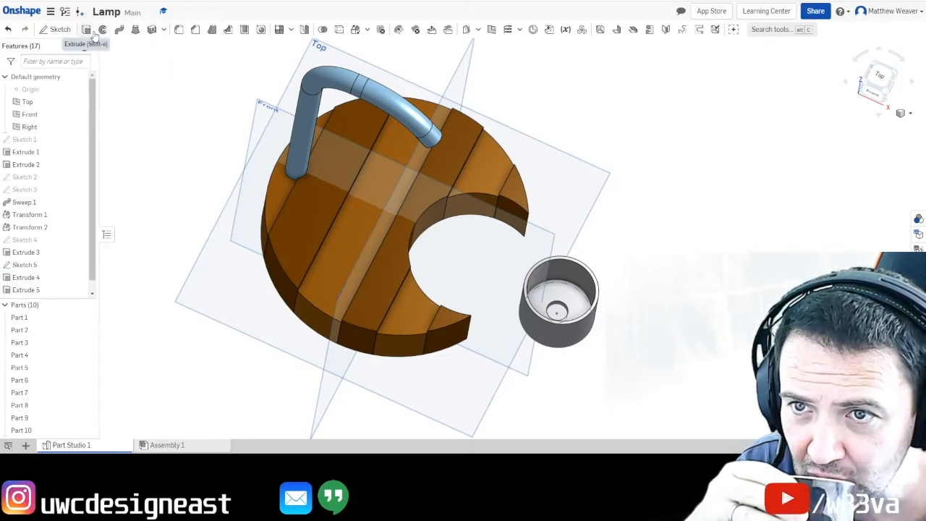
pyautogui.click(29, 278)
pyautogui.keyDown('shift'); pyautogui.click(36, 294); pyautogui.keyUp('shift')
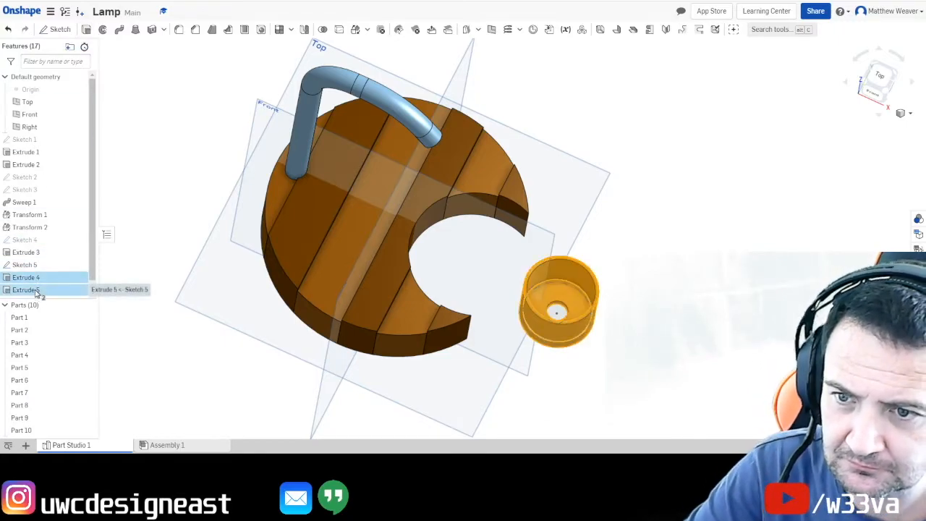
pyautogui.rightClick(36, 292)
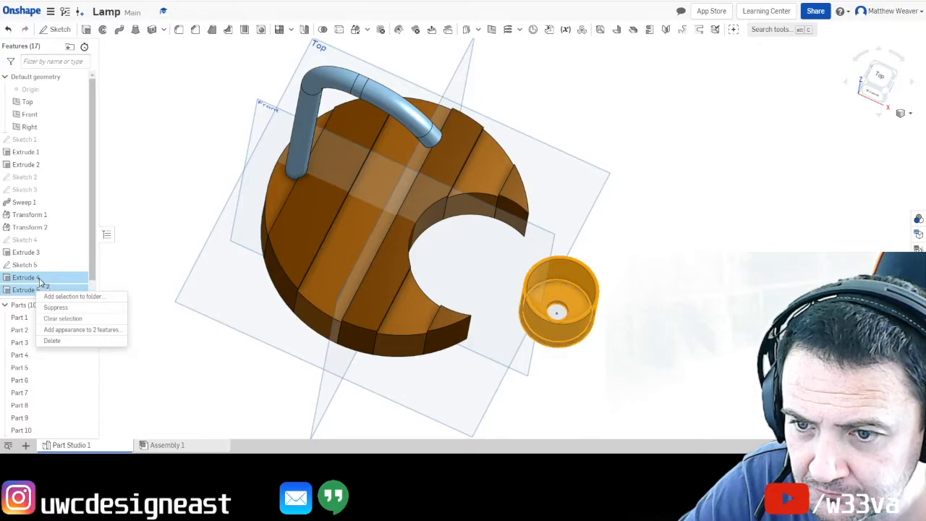
pyautogui.click(654, 275)
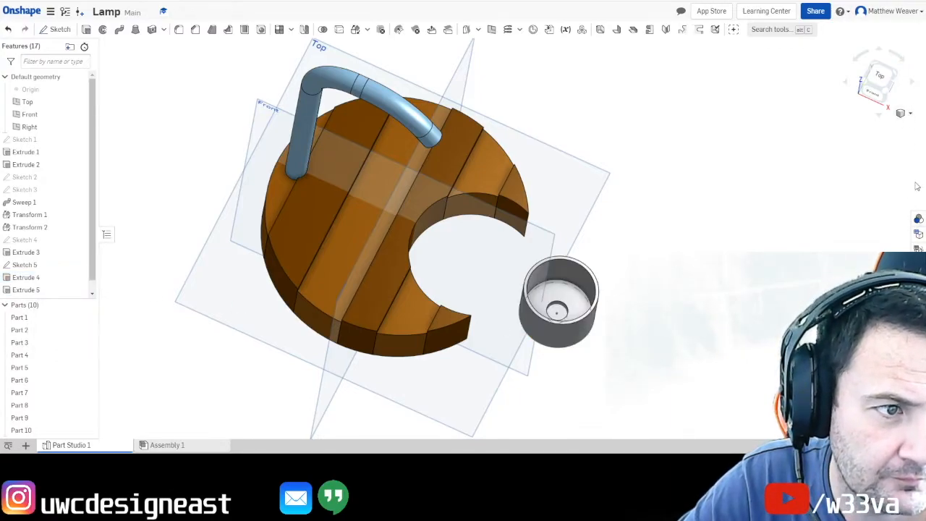
pyautogui.click(573, 303)
pyautogui.click(576, 286)
pyautogui.rightClick(577, 283)
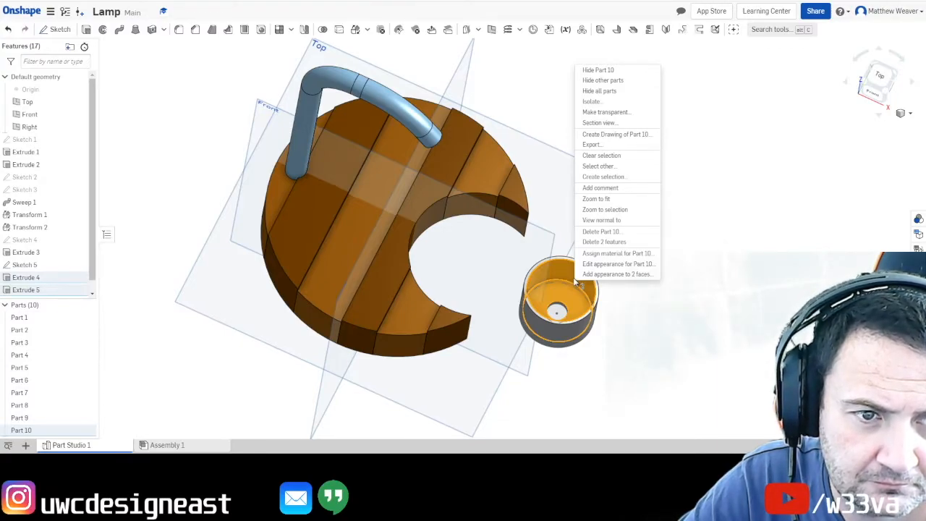
pyautogui.click(680, 314)
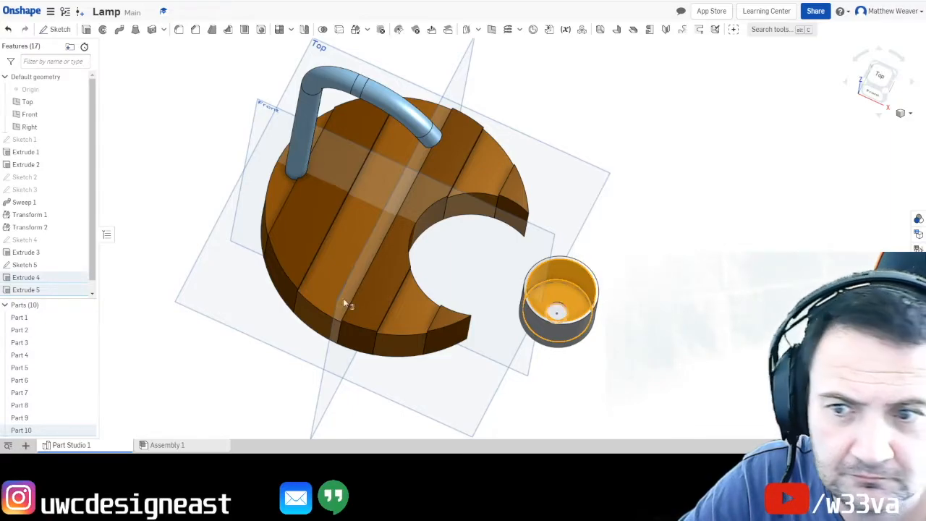
pyautogui.click(148, 333)
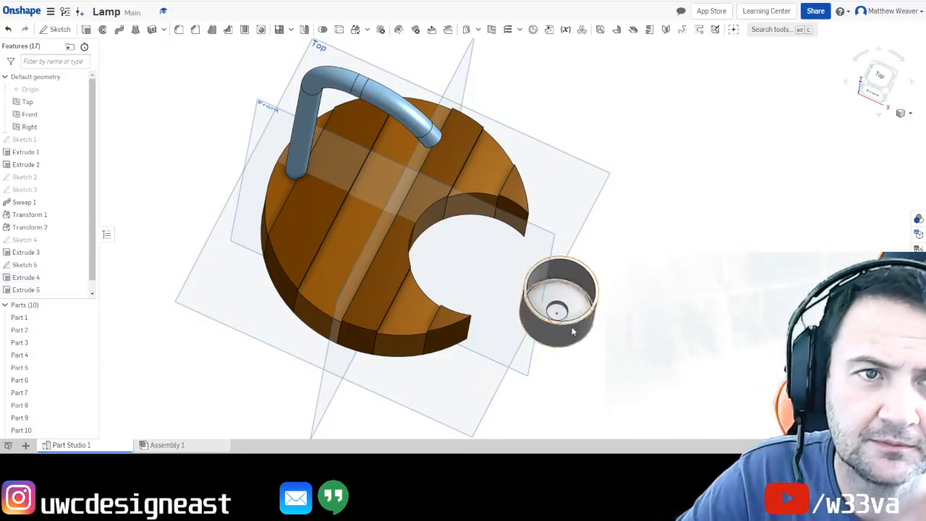
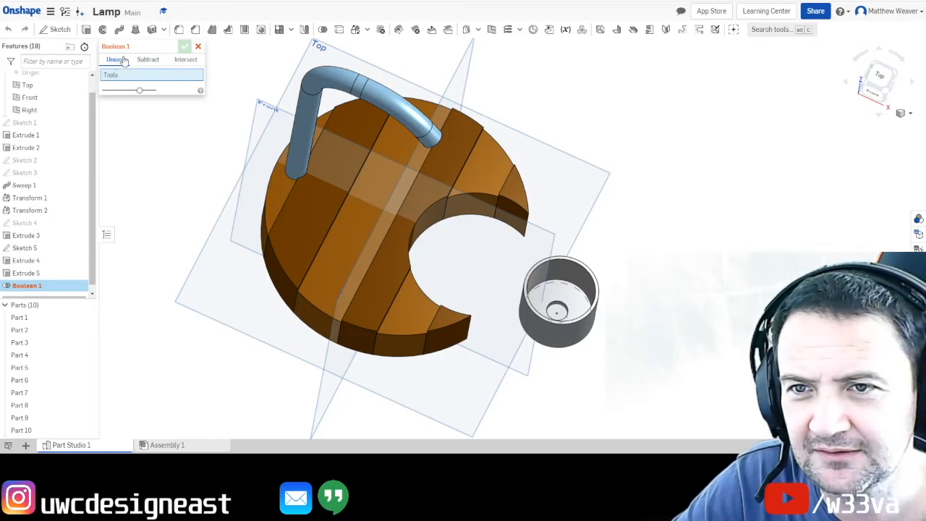
# - Try to combine the cup's bodies with a Boolean union, using Part 10 as the only tool
pyautogui.click(565, 301)
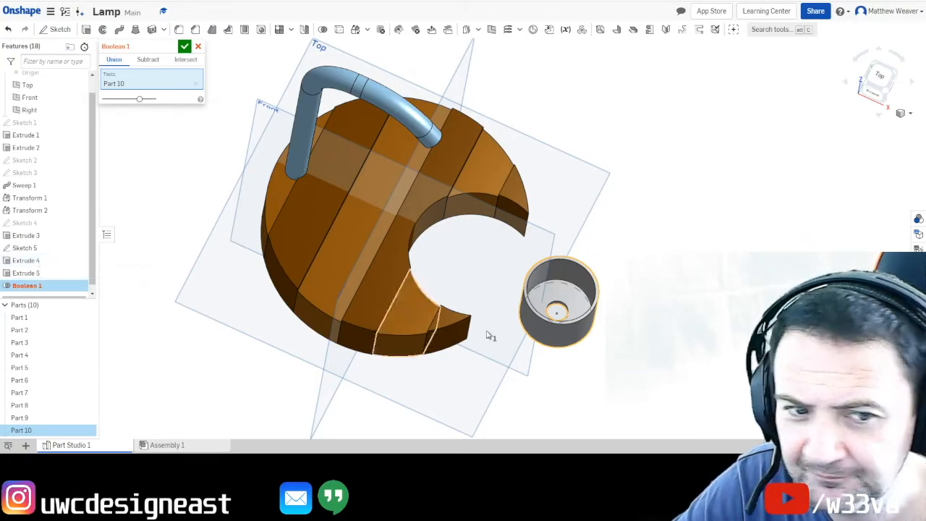
pyautogui.click(196, 86)
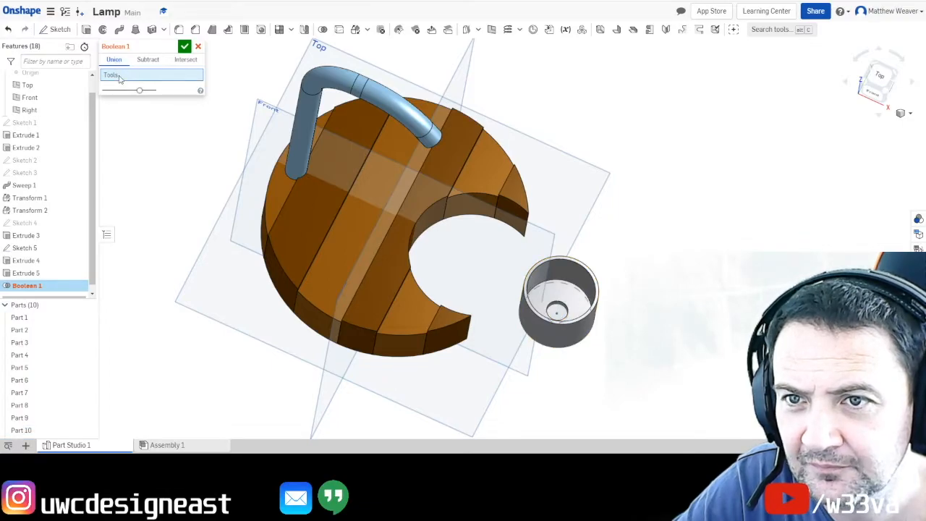
pyautogui.click(561, 295)
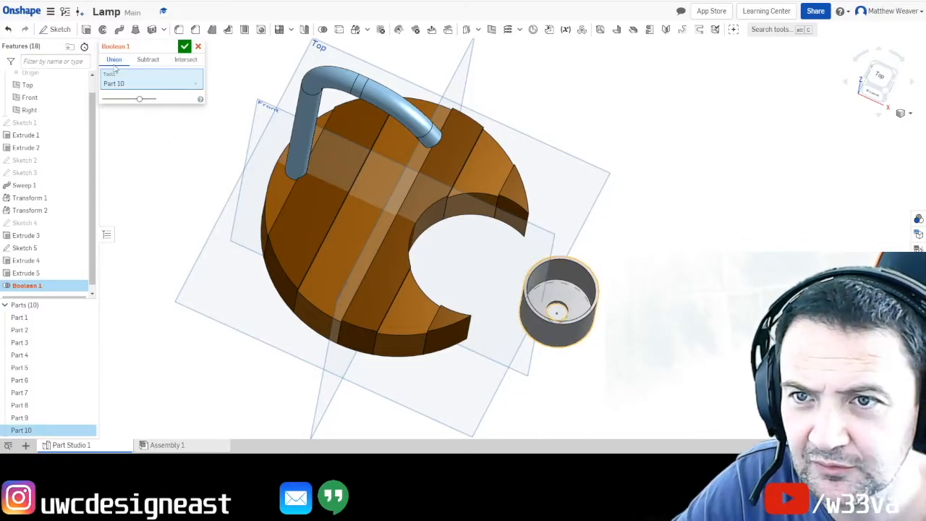
pyautogui.scroll(-2, 579, 327)
pyautogui.scroll(5, 611, 334)
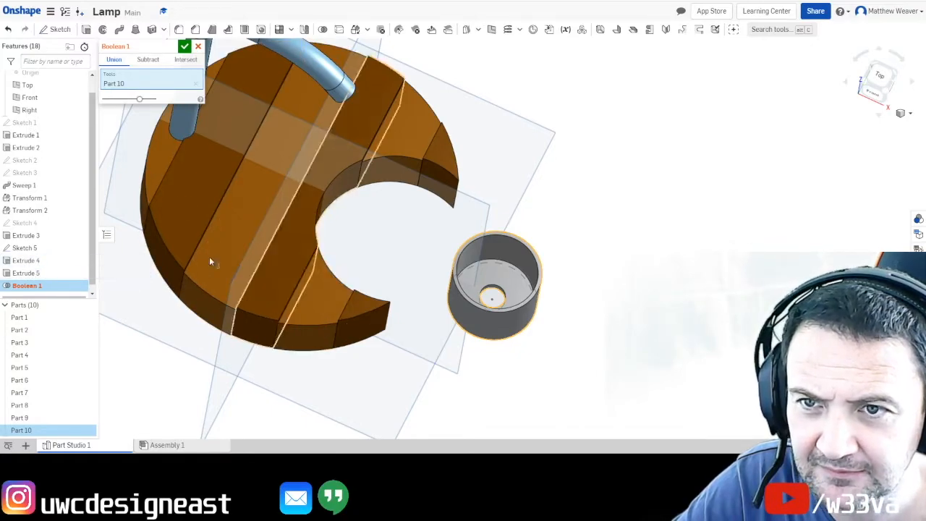
pyautogui.click(183, 46)
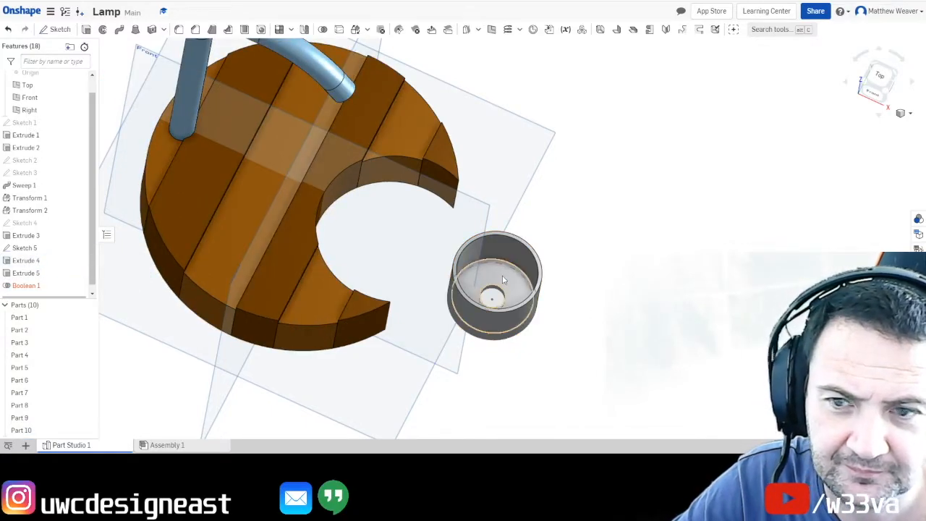
pyautogui.moveTo(29, 285)
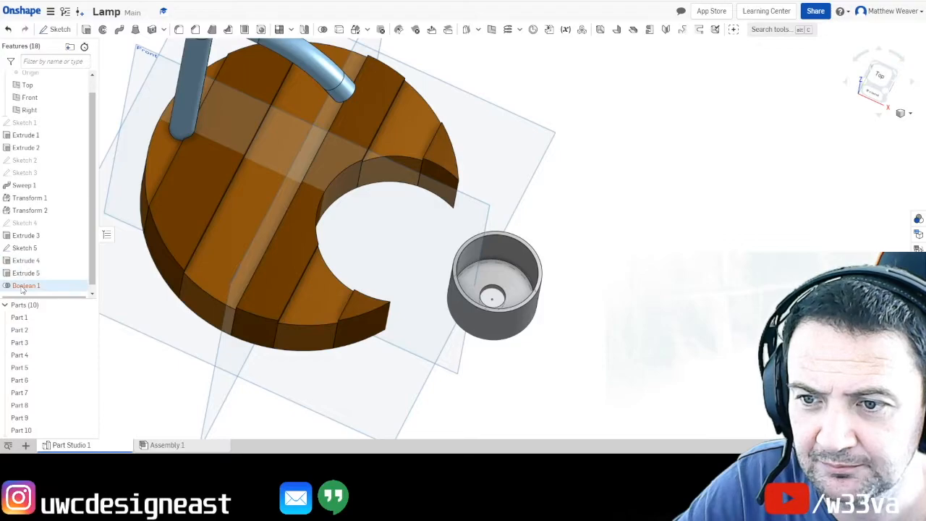
pyautogui.rightClick(24, 288)
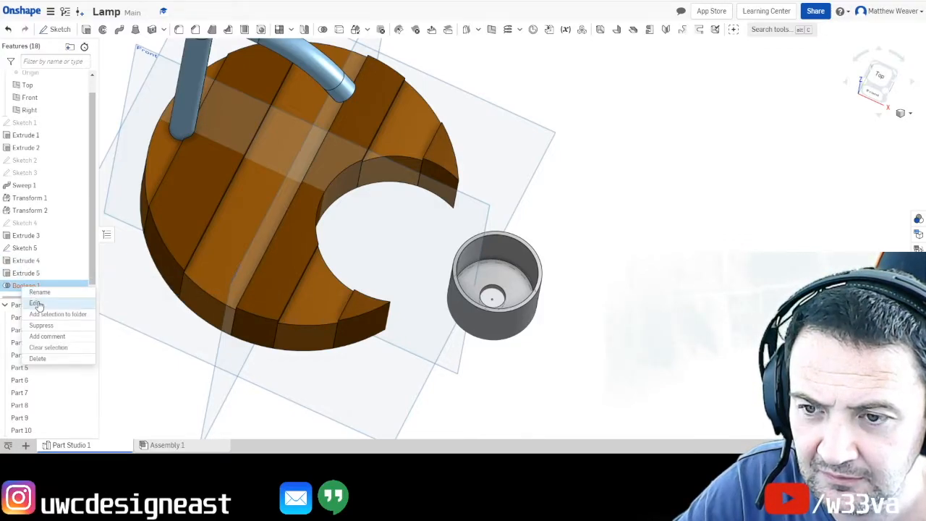
pyautogui.click(36, 303)
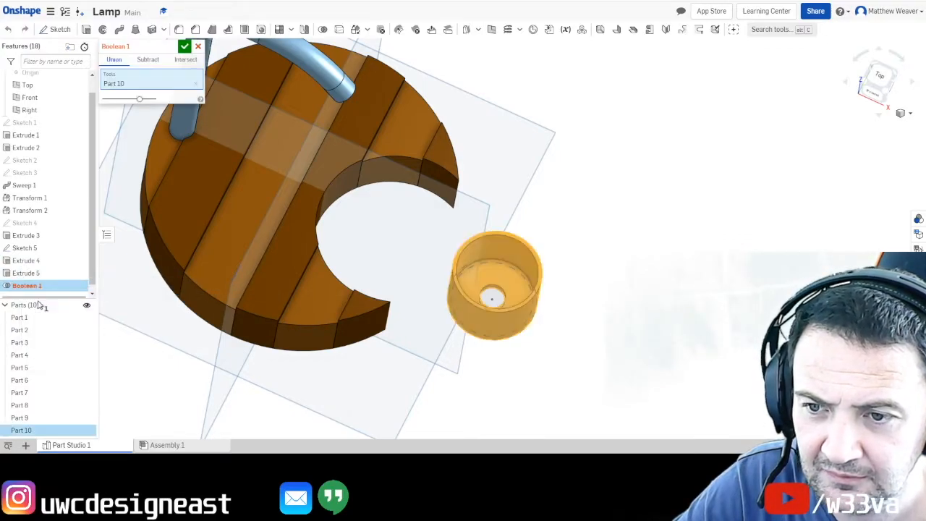
pyautogui.click(195, 84)
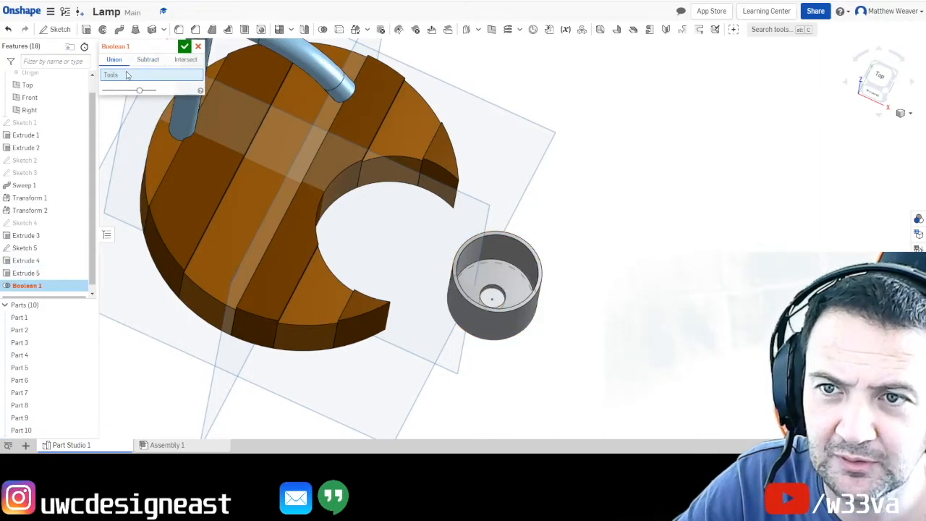
pyautogui.click(873, 97)
pyautogui.click(891, 94)
pyautogui.scroll(-5, 654, 283)
pyautogui.scroll(9, 644, 282)
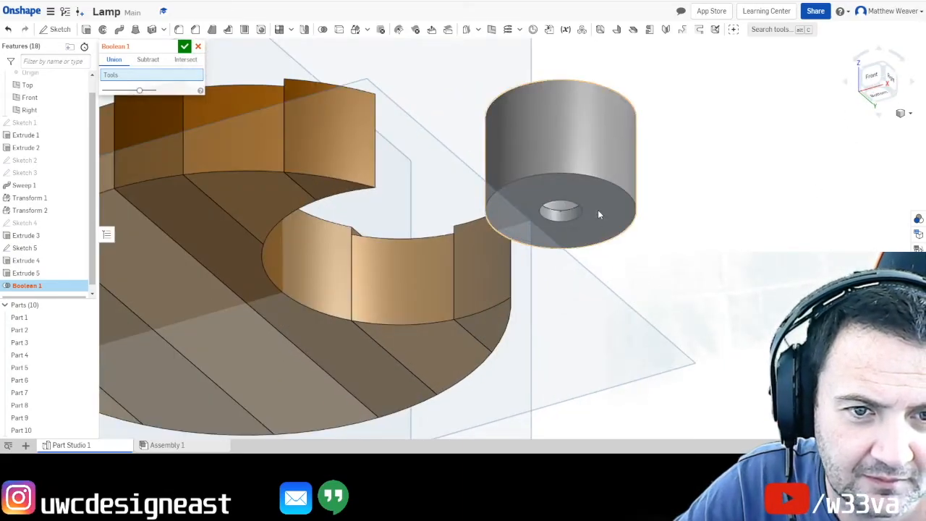
pyautogui.click(626, 138)
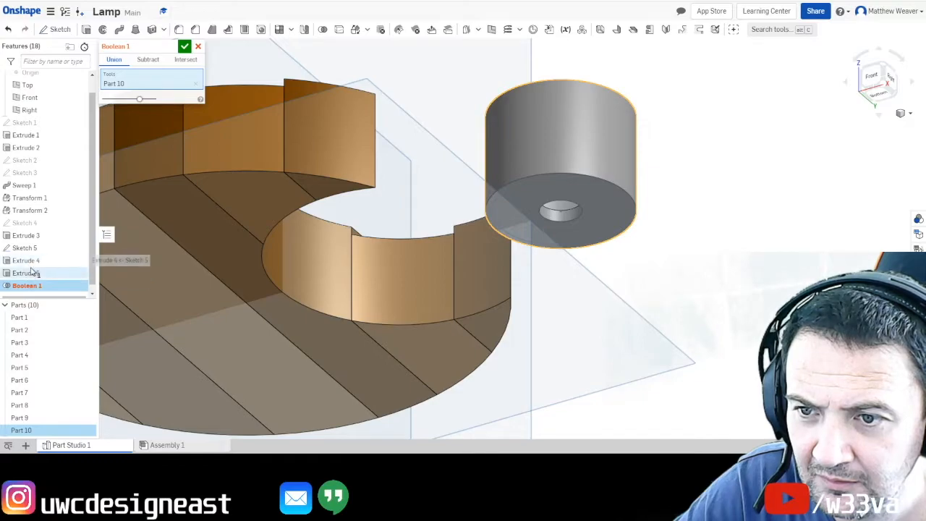
pyautogui.moveTo(717, 296); pyautogui.dragTo(562, 134)
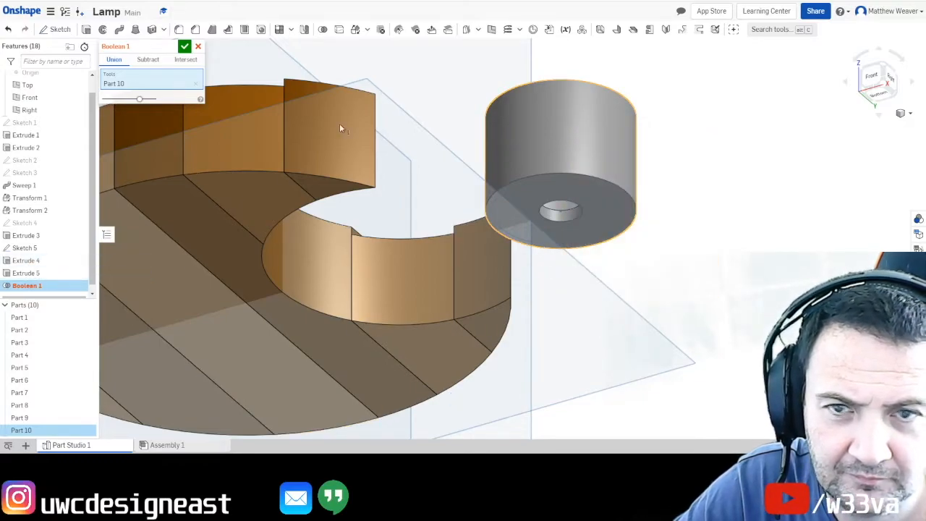
pyautogui.click(197, 47)
# - Delete the Boolean union feature and the extrude that forms the cup's wall
pyautogui.rightClick(51, 285)
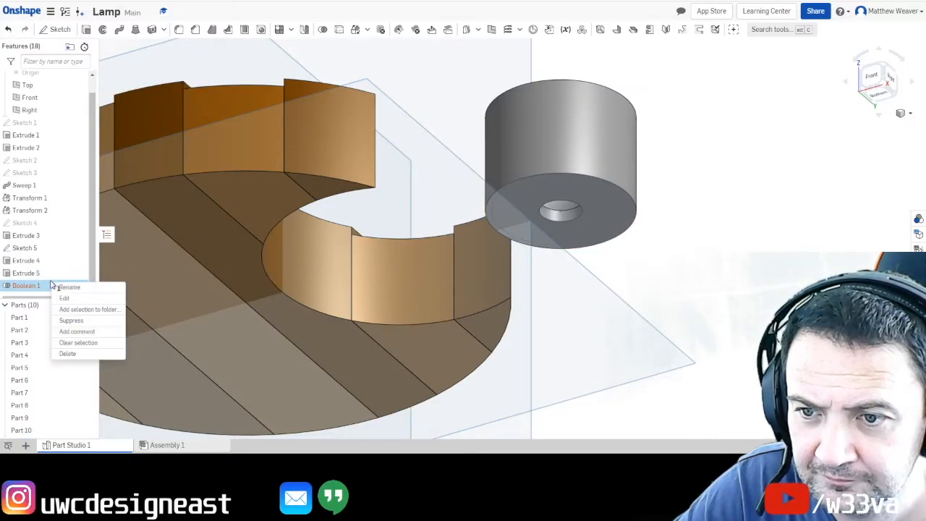
pyautogui.click(68, 354)
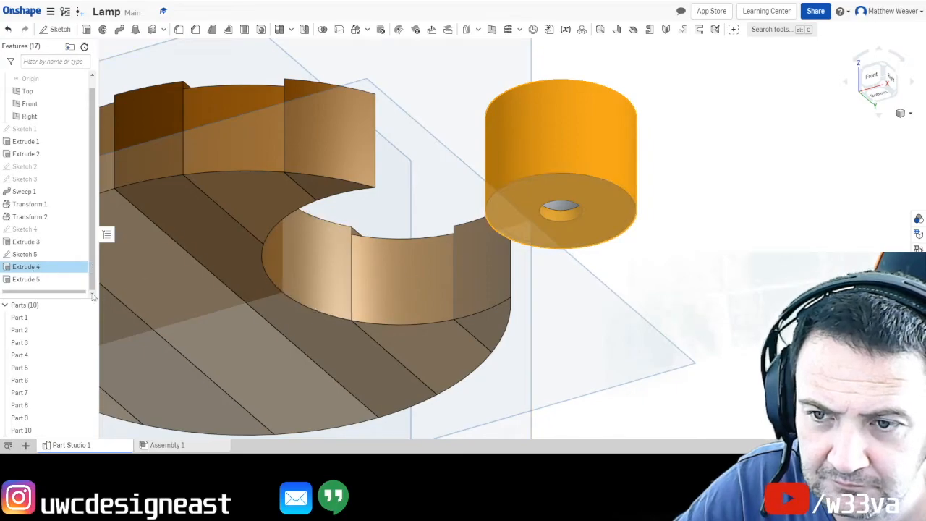
pyautogui.click(57, 281)
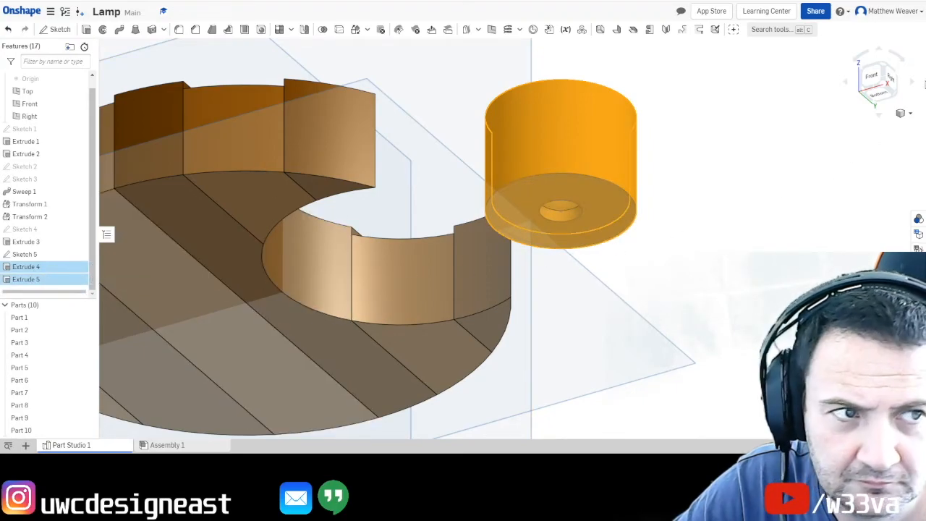
pyautogui.click(881, 69)
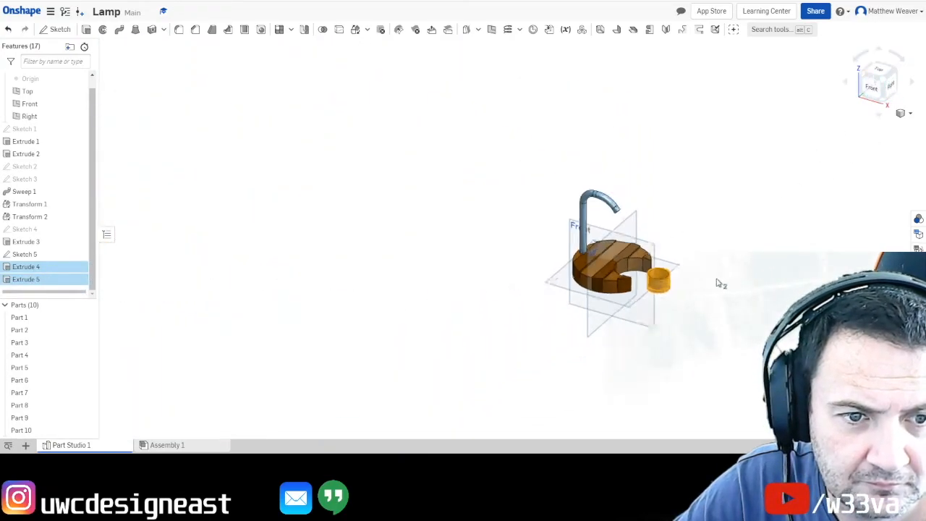
pyautogui.scroll(5, 707, 275)
pyautogui.click(52, 255)
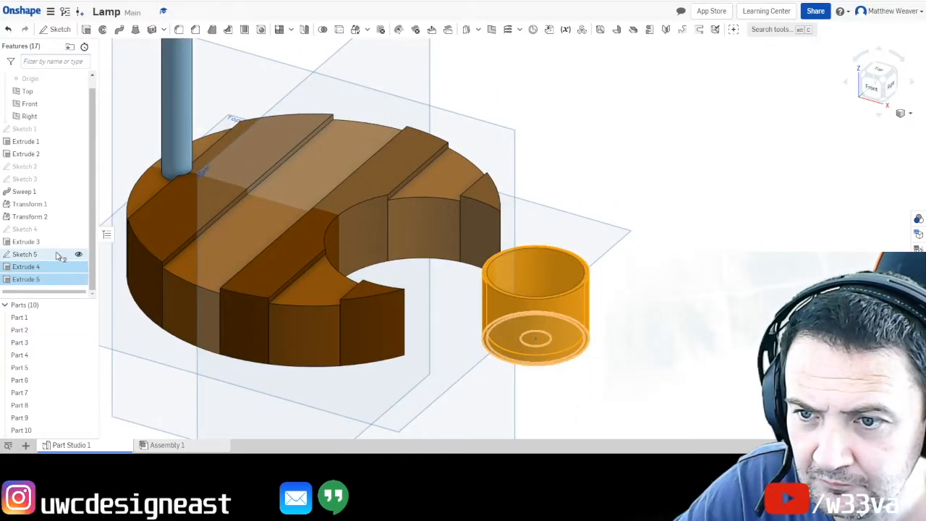
pyautogui.click(599, 361)
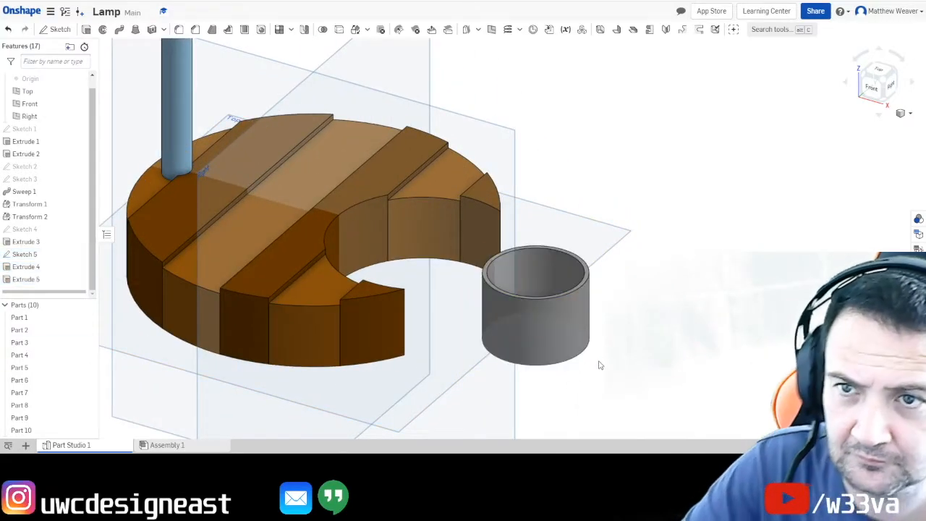
pyautogui.rightClick(64, 283)
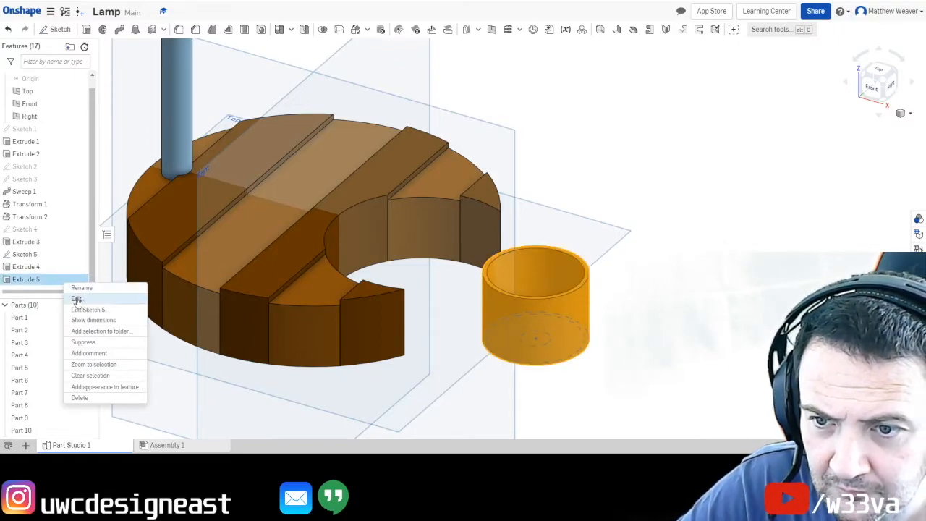
pyautogui.click(79, 397)
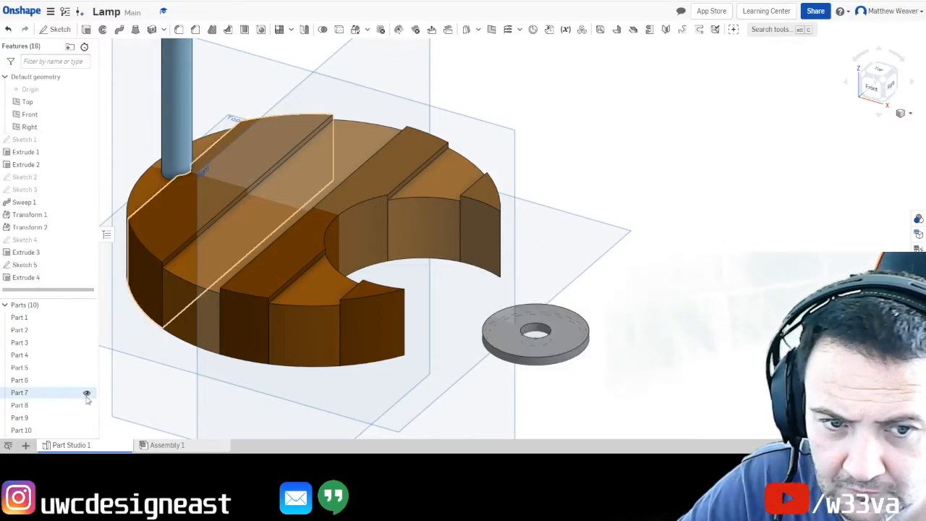
pyautogui.click(26, 277)
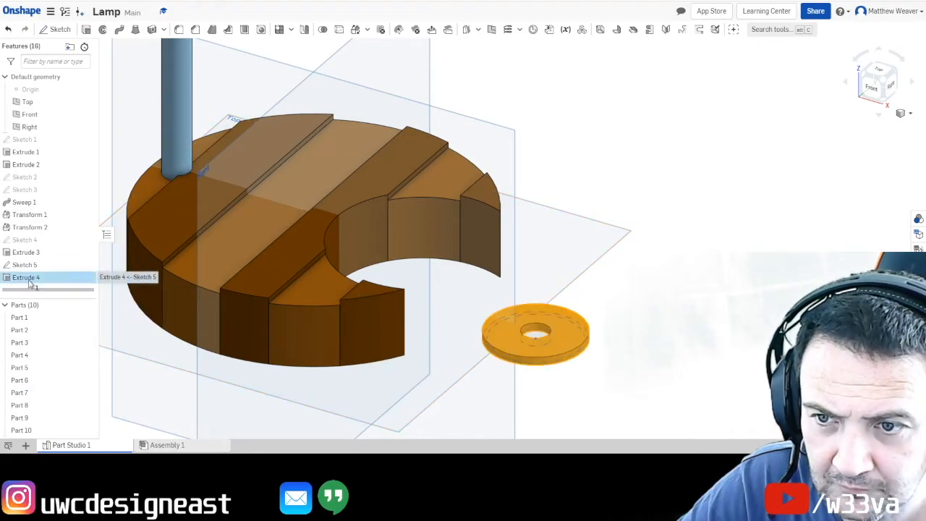
pyautogui.click(689, 314)
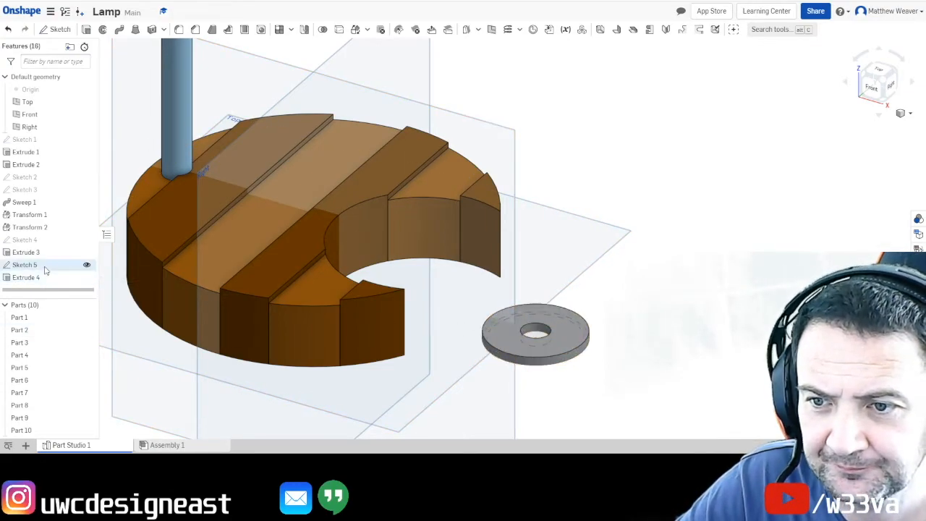
pyautogui.click(86, 265)
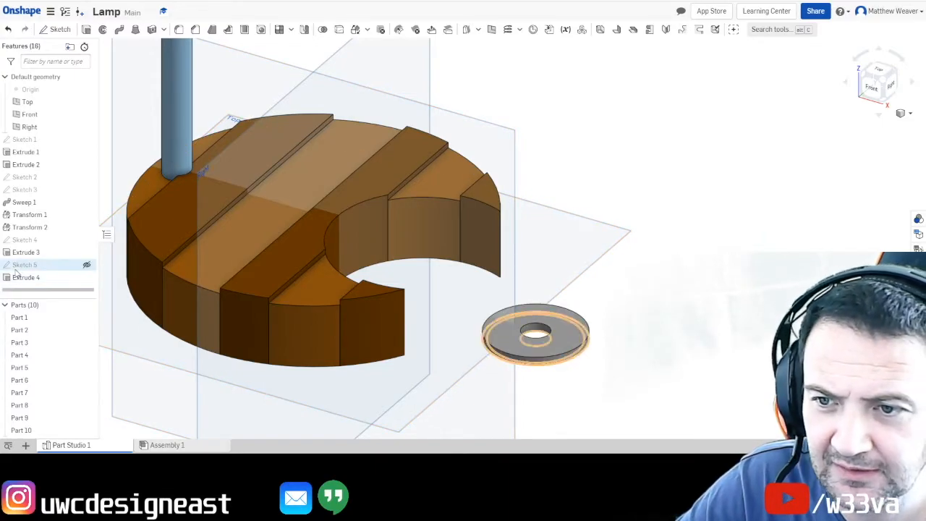
pyautogui.click(86, 265)
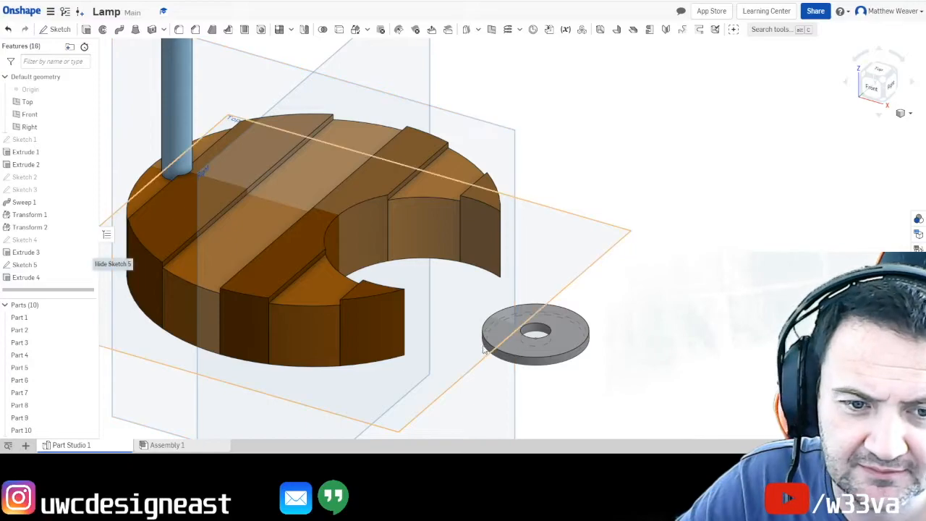
# - Extrude the thin outer ring of the circle sketch 25 mm upward, adding it to the holed disc (Part 10)
pyautogui.click(880, 99)
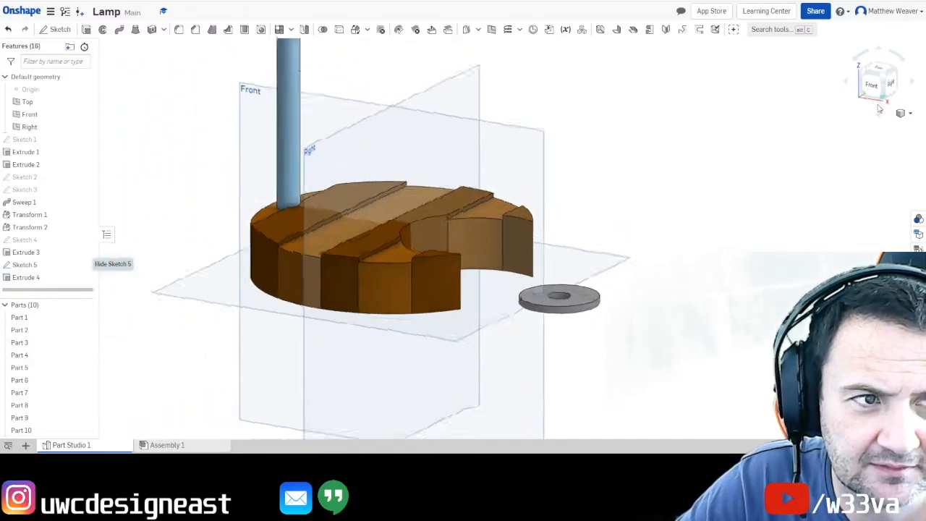
pyautogui.scroll(-3, 629, 271)
pyautogui.scroll(7, 629, 270)
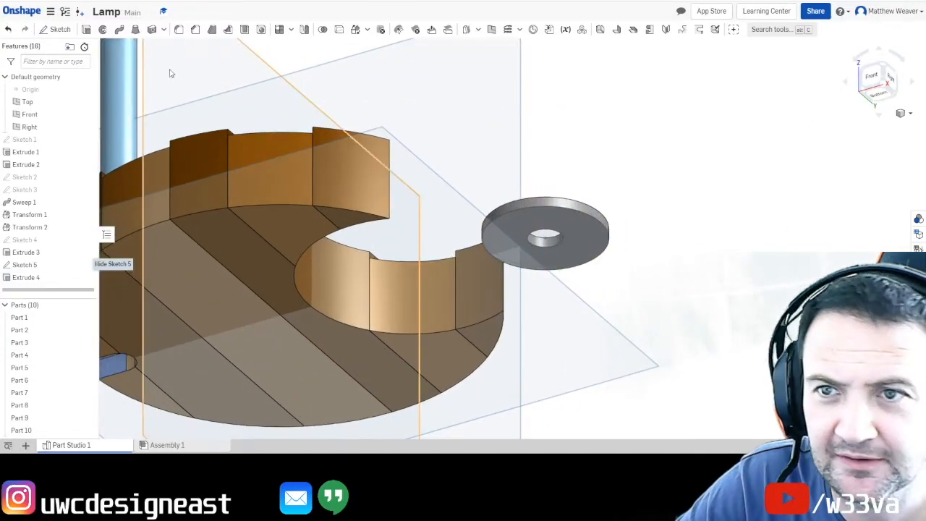
pyautogui.hotkey('shift', 'e')
pyautogui.click(518, 212)
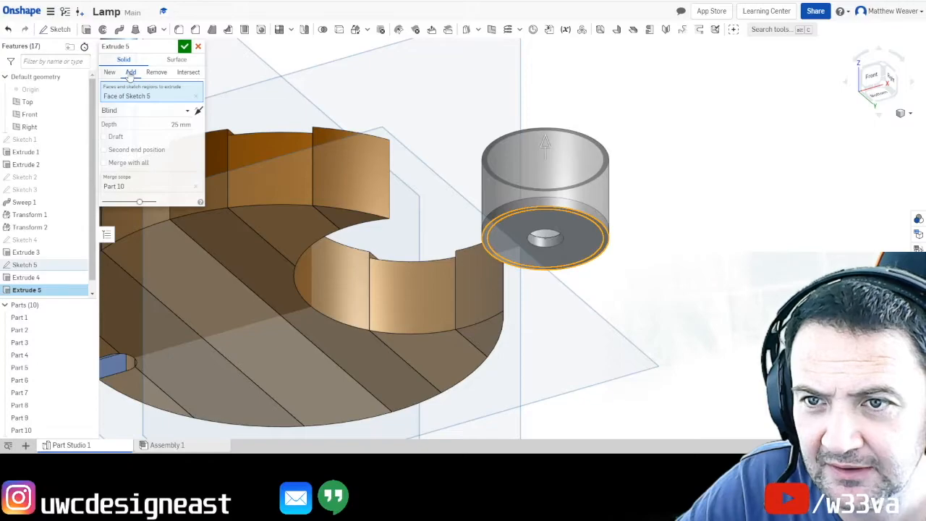
pyautogui.click(883, 66)
pyautogui.scroll(3, 657, 281)
pyautogui.scroll(-4, 658, 281)
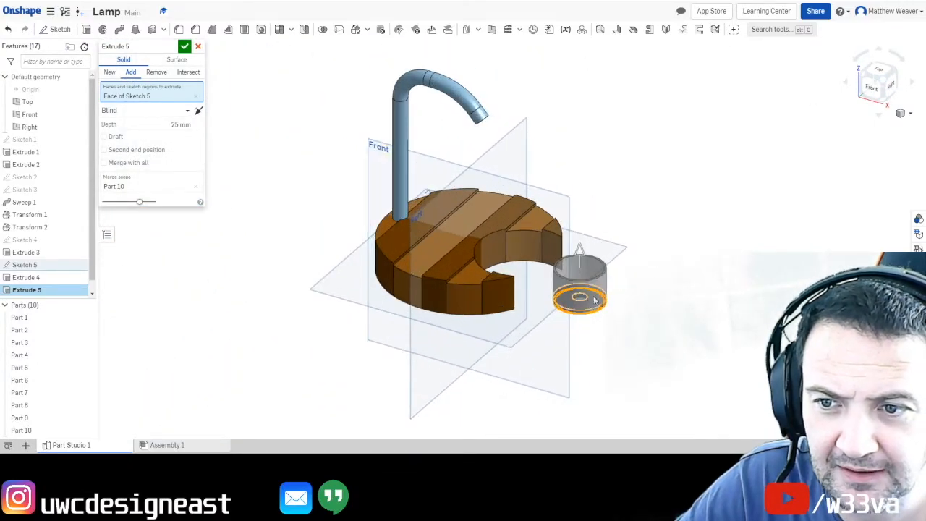
pyautogui.scroll(-2, 600, 300)
pyautogui.click(184, 45)
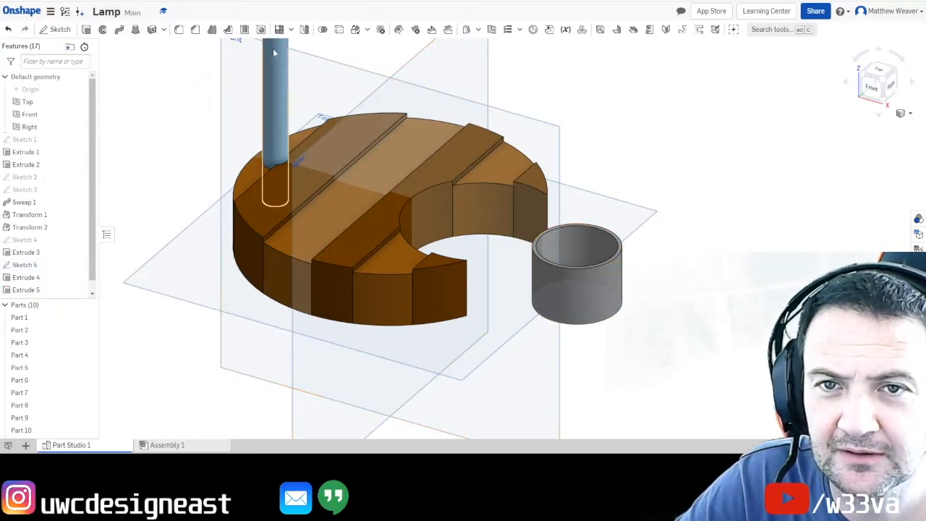
# - Start a part transform and set its type to Transform by mate connectors
pyautogui.click(355, 29)
pyautogui.moveTo(673, 170); pyautogui.dragTo(695, 248, button='middle')
pyautogui.click(884, 98)
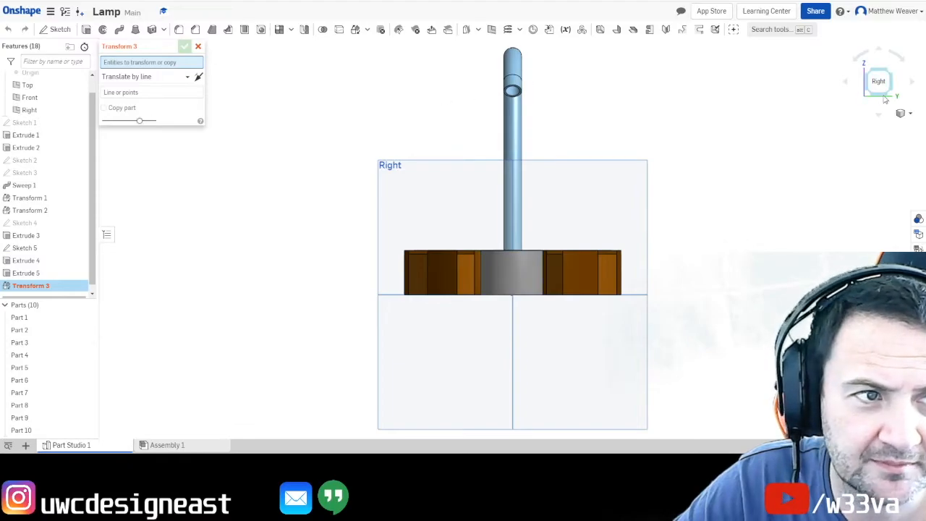
pyautogui.click(880, 53)
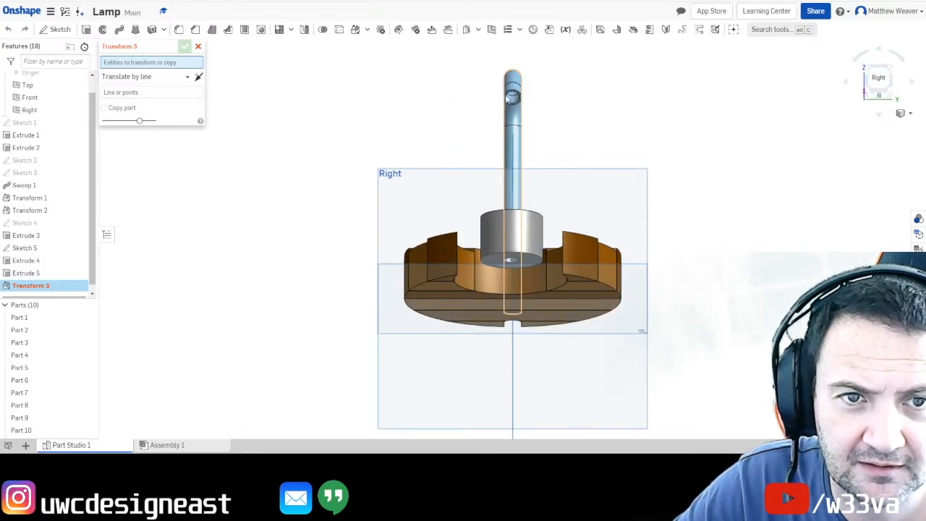
pyautogui.click(189, 80)
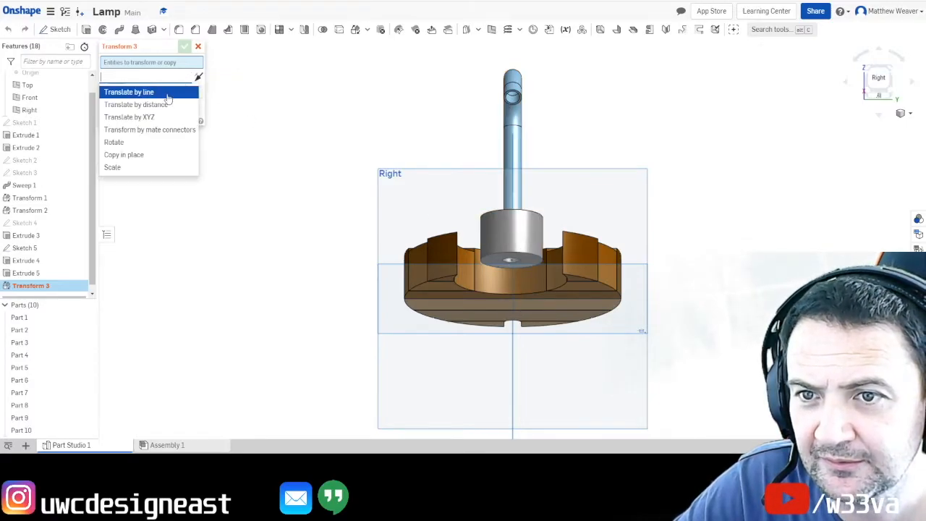
pyautogui.click(145, 128)
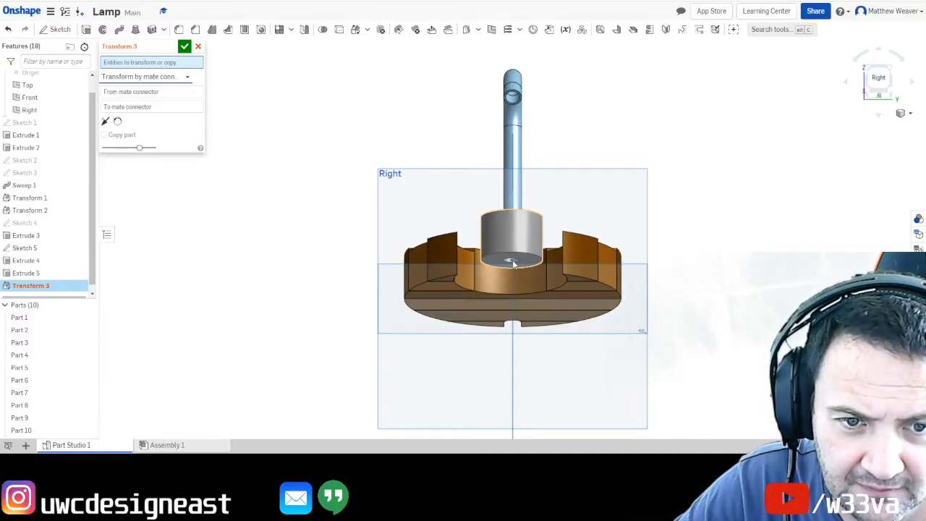
# - Set the from connector at the centre of the cup's bottom hole and the to connector at the tube's open end, and accept the transform
pyautogui.scroll(-3, 511, 272)
pyautogui.scroll(10, 513, 265)
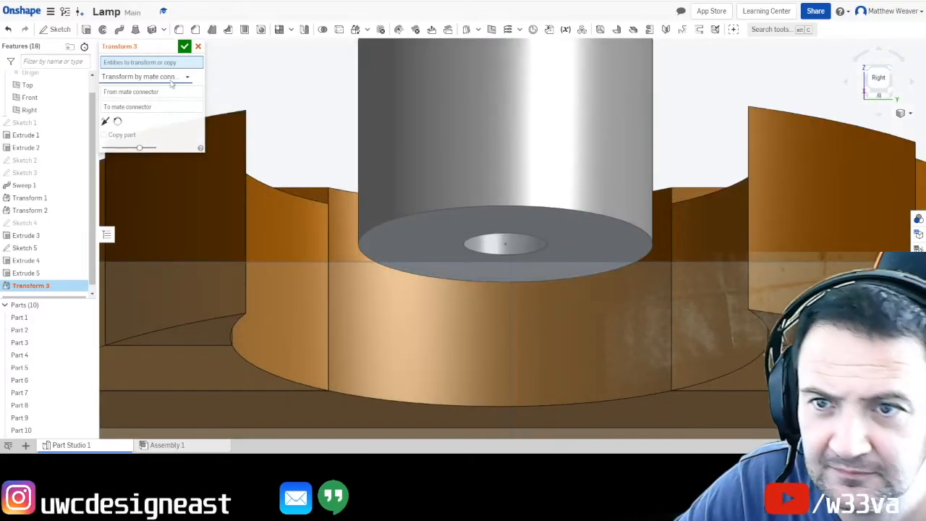
pyautogui.click(131, 93)
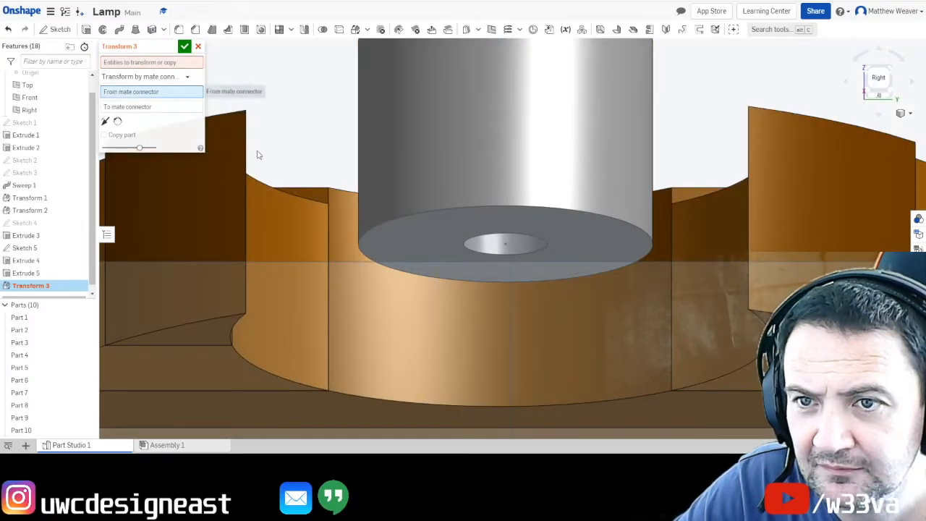
pyautogui.click(506, 243)
pyautogui.press('f')
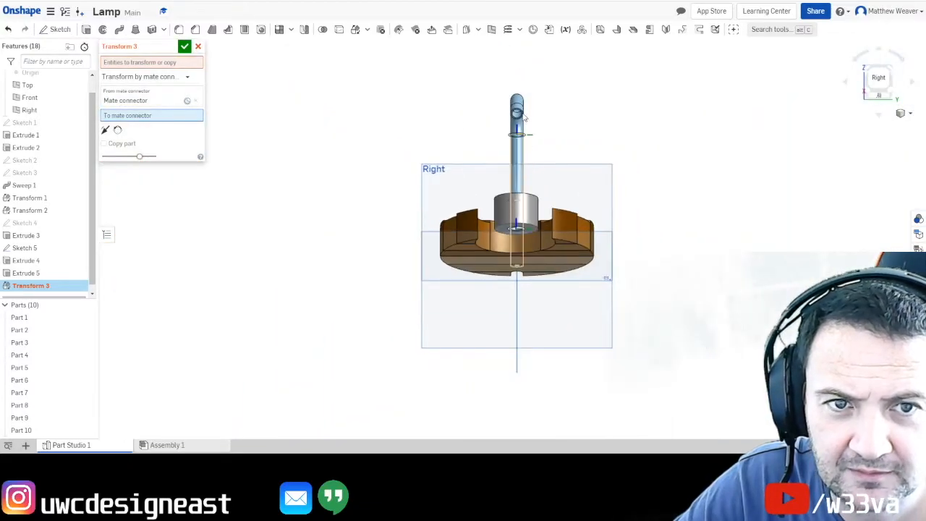
pyautogui.scroll(5, 509, 121)
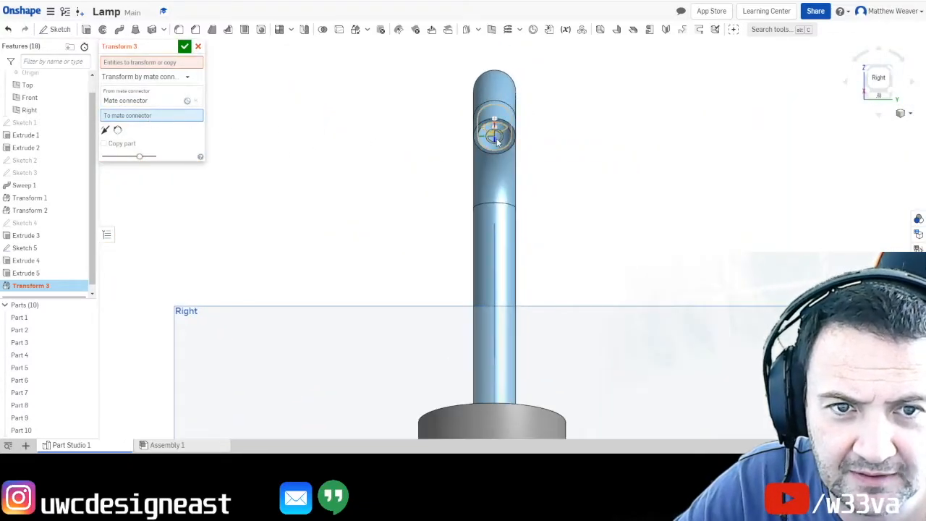
pyautogui.click(492, 150)
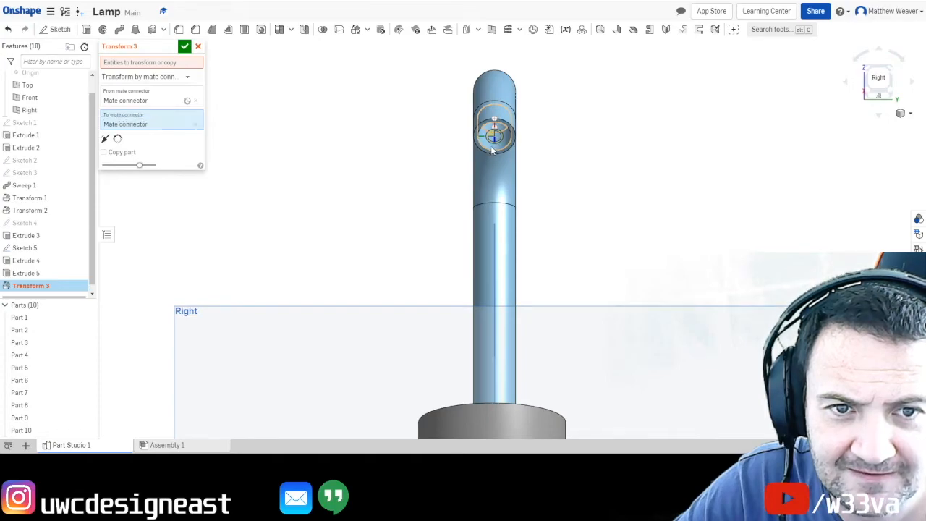
pyautogui.click(185, 47)
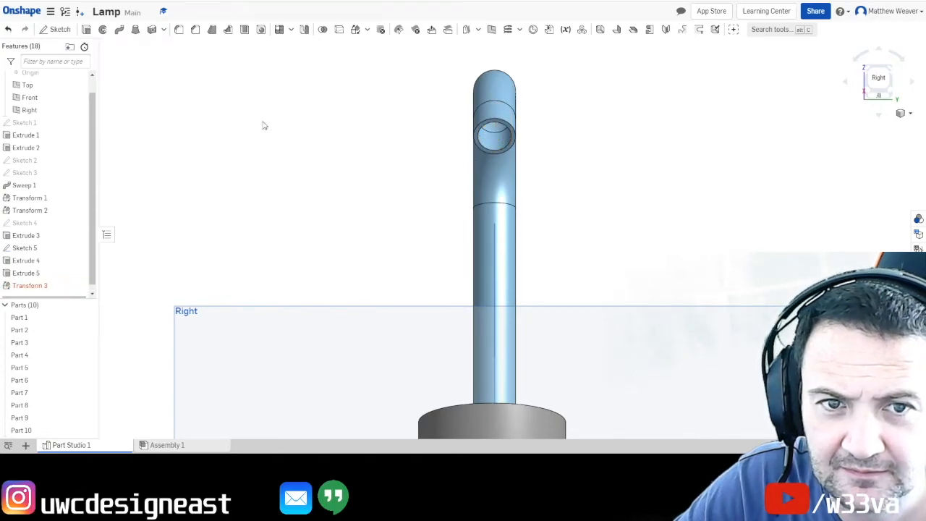
pyautogui.scroll(5, 570, 192)
pyautogui.scroll(-10, 585, 231)
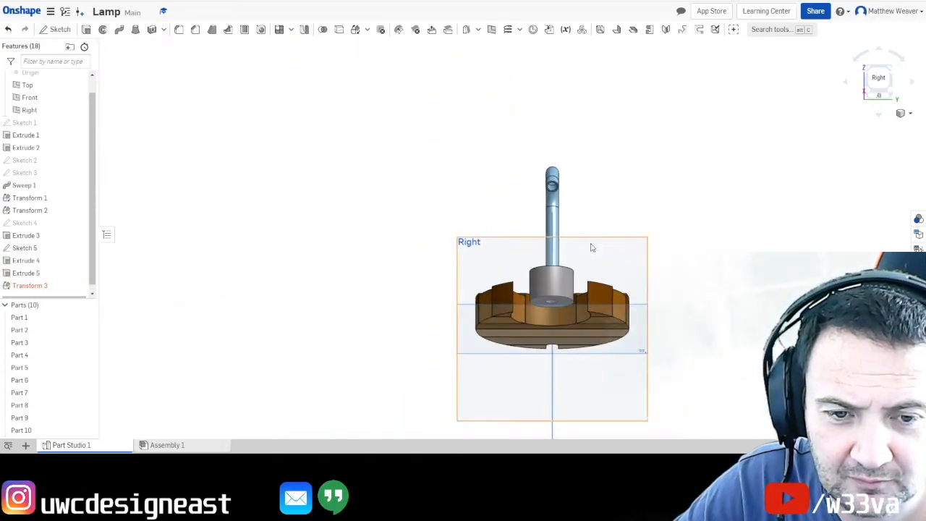
# - Delete the mate-connector transform that moved the cup onto the tube's end
pyautogui.rightClick(34, 286)
pyautogui.click(49, 358)
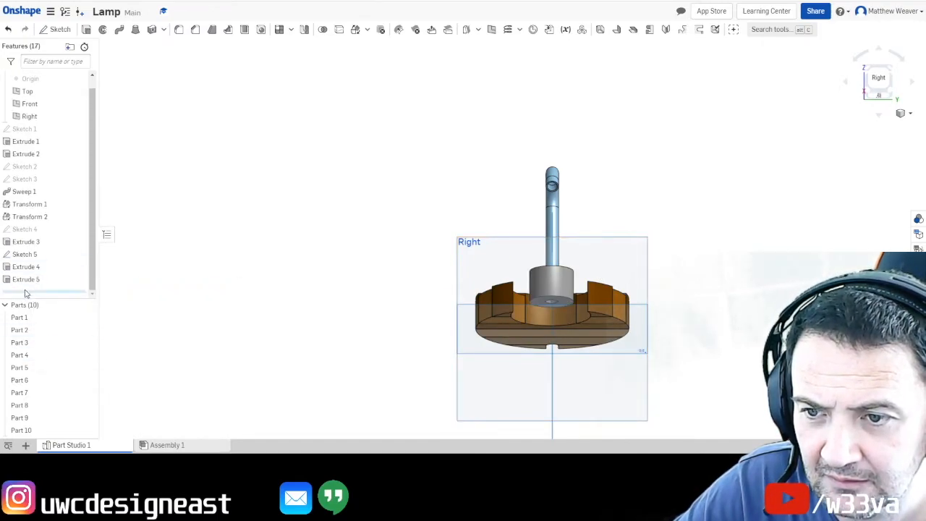
# - Try deleting the extrude that forms the holed disc, and undo the deletion
pyautogui.keyDown('shift'); pyautogui.click(29, 268); pyautogui.keyUp('shift')
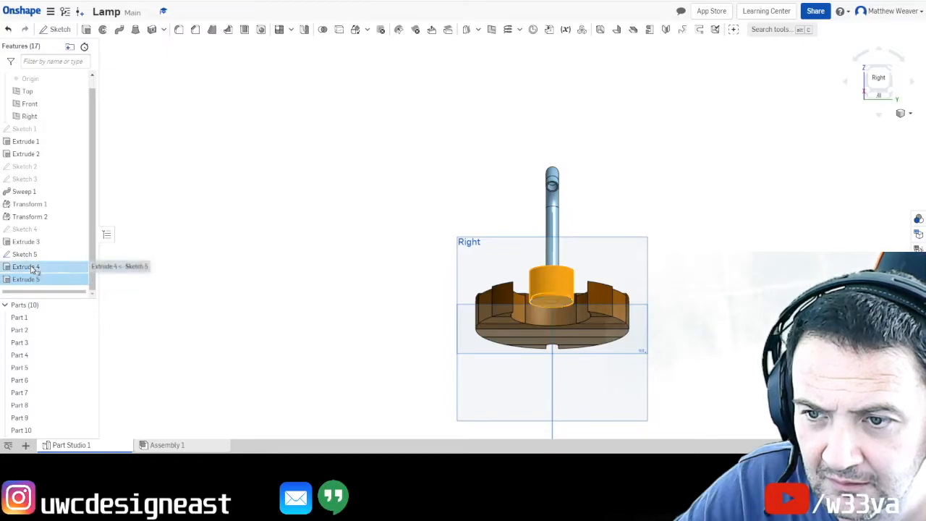
pyautogui.rightClick(35, 269)
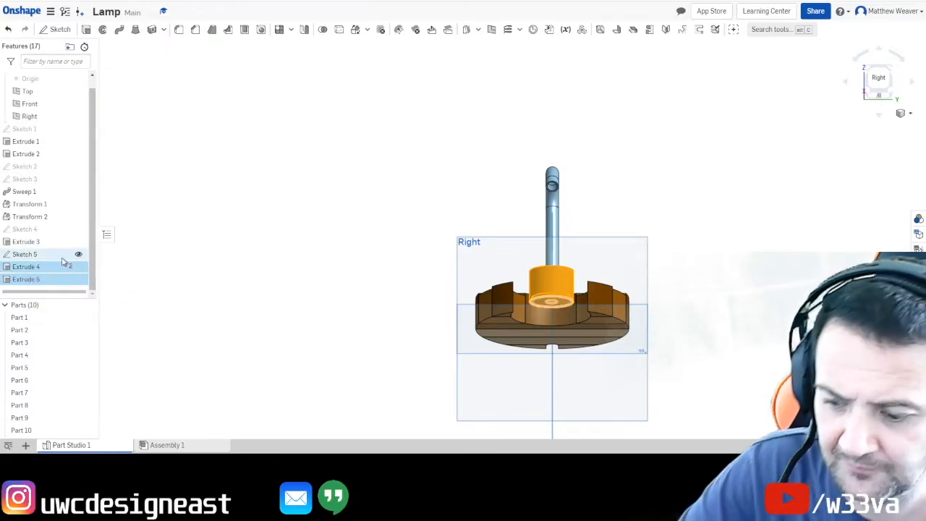
pyautogui.click(205, 295)
pyautogui.click(43, 267)
pyautogui.rightClick(38, 267)
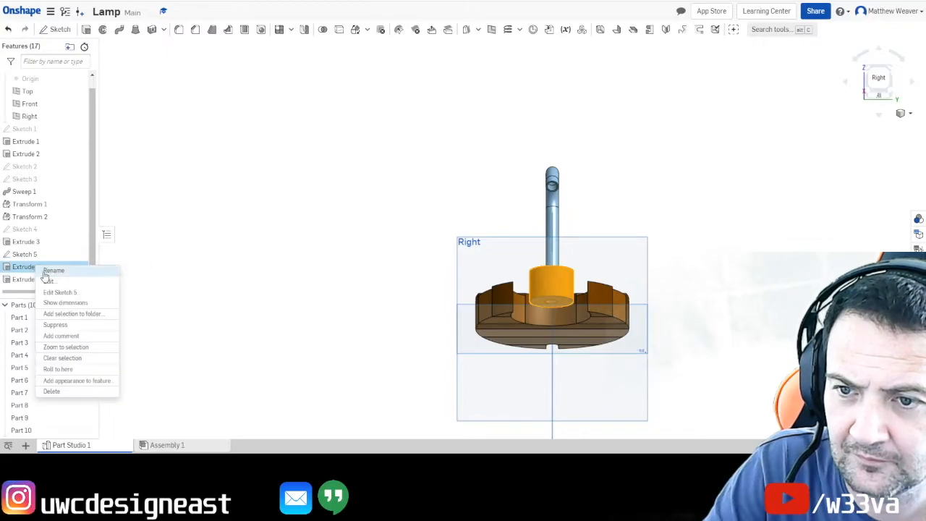
pyautogui.click(51, 390)
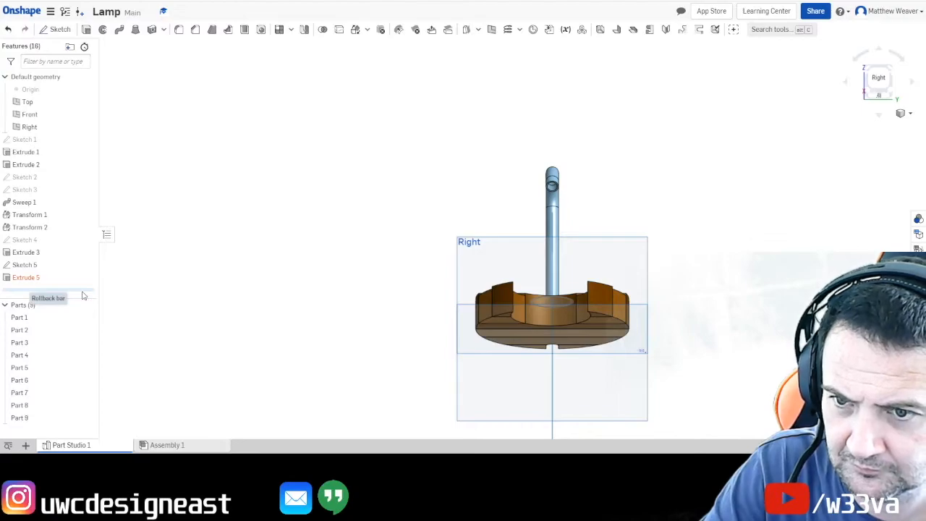
pyautogui.hotkey('ctrl', 'z')
# - Delete the extrude that forms the cup's wall and show the disc's circle sketch (Sketch 5)
pyautogui.rightClick(32, 290)
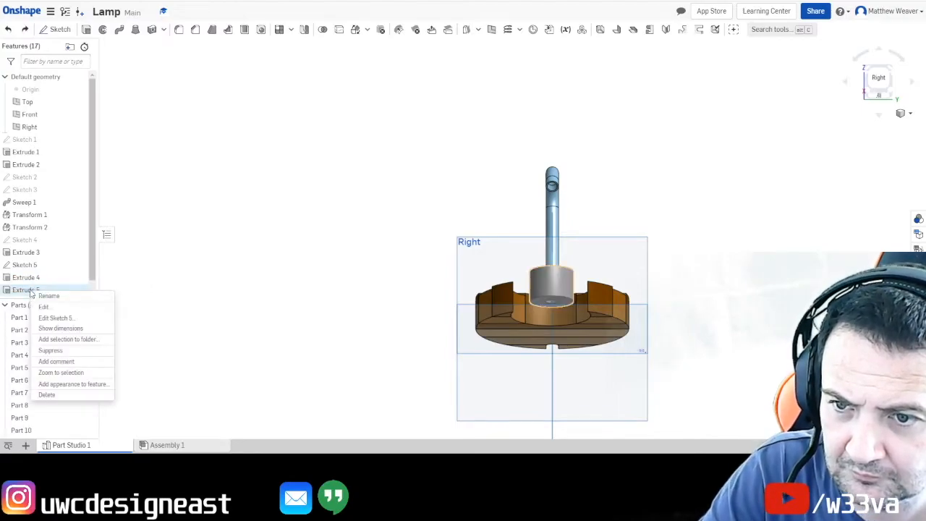
pyautogui.click(42, 394)
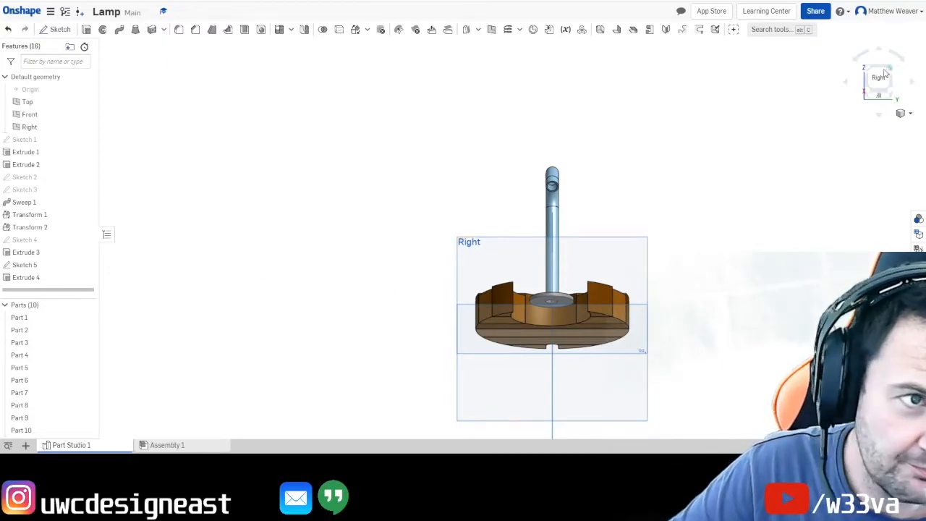
pyautogui.click(870, 68)
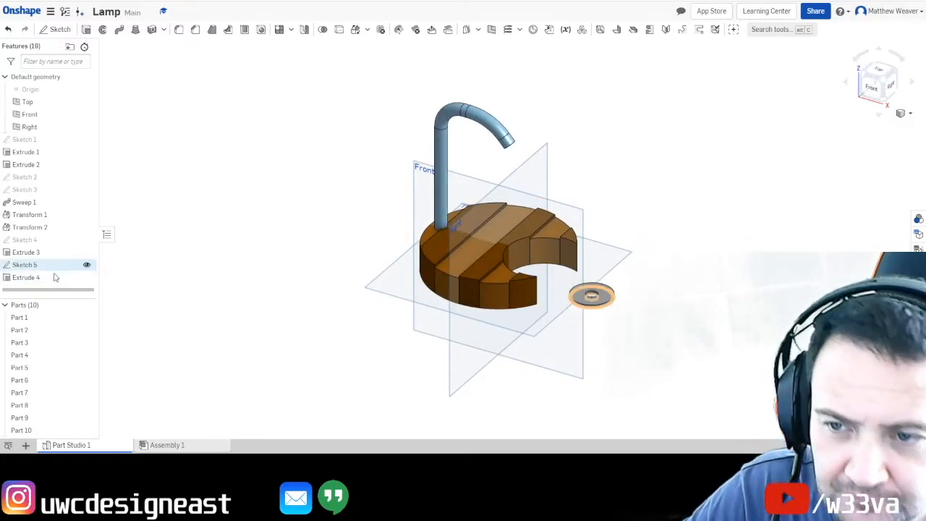
pyautogui.scroll(5, 697, 339)
pyautogui.scroll(-3, 554, 306)
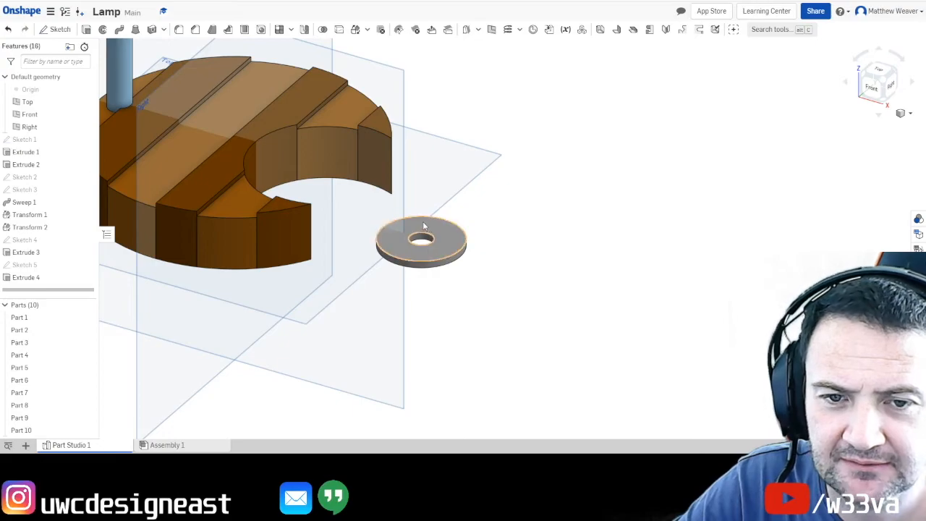
pyautogui.moveTo(454, 265); pyautogui.dragTo(567, 281, button='middle')
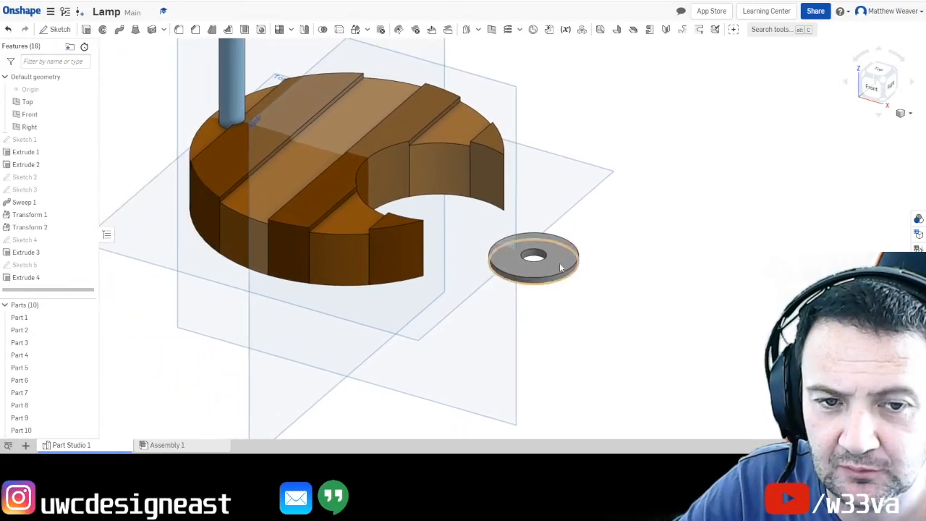
pyautogui.click(86, 264)
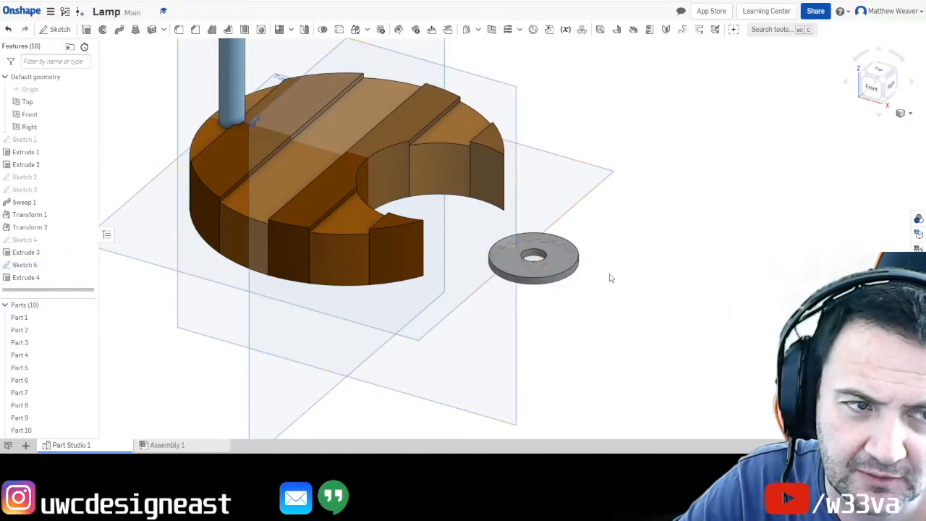
# - Extrude the thin outer ring of the circle sketch 25 mm downward, adding it to the holed disc (Part 10)
pyautogui.click(885, 106)
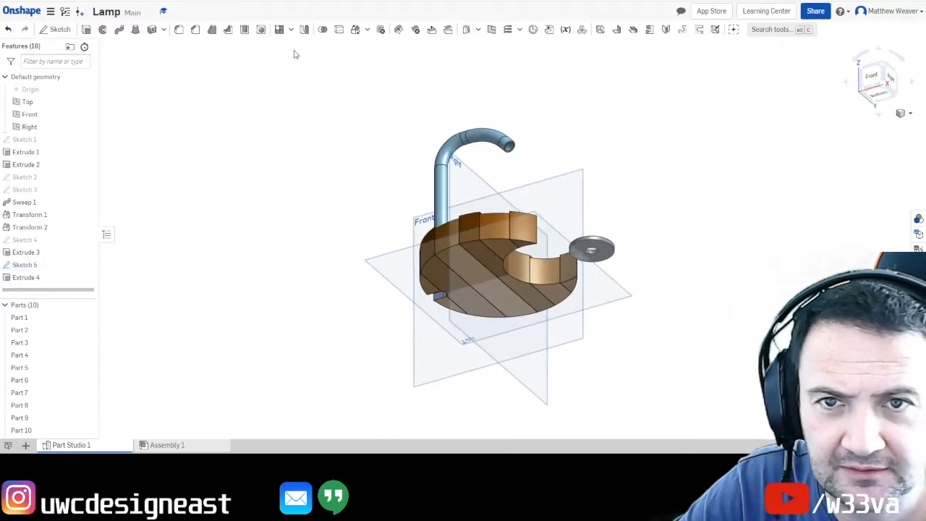
pyautogui.click(86, 28)
pyautogui.scroll(5, 615, 261)
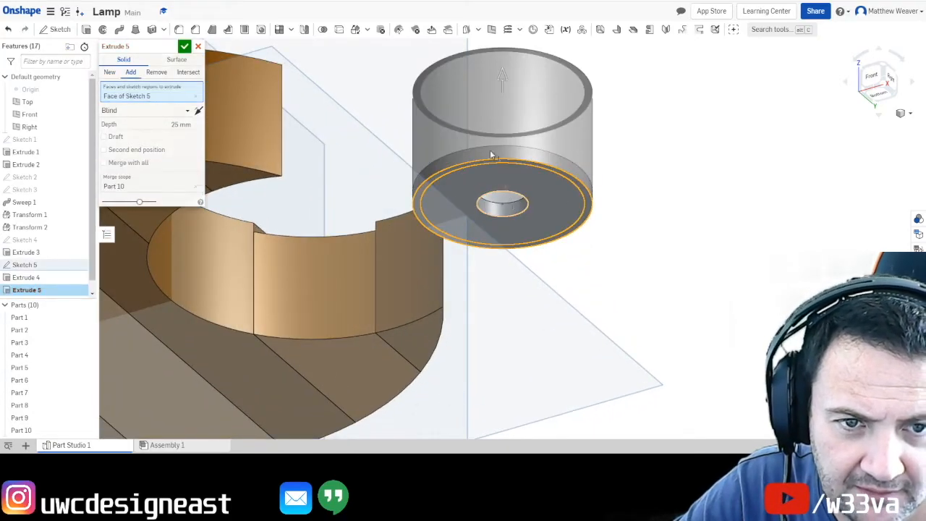
pyautogui.moveTo(504, 68); pyautogui.dragTo(501, 302)
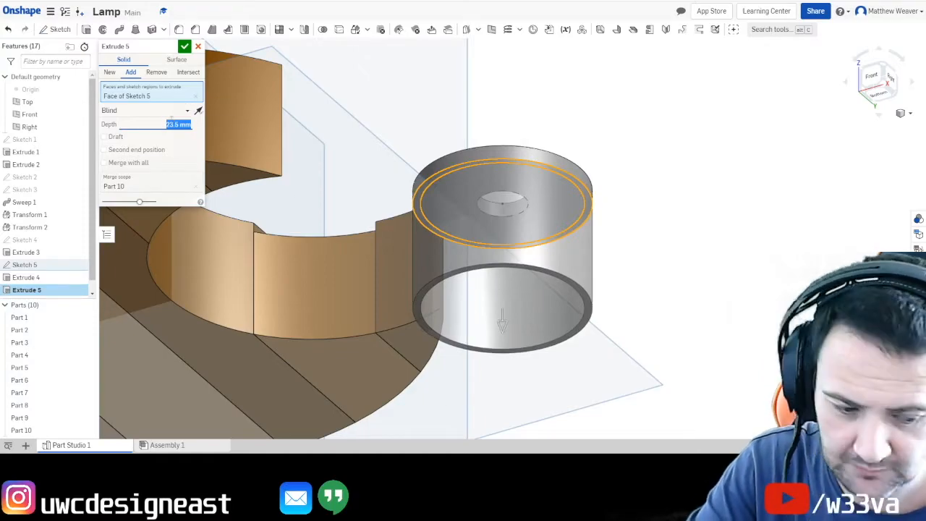
pyautogui.write('2')
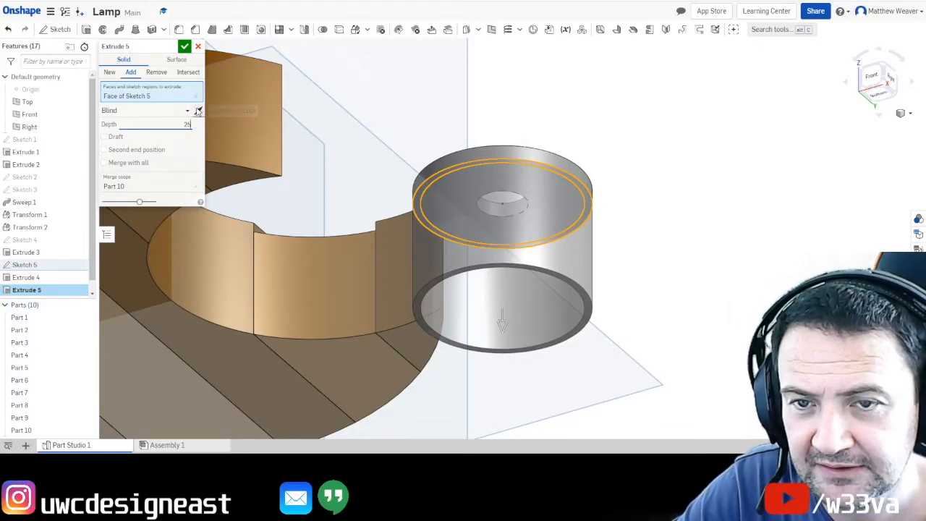
pyautogui.write('5')
pyautogui.click(199, 110)
pyautogui.click(198, 110)
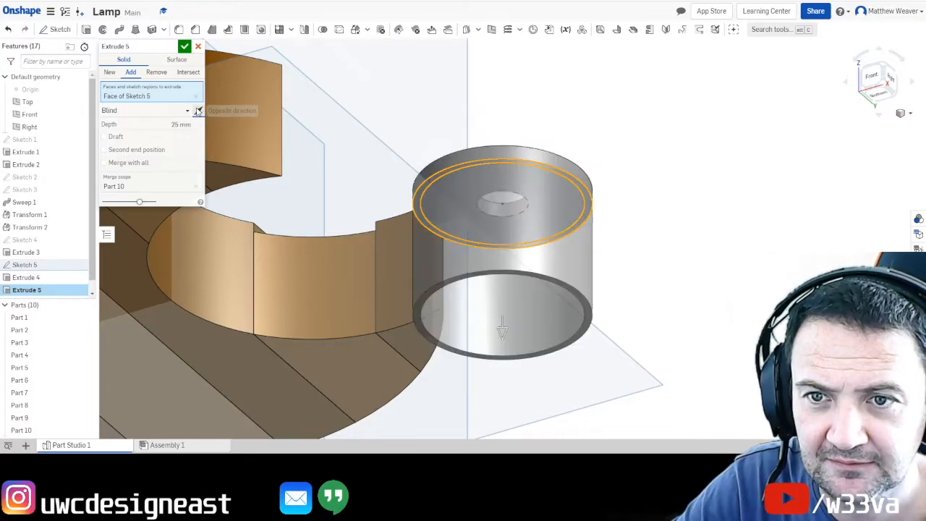
pyautogui.click(183, 49)
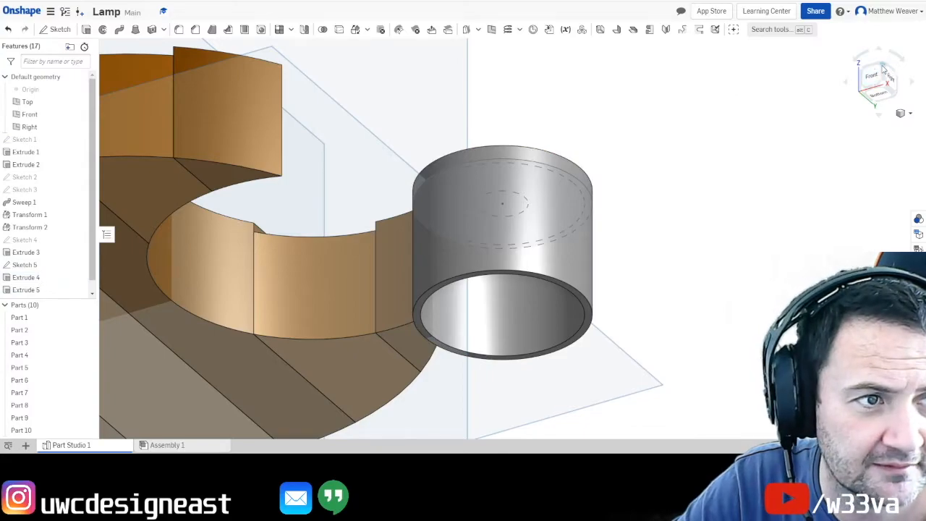
# - Start a part transform of the cup (Part 10) with the type Transform by mate connectors
pyautogui.scroll(-10, 606, 253)
pyautogui.scroll(5, 606, 253)
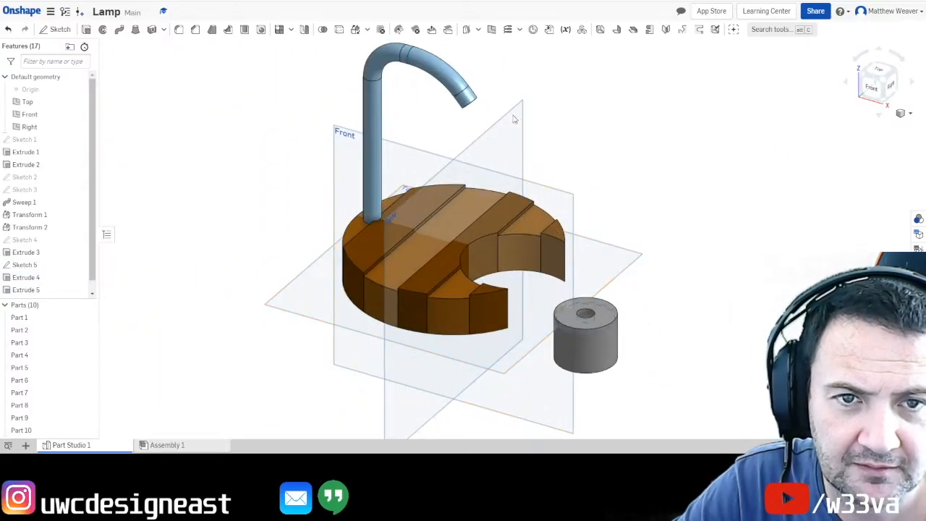
pyautogui.click(890, 85)
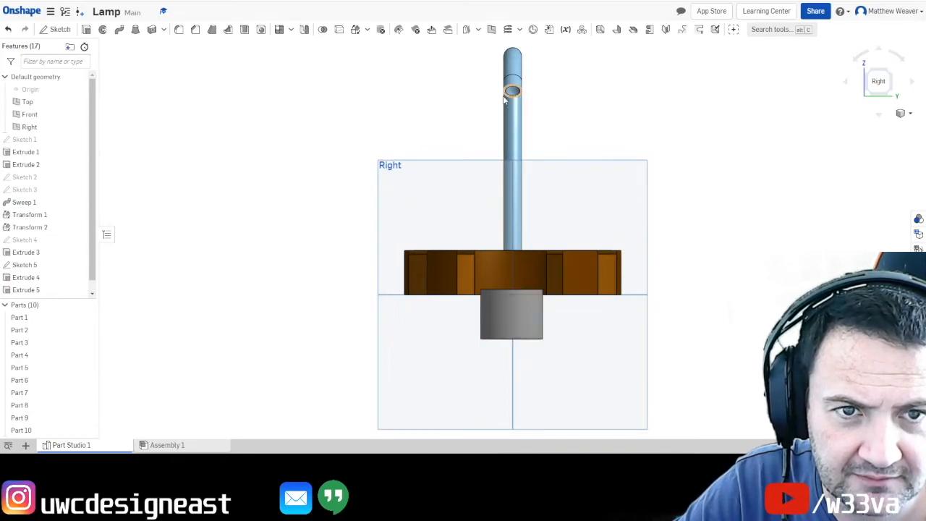
pyautogui.click(881, 120)
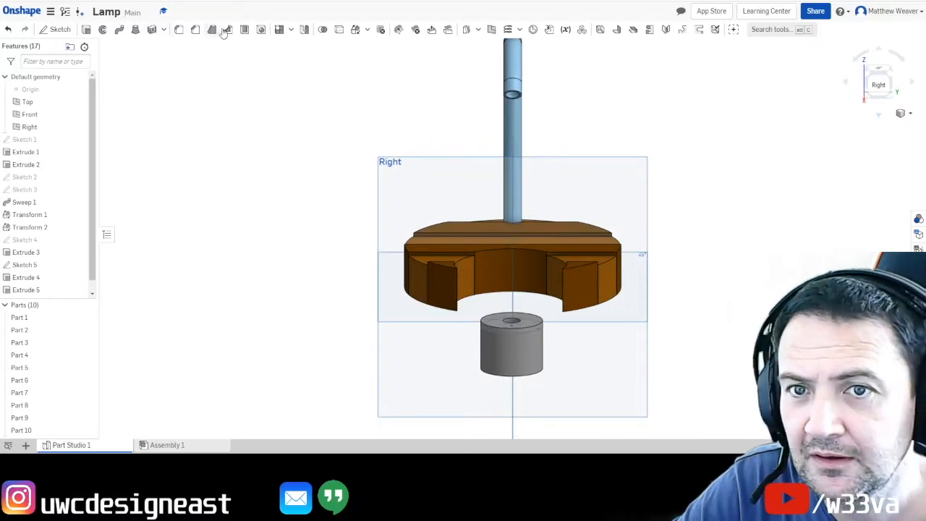
pyautogui.click(355, 29)
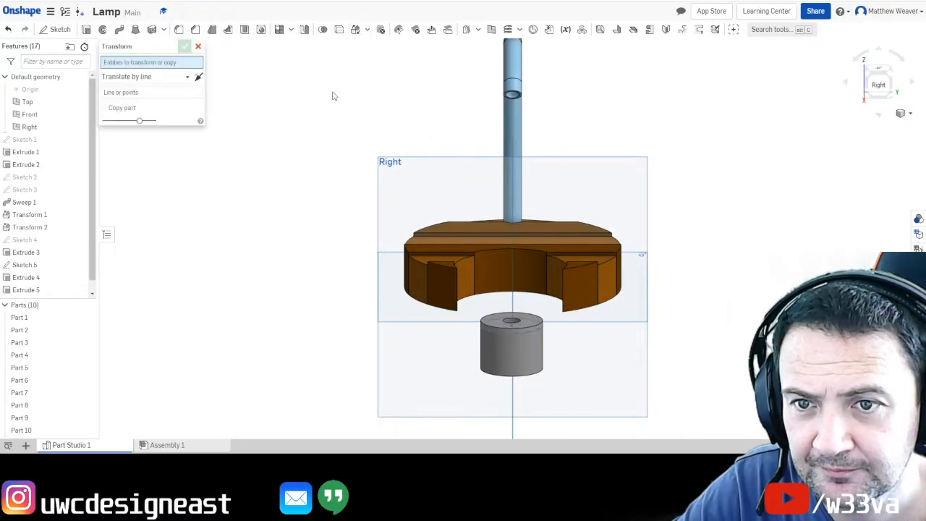
pyautogui.click(185, 76)
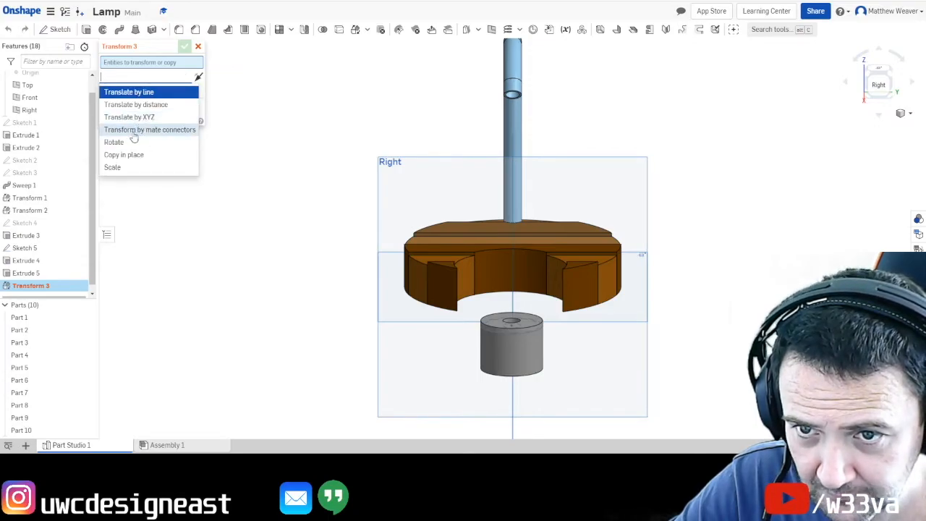
pyautogui.click(134, 132)
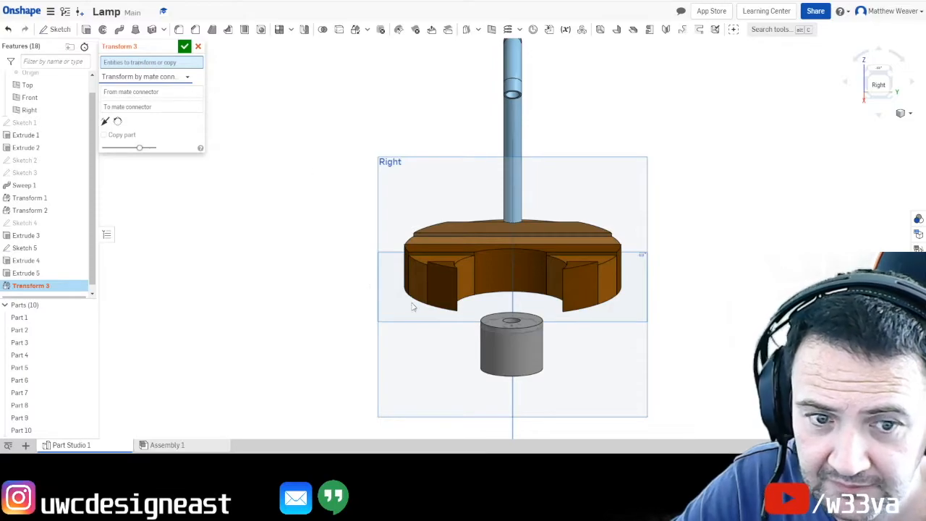
pyautogui.click(506, 346)
# - Set the from connector at the cup's top hole and the to connector at the tube's open end, flip the direction, and accept the transform
pyautogui.click(154, 103)
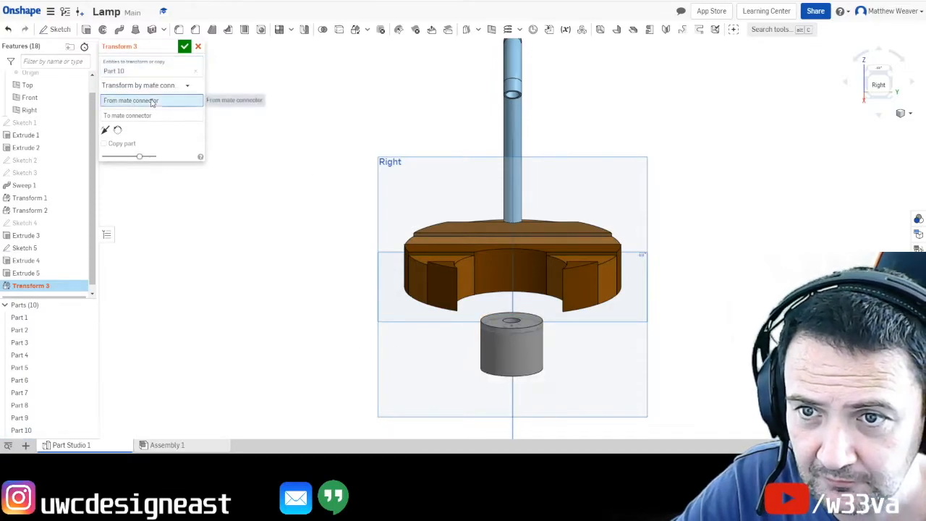
pyautogui.click(512, 319)
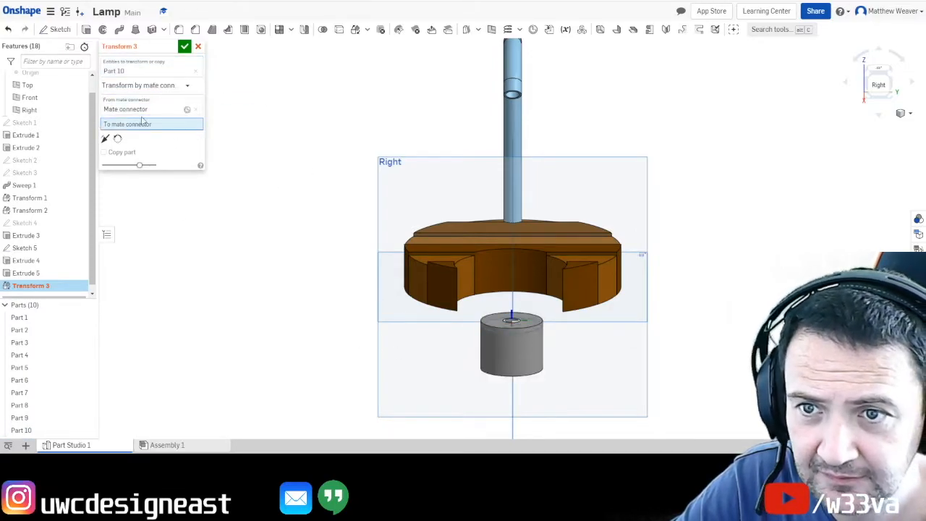
pyautogui.click(512, 94)
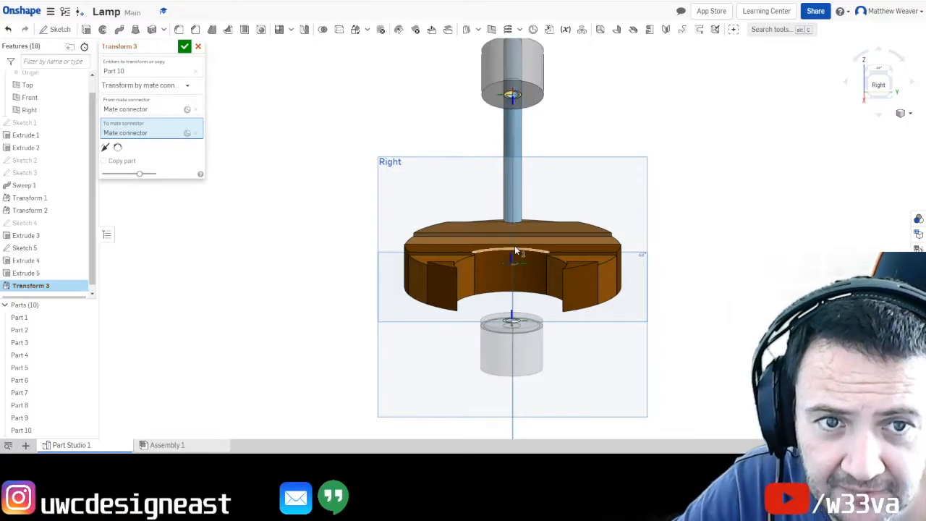
pyautogui.moveTo(634, 115); pyautogui.dragTo(630, 182, button='middle')
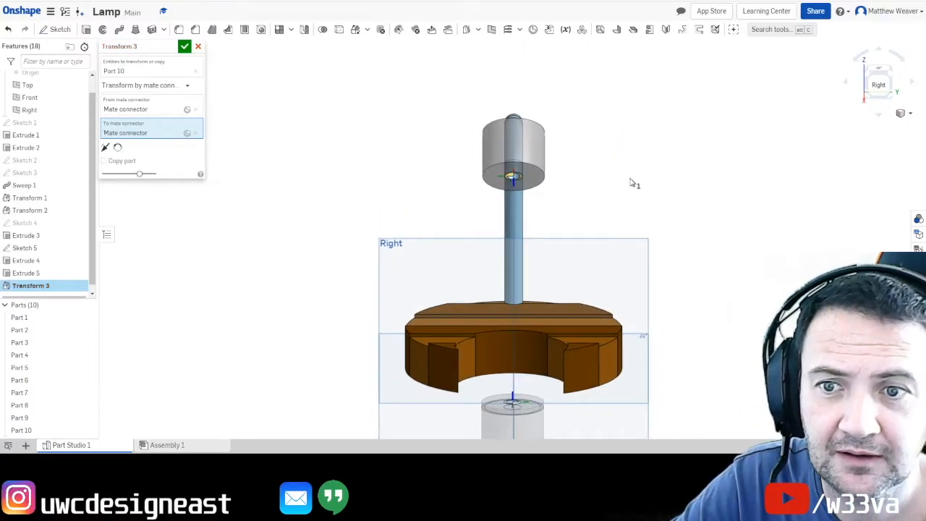
pyautogui.click(105, 147)
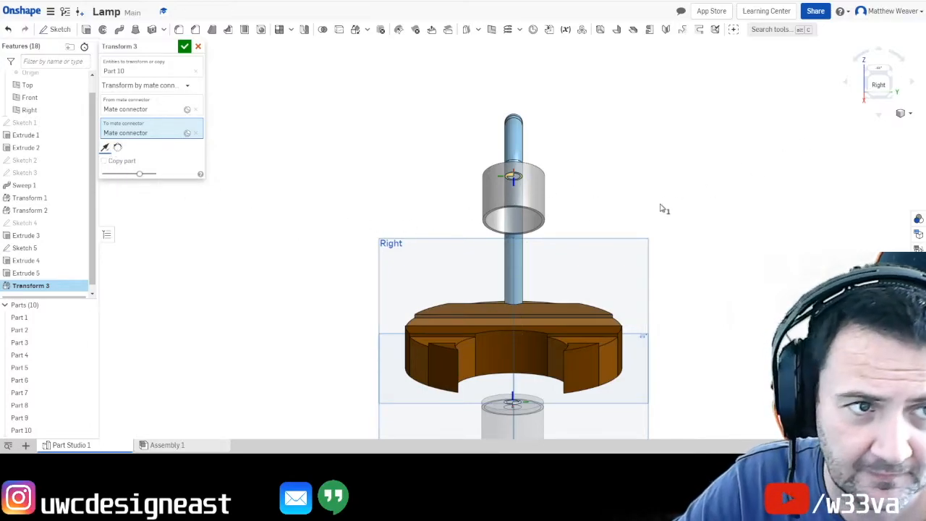
pyautogui.click(185, 45)
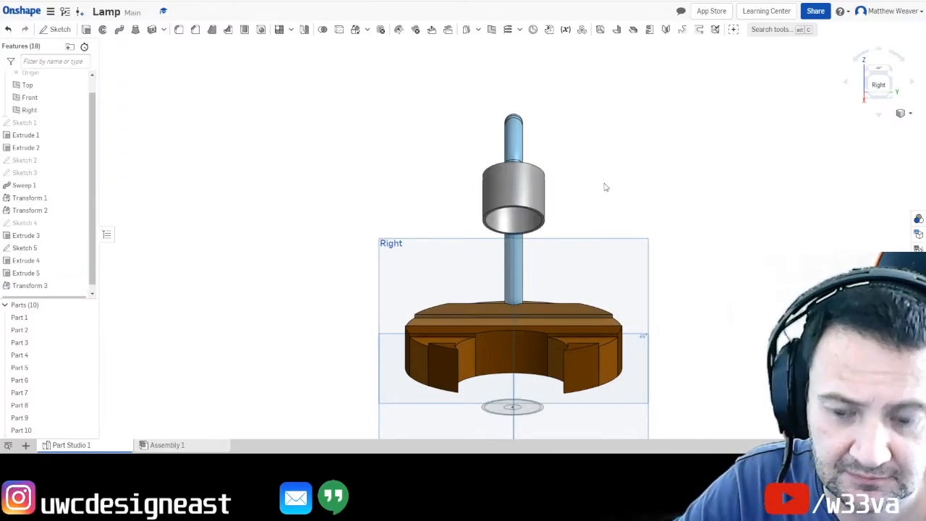
# - Hide the Top, Front and Right planes and the cup's circle sketch (Sketch 5)
pyautogui.click(870, 77)
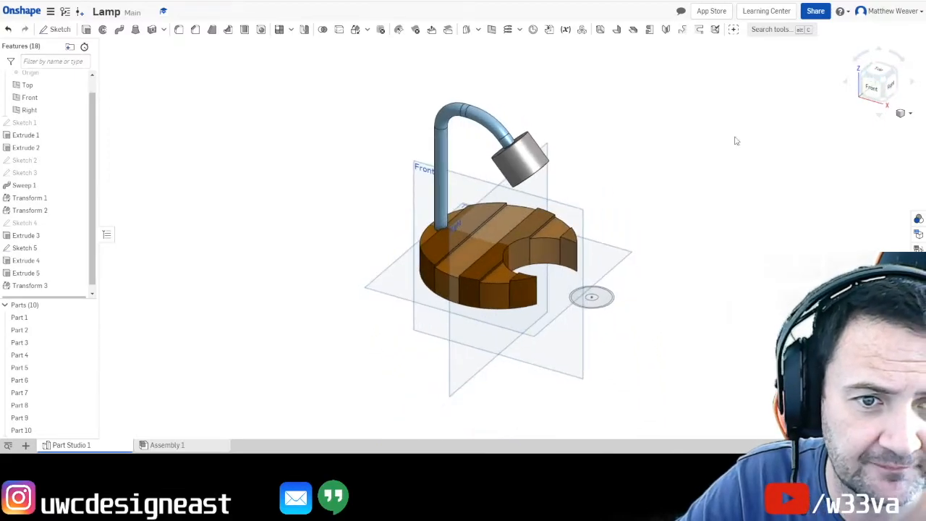
pyautogui.moveTo(669, 192); pyautogui.dragTo(605, 209, button='middle')
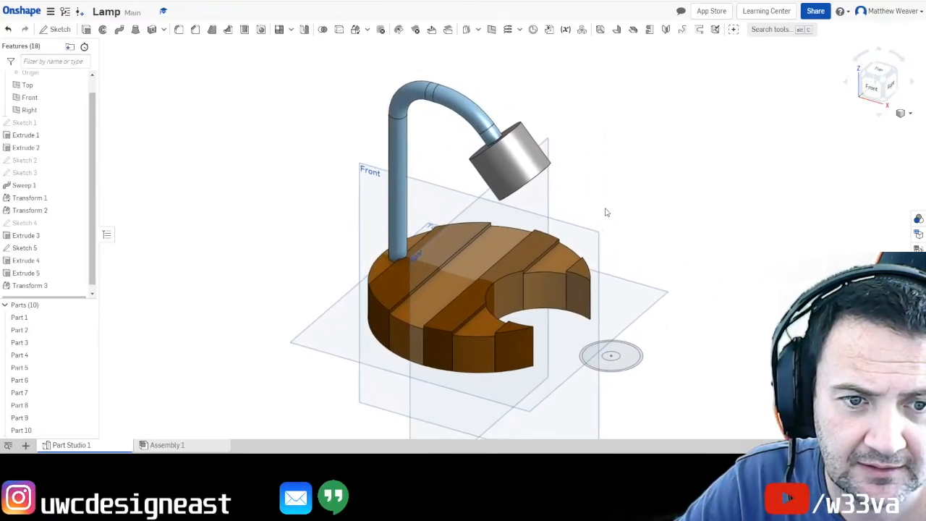
pyautogui.scroll(1, 42, 102)
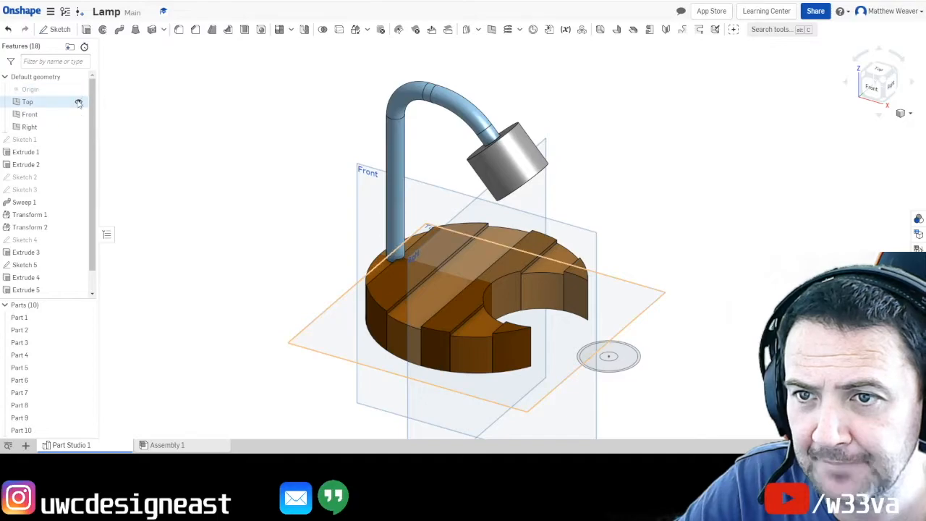
pyautogui.click(78, 101)
pyautogui.click(78, 116)
pyautogui.click(78, 127)
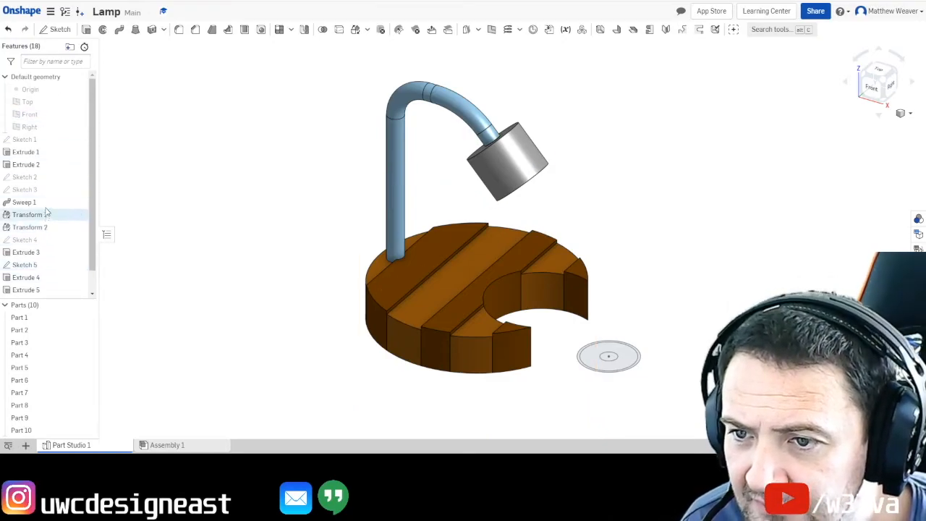
pyautogui.scroll(-1, 52, 264)
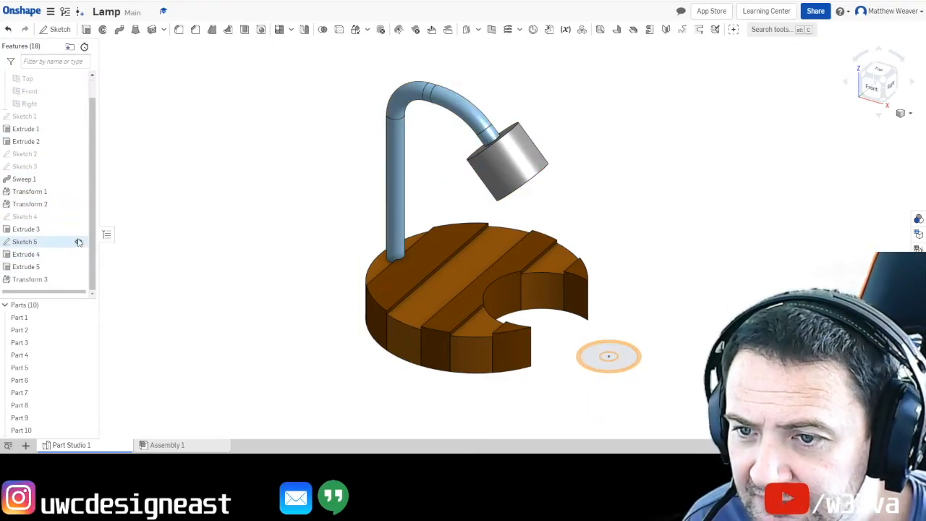
pyautogui.click(78, 241)
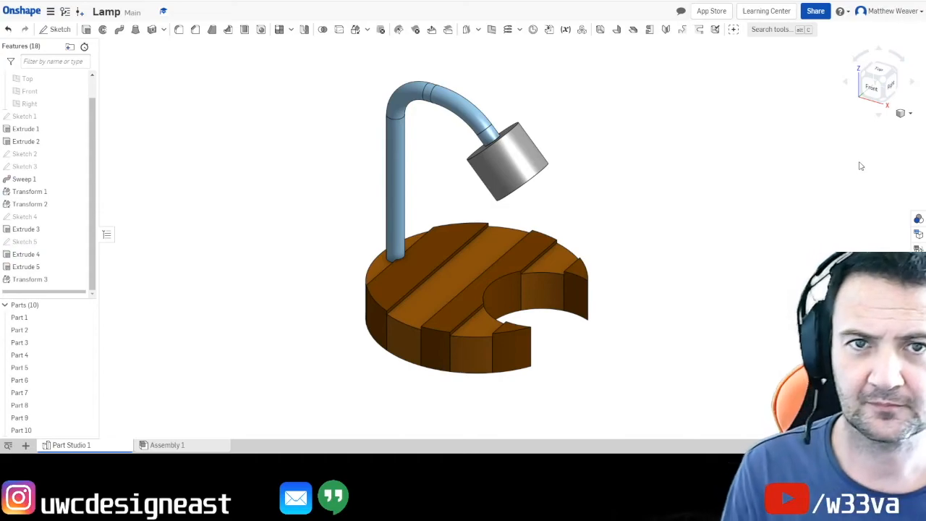